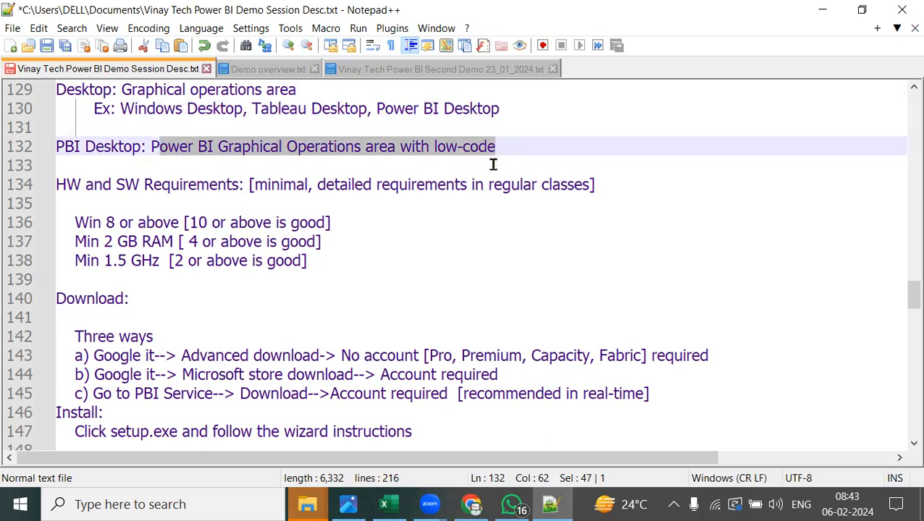
Review the HW and SW Requirements section of the notes, highlighting the Windows version, RAM and processor speed lines
left_click_drag(61, 181, 576, 200)
left_click(313, 200)
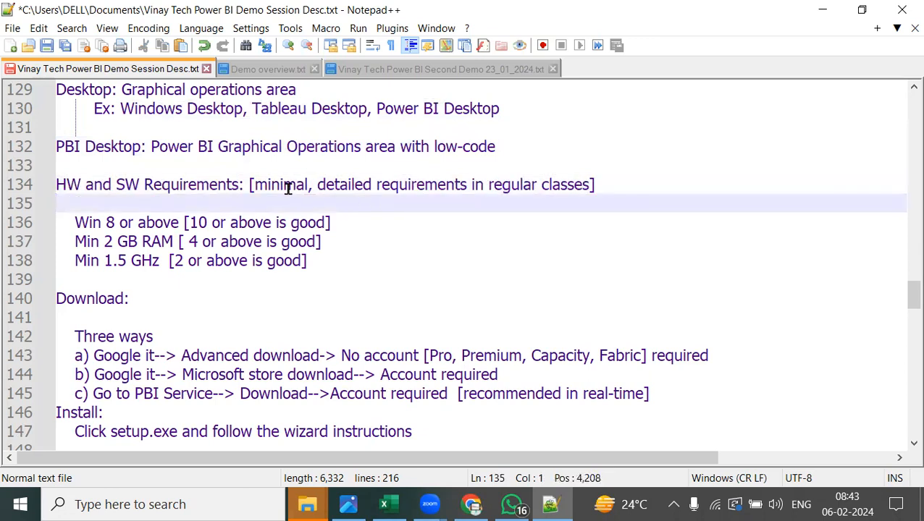
left_click_drag(309, 185, 602, 178)
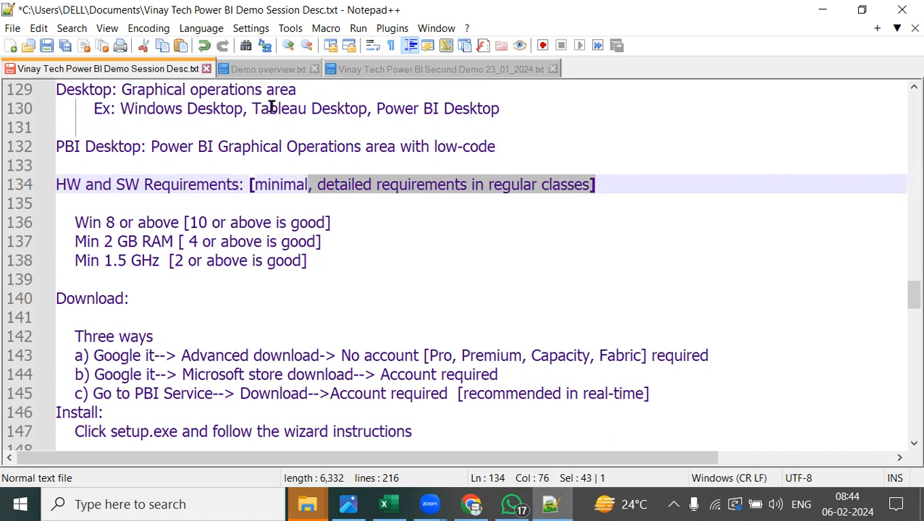
left_click_drag(69, 223, 351, 218)
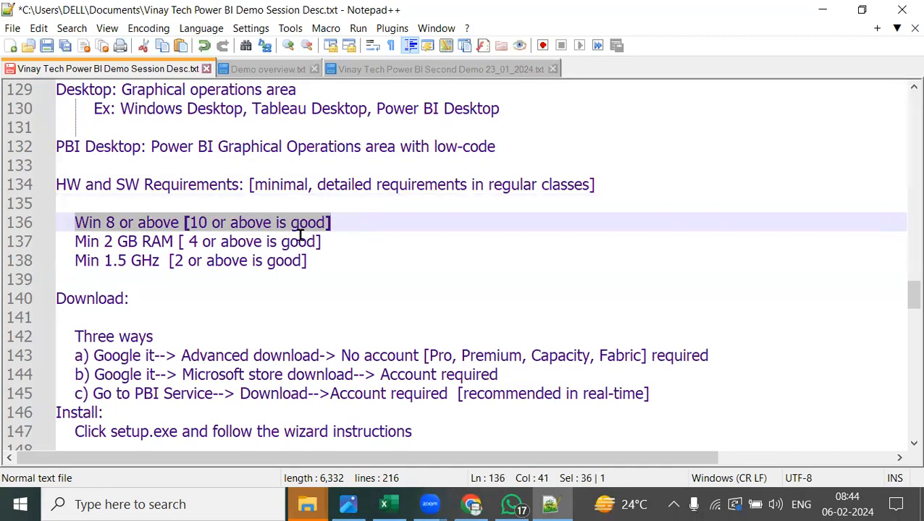
left_click_drag(61, 241, 360, 242)
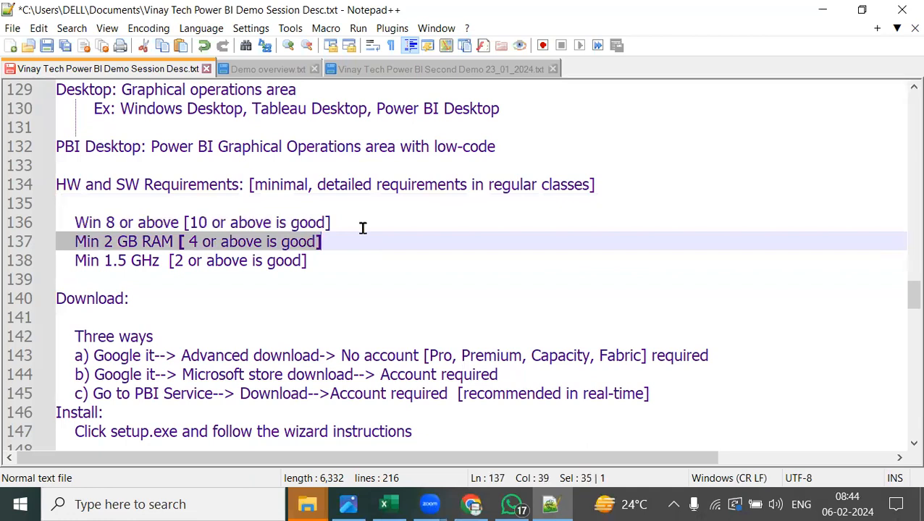
left_click_drag(59, 258, 329, 258)
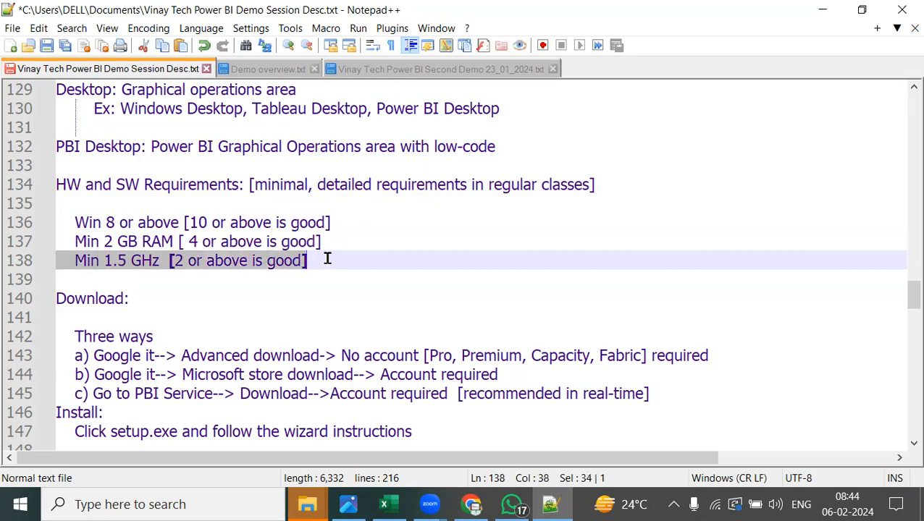
left_click(277, 313)
left_click_drag(76, 241, 345, 258)
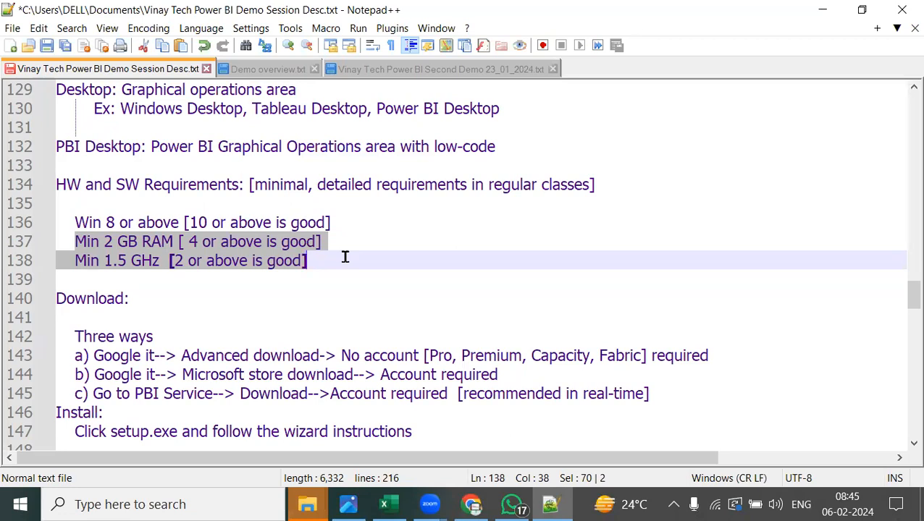
left_click(344, 257)
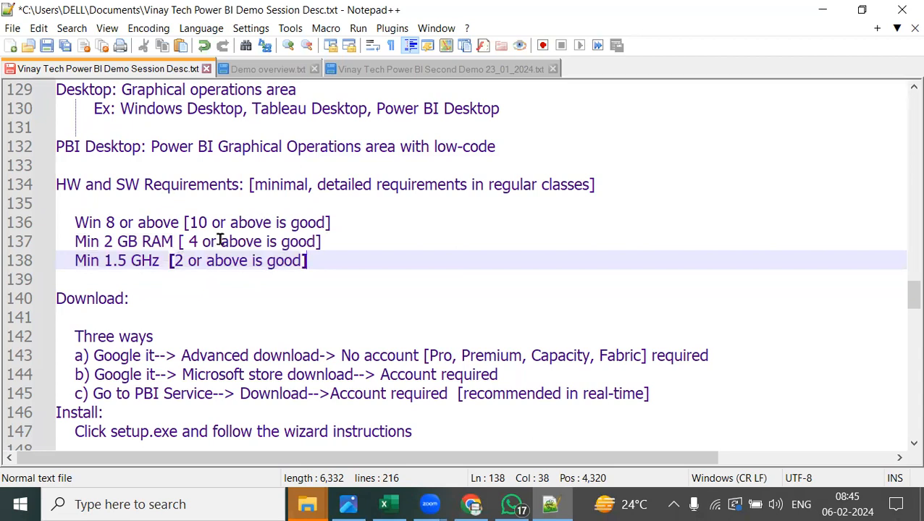
Review the three Power BI Desktop download options and the install instruction in the notes, highlighting each line
left_click_drag(94, 355, 732, 355)
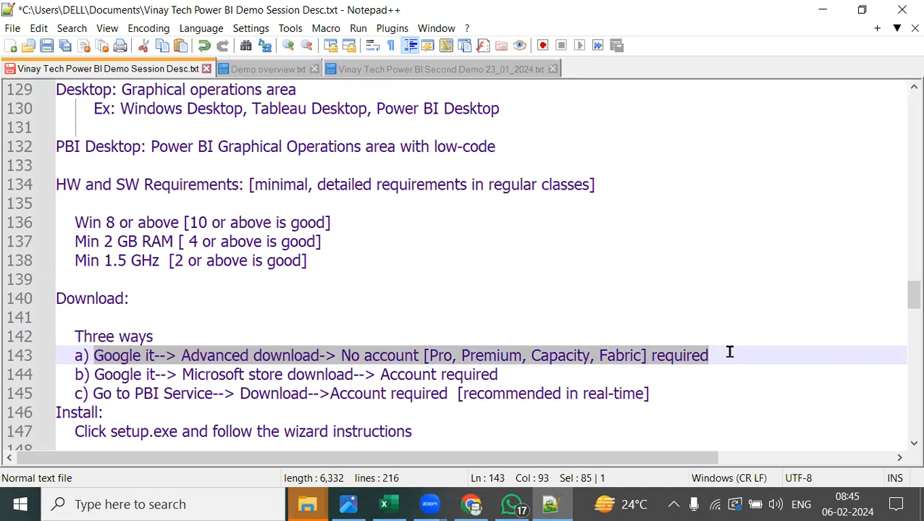
left_click_drag(95, 375, 506, 371)
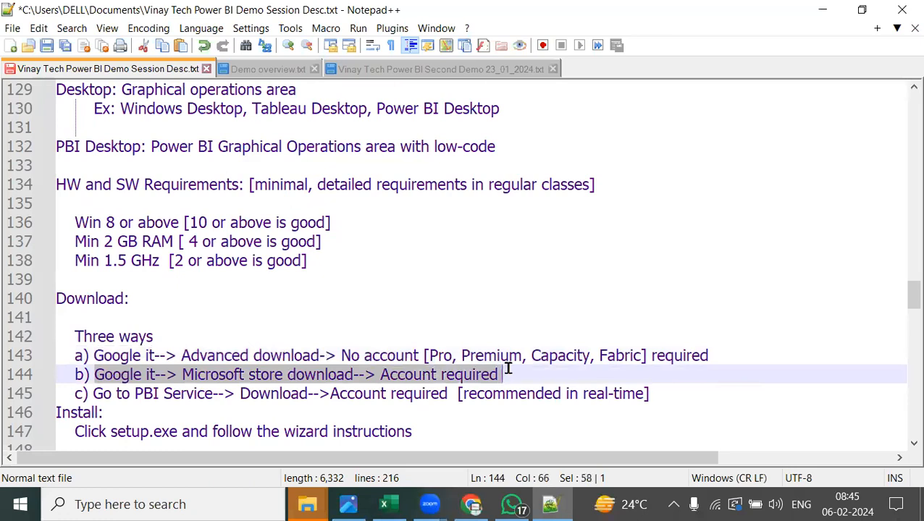
left_click_drag(94, 393, 707, 390)
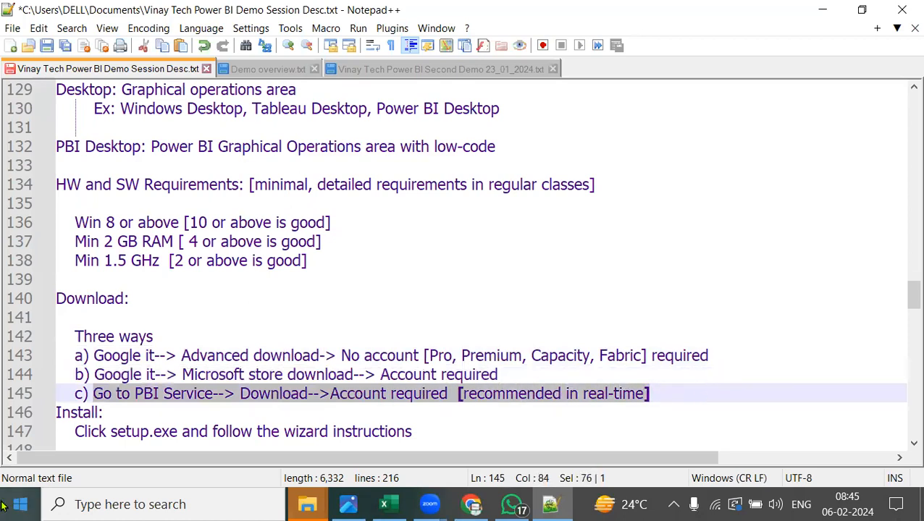
left_click(160, 283)
left_click_drag(74, 375, 691, 394)
left_click_drag(74, 356, 737, 360)
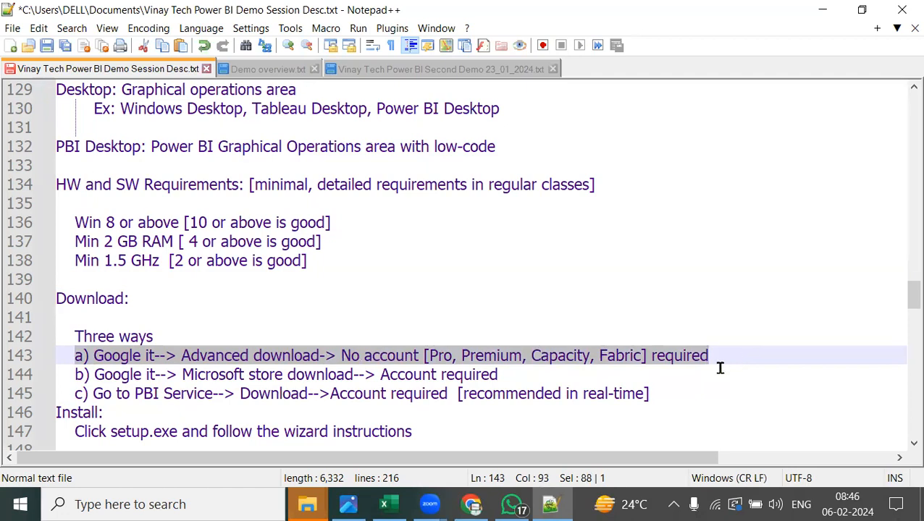
left_click_drag(70, 430, 416, 415)
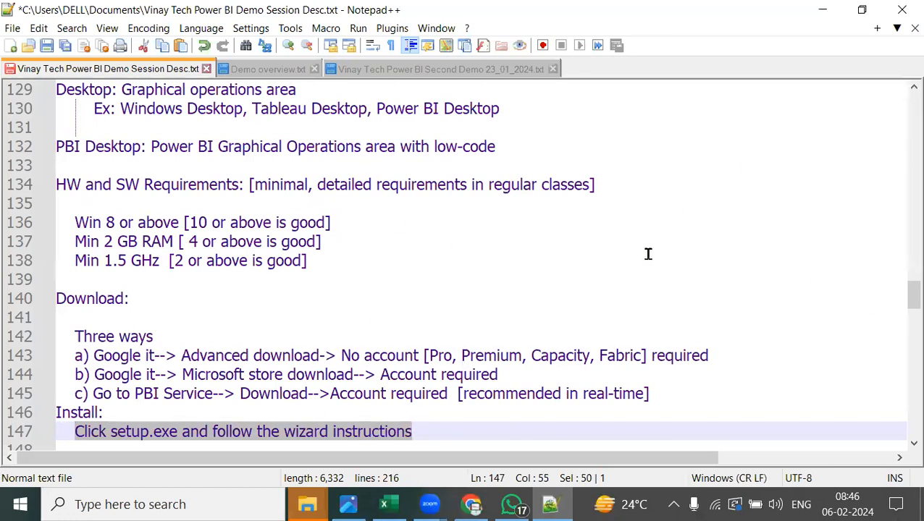
Go to the desktop, open the properties of This PC and check the system type in the device specifications
left_click(822, 9)
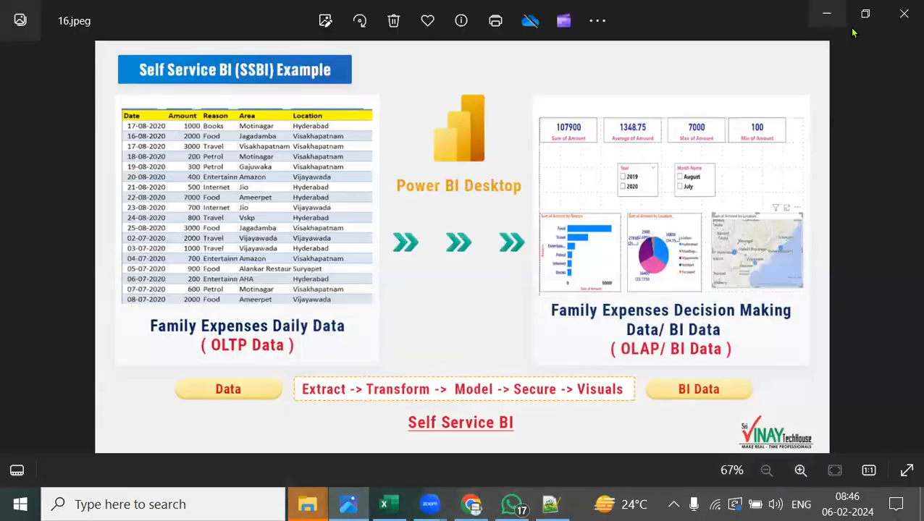
left_click(831, 15)
left_click(831, 16)
left_click(830, 15)
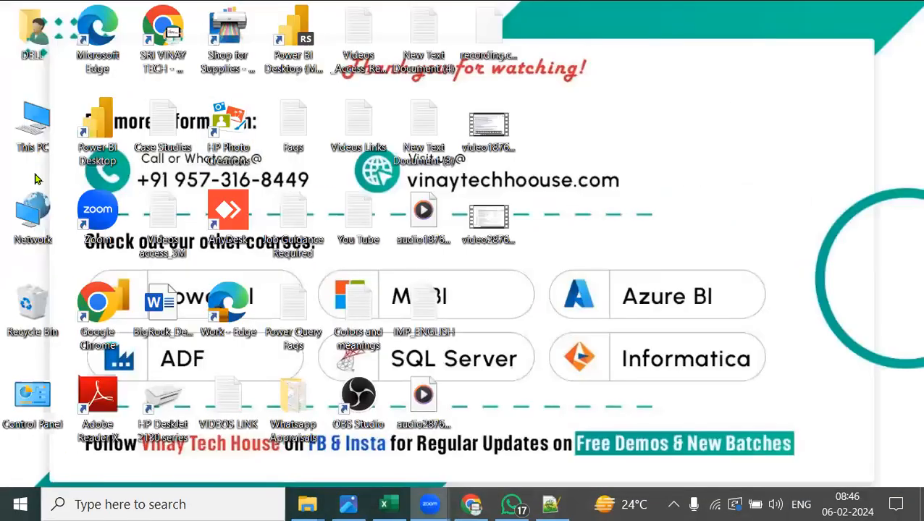
right_click(30, 128)
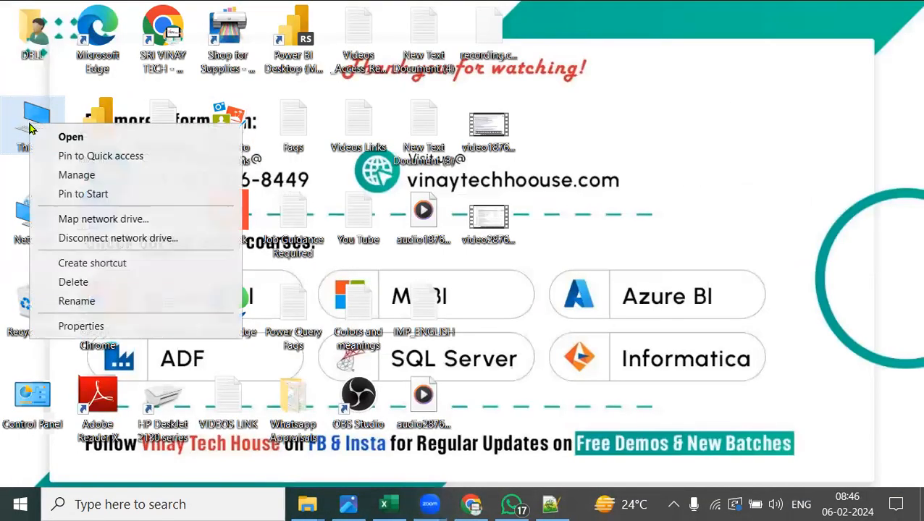
left_click(82, 327)
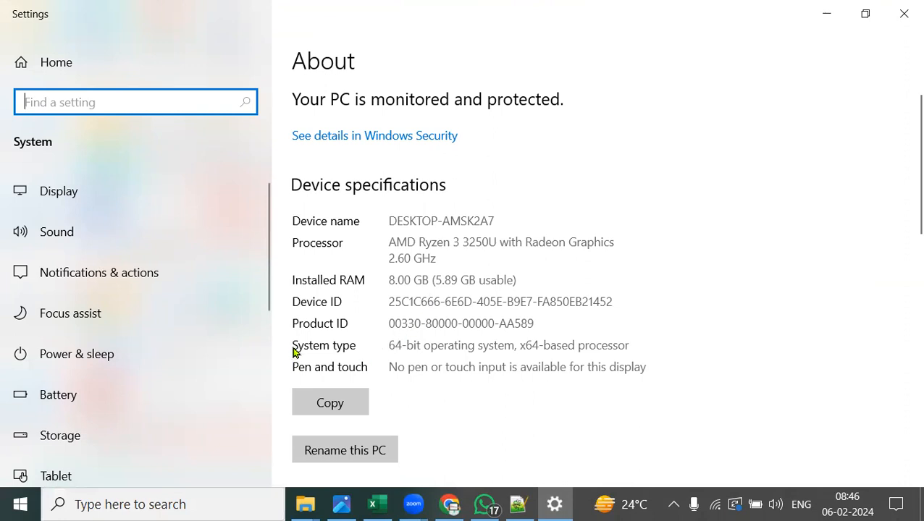
left_click_drag(391, 346, 632, 346)
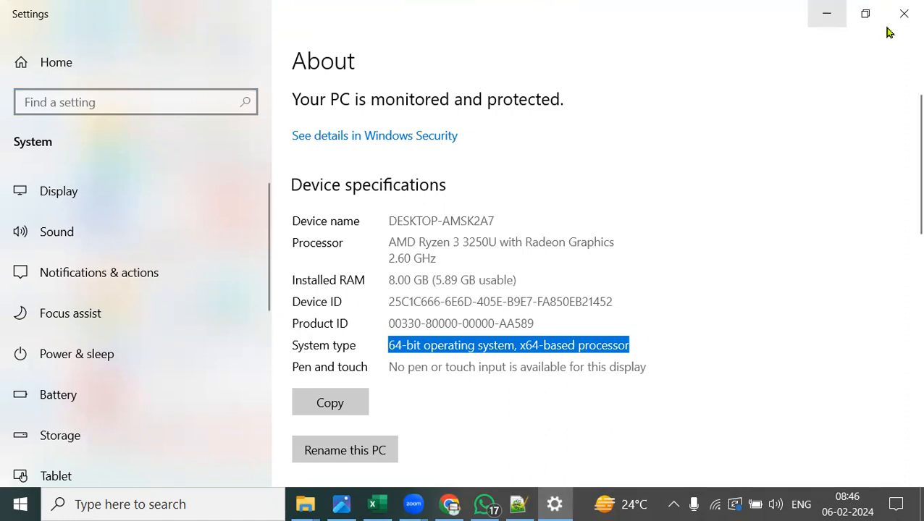
Switch to Chrome and load google.com in a new tab
left_click(826, 14)
left_click(450, 504)
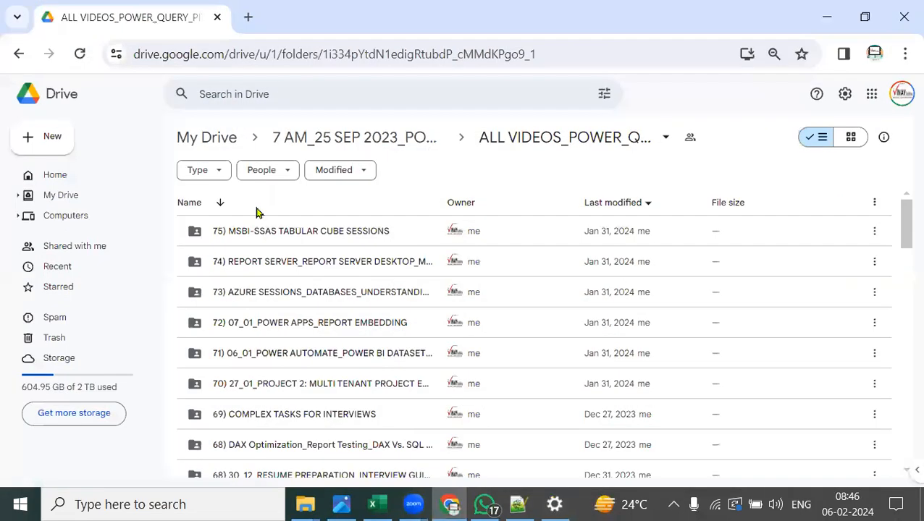
key("ctrl+t")
type("go")
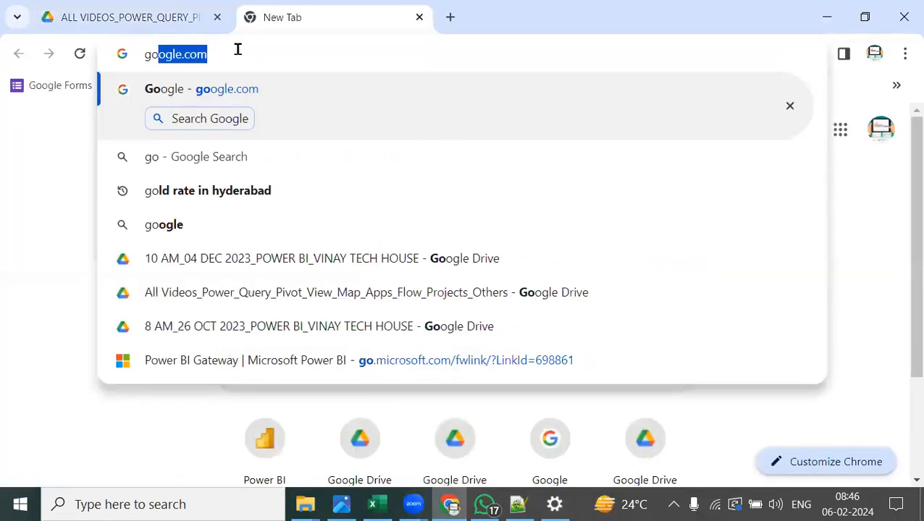
key("Return")
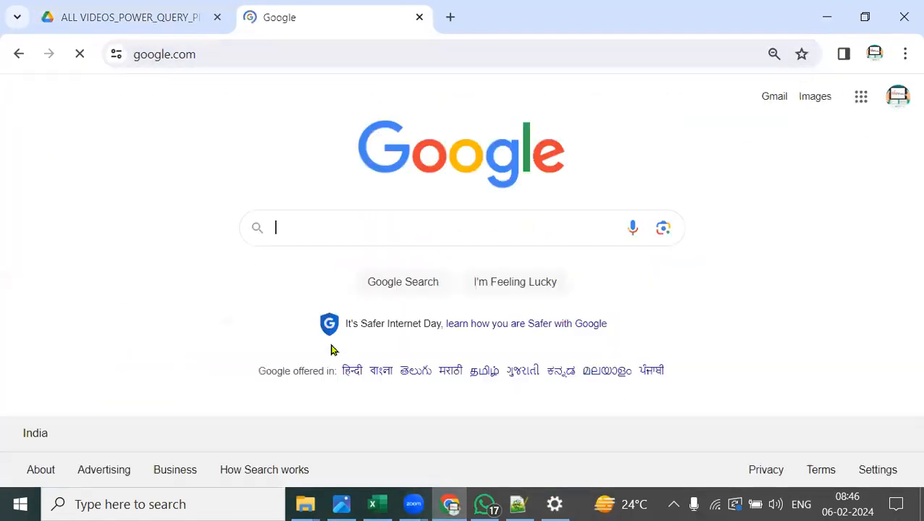
Search Google for "power bi desktop download" and open the official Microsoft Power BI Desktop download page
type("power bi")
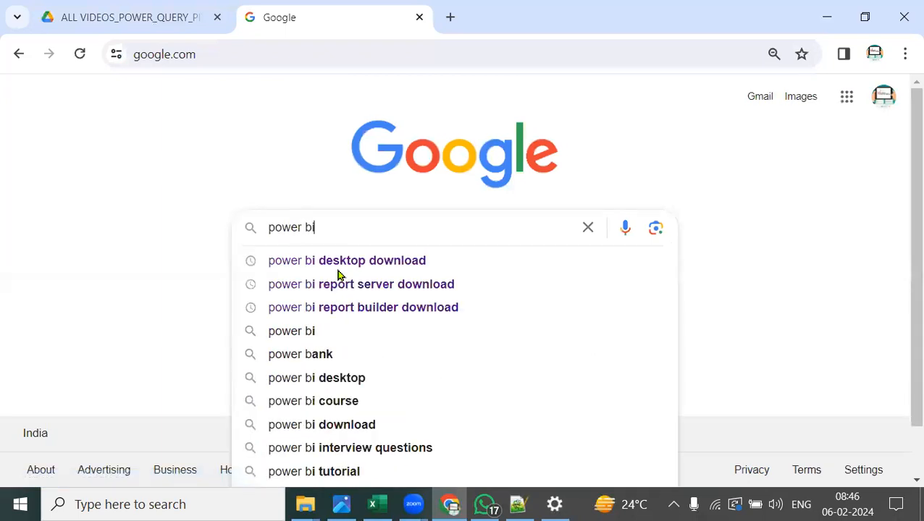
left_click(378, 262)
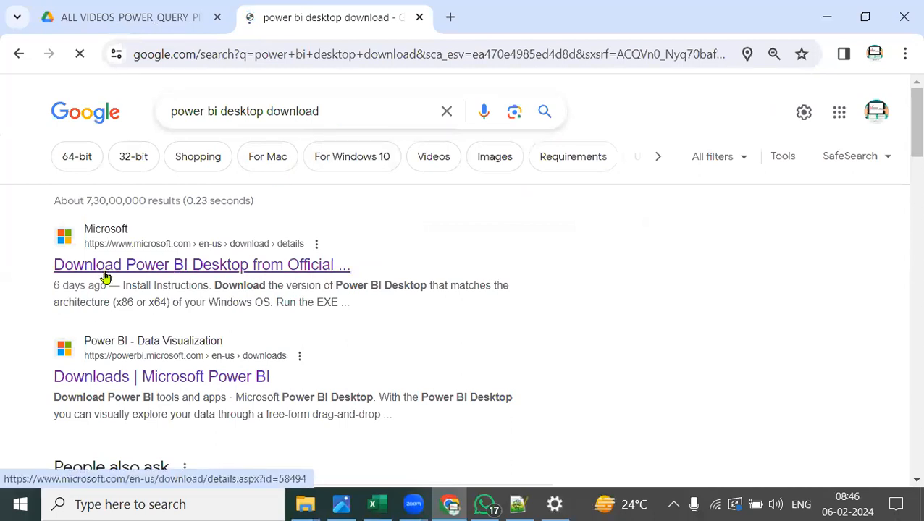
left_click(244, 269)
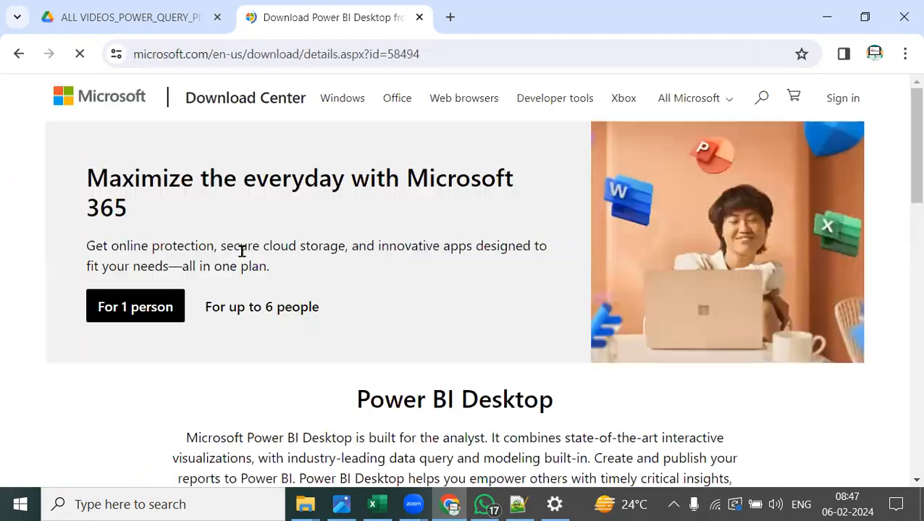
Examine the Power BI Desktop page's file details and expand its System Requirements and Install Instructions sections
scroll(460, 301, "down", 4)
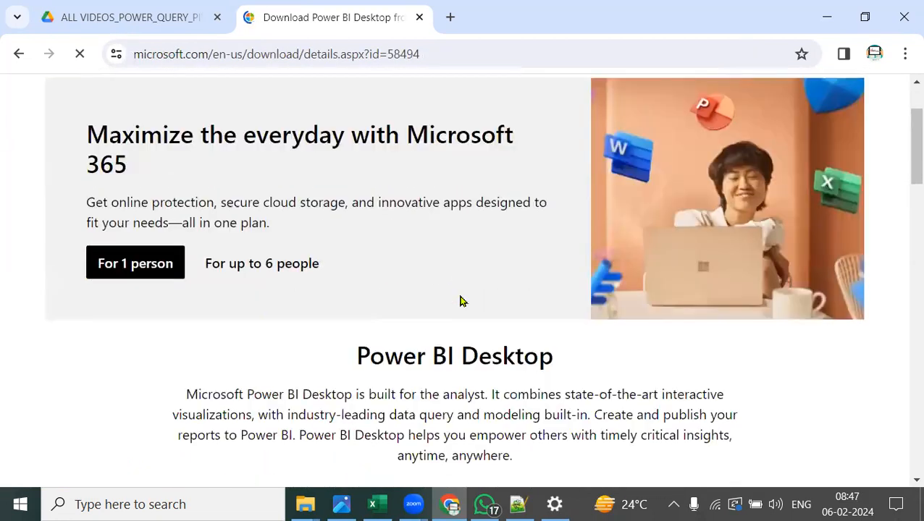
left_click(357, 220)
left_click_drag(384, 218, 567, 221)
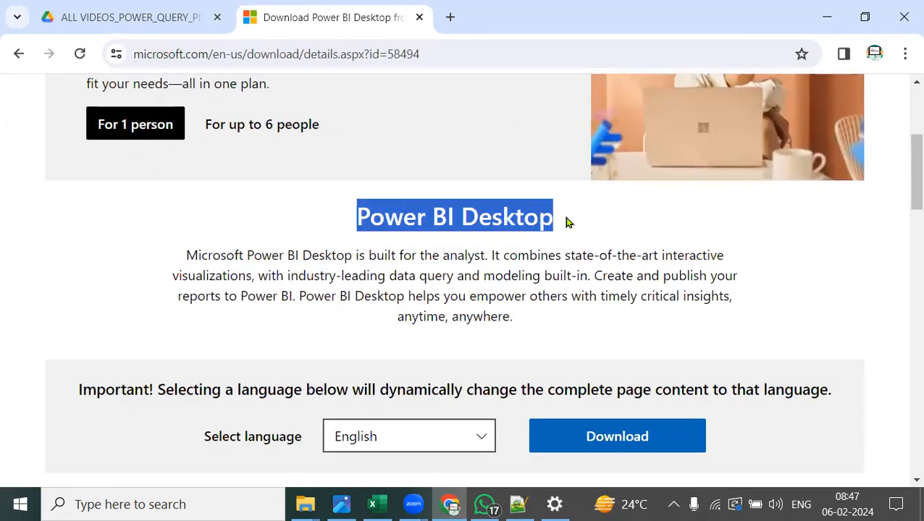
left_click(630, 451)
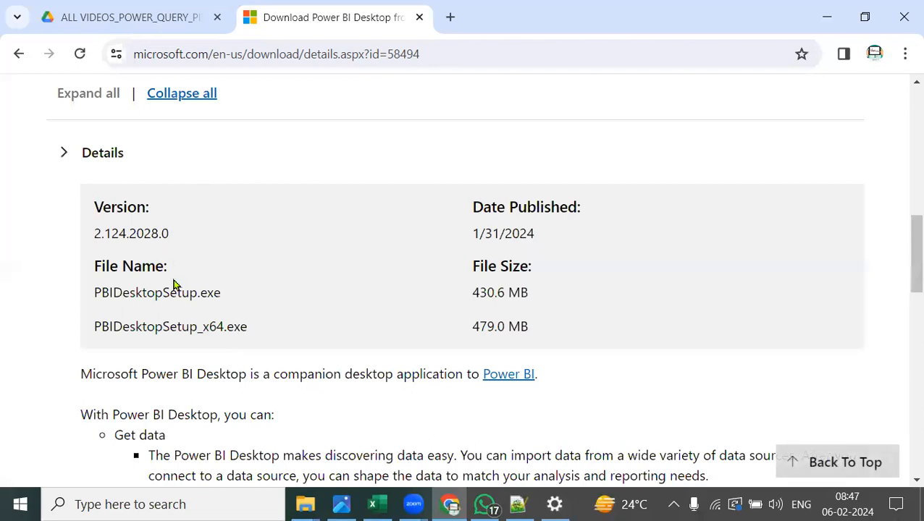
scroll(192, 398, "down", 10)
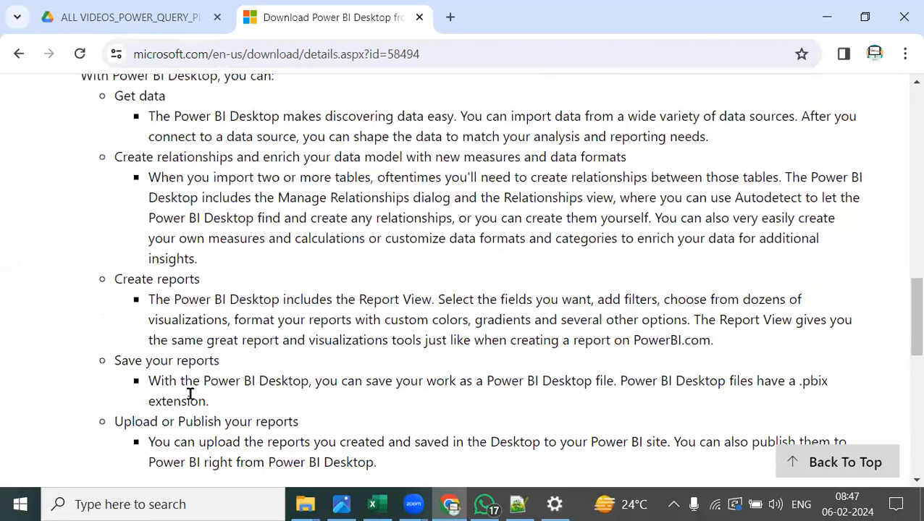
left_click(67, 107)
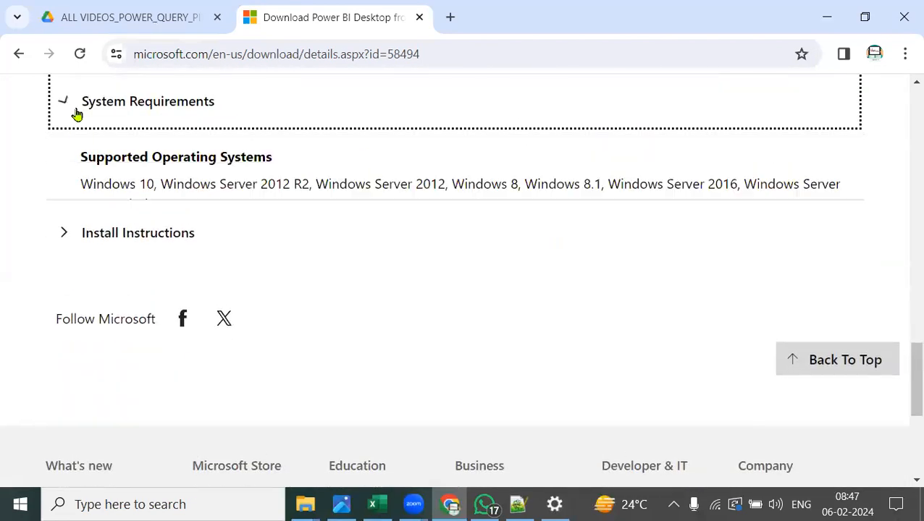
left_click(66, 345)
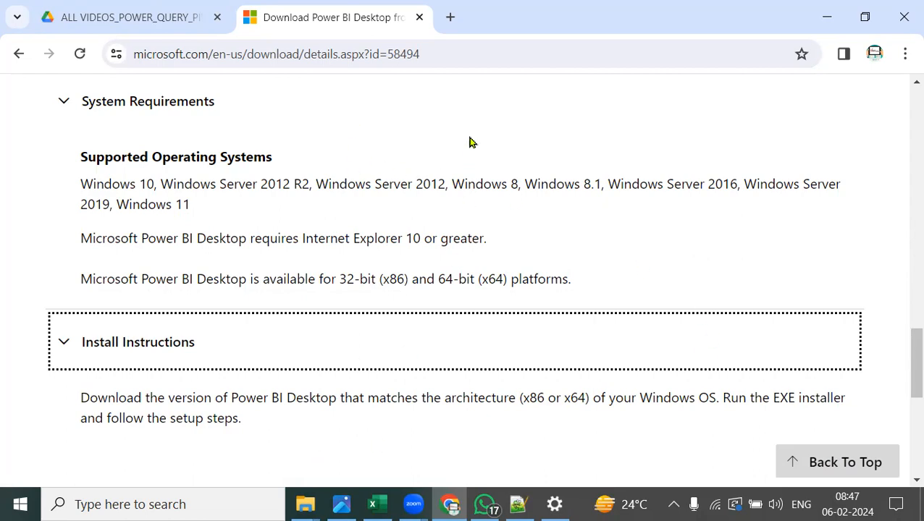
Open the list of installer files offered for the English Power BI Desktop download
scroll(493, 373, "up", 15)
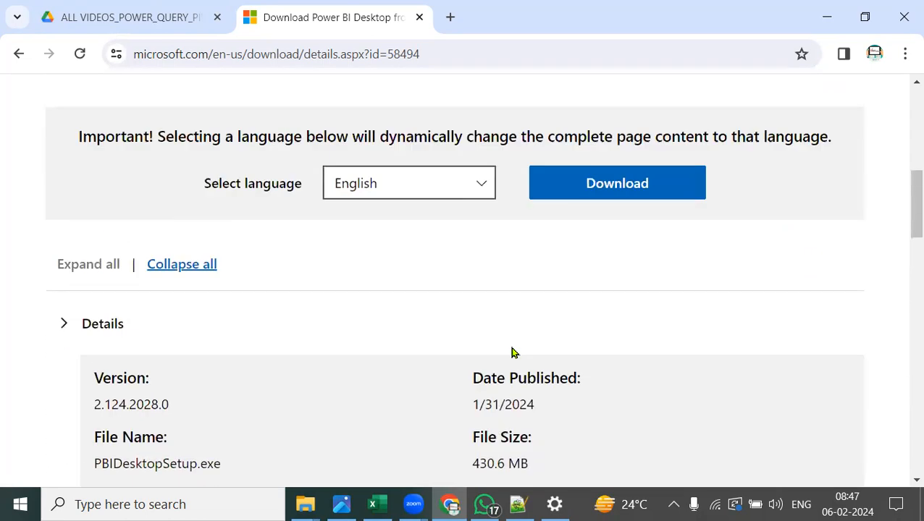
scroll(511, 353, "up", 1)
left_click(613, 270)
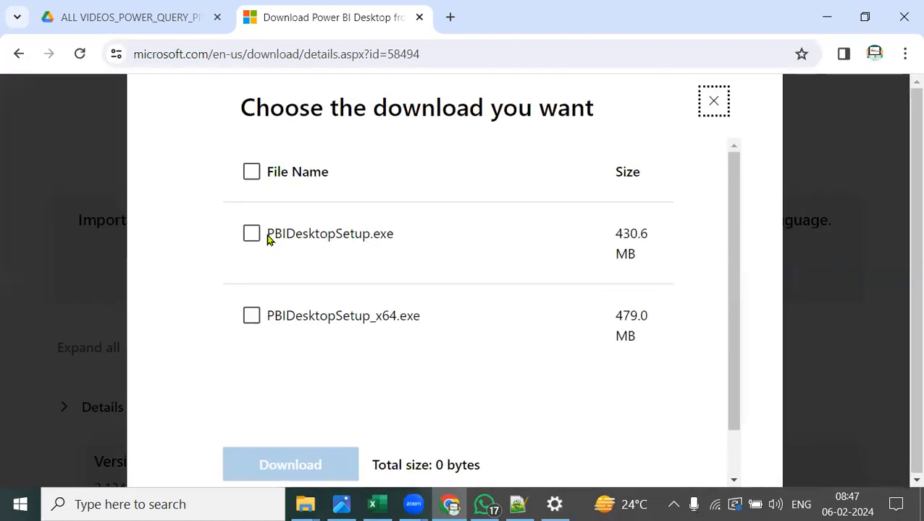
Annotate the installer list with a handwritten "32 bit" note, circle PBIDesktopSetup_x64.exe, and clear the drawing
key("ctrl+2")
left_click_drag(386, 192, 407, 217)
mouse_move(430, 182)
left_mouse_down()
mouse_move(528, 190)
mouse_move(529, 200)
left_mouse_up()
left_click(532, 140)
left_click_drag(542, 138, 548, 192)
left_click_drag(580, 150, 600, 147)
left_click_drag(349, 334, 436, 336)
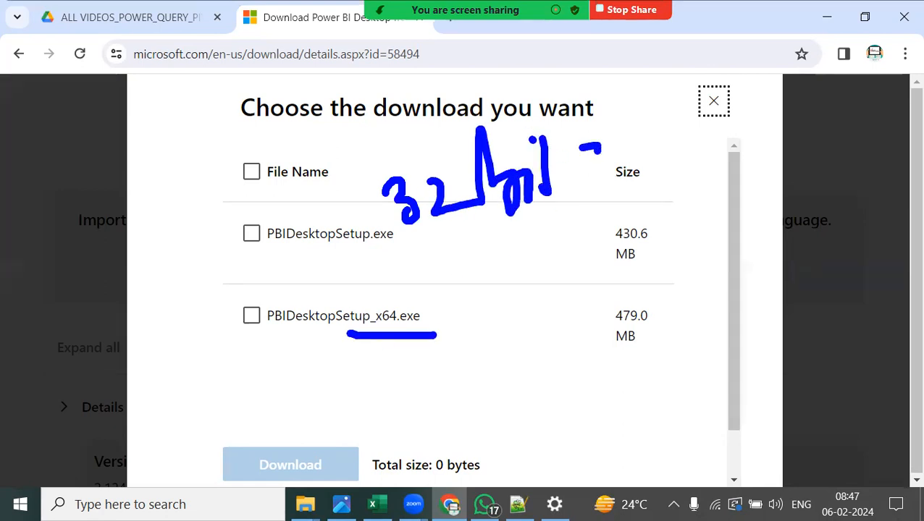
mouse_move(238, 309)
left_mouse_down()
mouse_move(250, 318)
mouse_move(293, 287)
left_mouse_up()
mouse_move(204, 348)
left_mouse_down()
mouse_move(498, 297)
mouse_move(155, 272)
mouse_move(148, 335)
left_mouse_up()
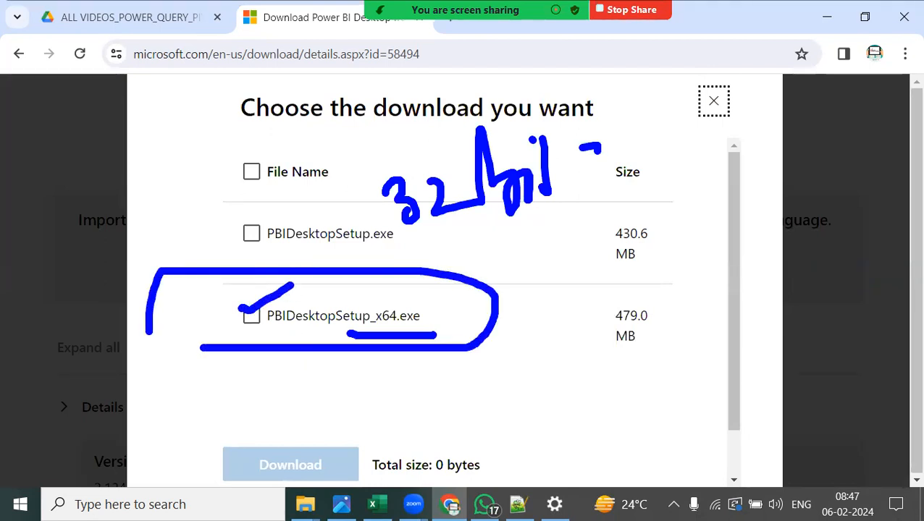
mouse_move(161, 462)
left_mouse_down()
mouse_move(141, 463)
mouse_move(80, 519)
mouse_move(156, 469)
left_mouse_up()
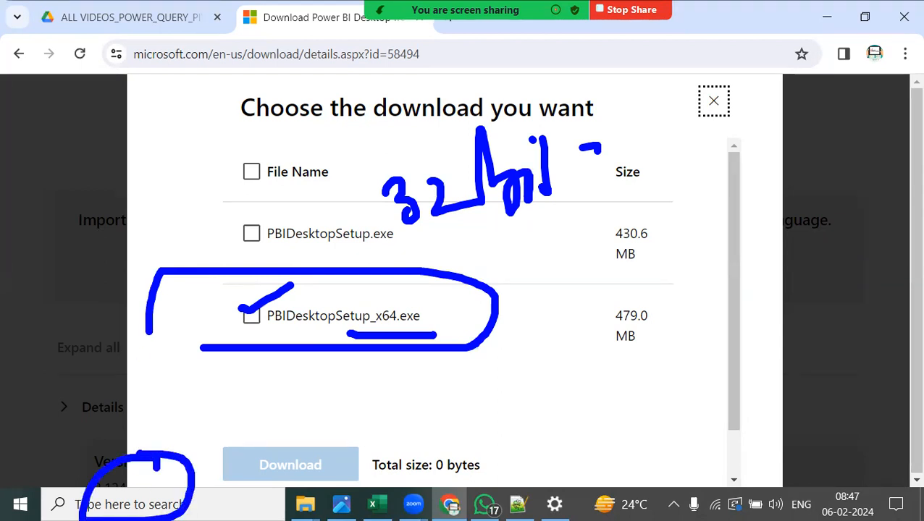
key("Escape")
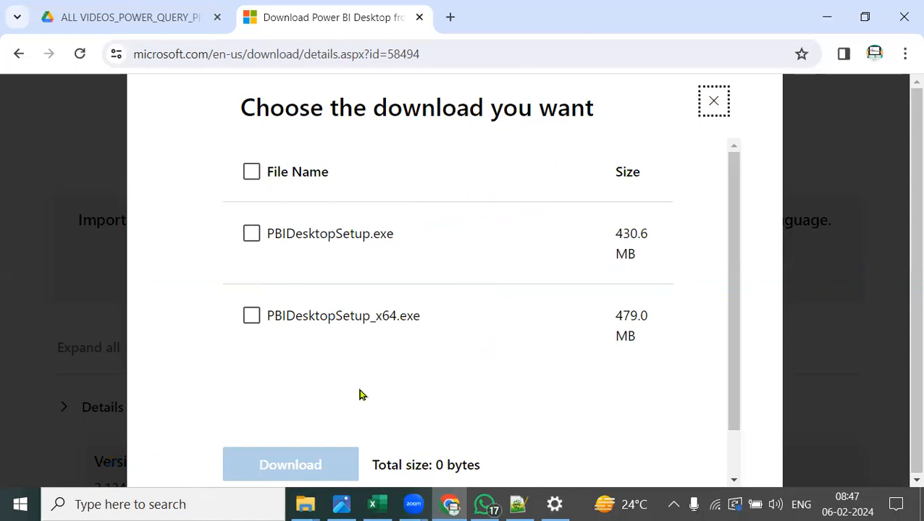
Locate the PBIDesktopSetup_x64 installer in the 12192022 folder on Local Disk (D:) and select it
left_click(306, 504)
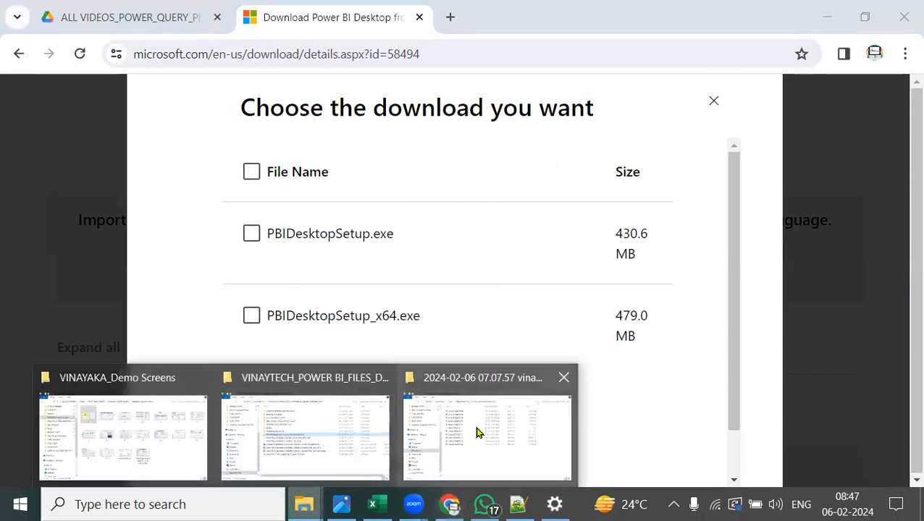
left_click(476, 433)
left_click(69, 446)
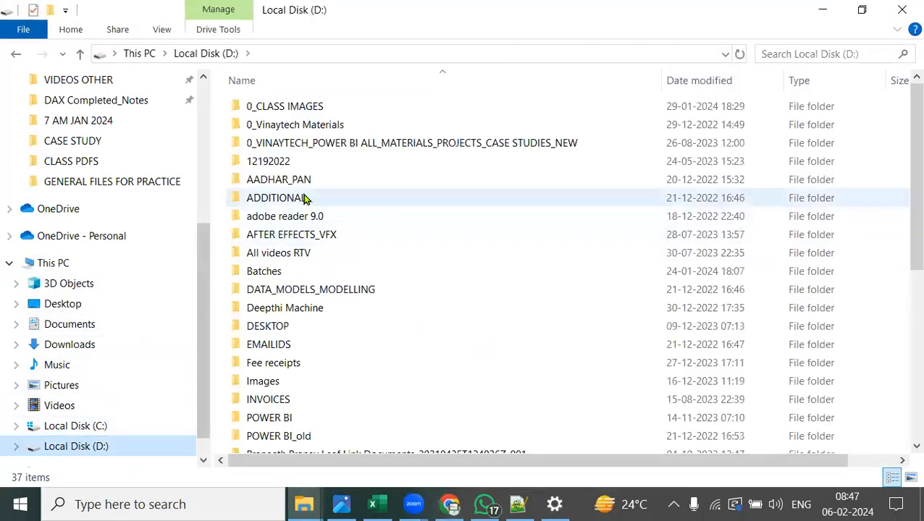
double_click(289, 161)
scroll(348, 291, "down", 1)
scroll(348, 291, "down", 10)
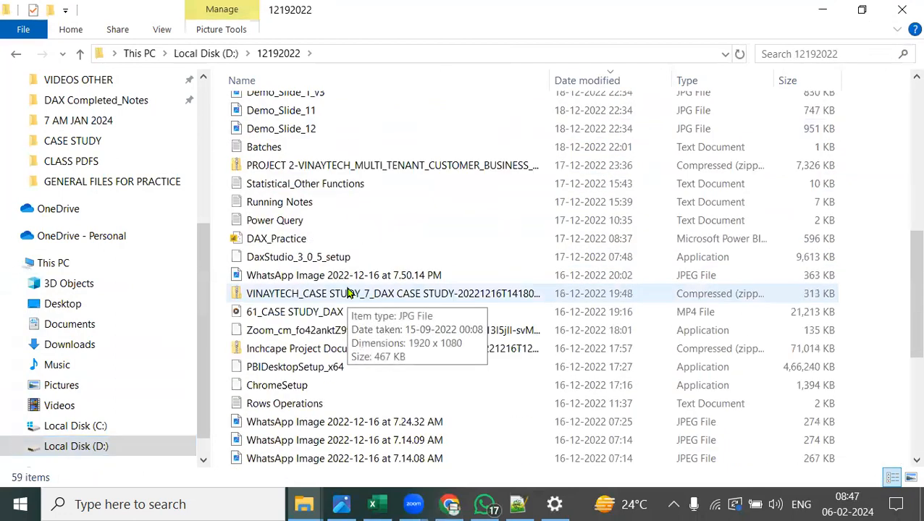
left_click(297, 313)
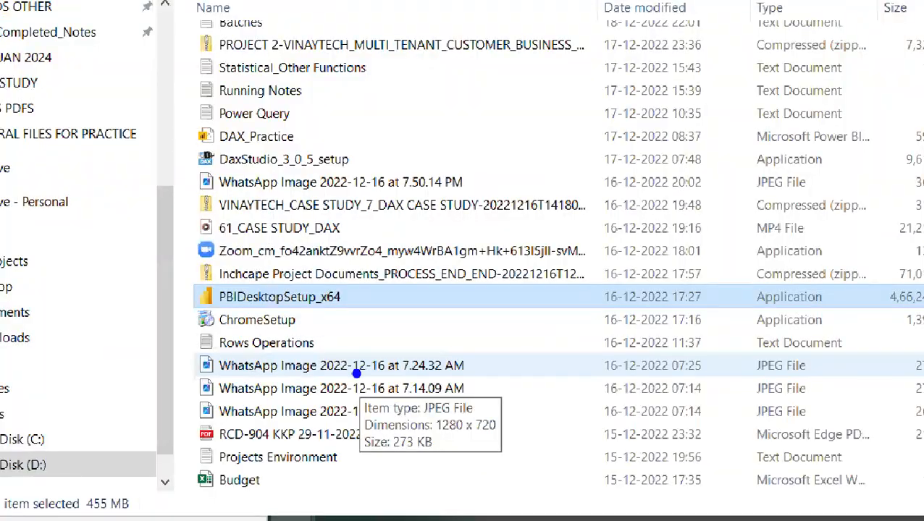
Mark the PBIDesktopSetup_x64 file in the folder listing with a blue freehand circle and further pen strokes
mouse_move(366, 308)
left_mouse_down()
mouse_move(268, 294)
mouse_move(203, 319)
mouse_move(366, 296)
left_mouse_up()
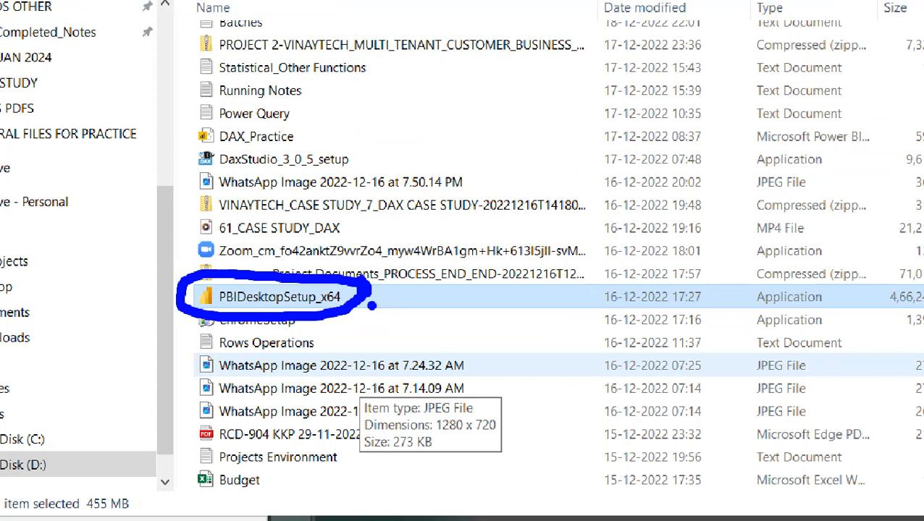
mouse_move(366, 295)
left_mouse_down()
mouse_move(412, 339)
mouse_move(491, 279)
left_mouse_up()
mouse_move(612, 297)
left_mouse_down()
mouse_move(617, 337)
mouse_move(686, 273)
left_mouse_up()
mouse_move(807, 330)
left_mouse_down()
mouse_move(831, 268)
mouse_move(901, 274)
left_mouse_up()
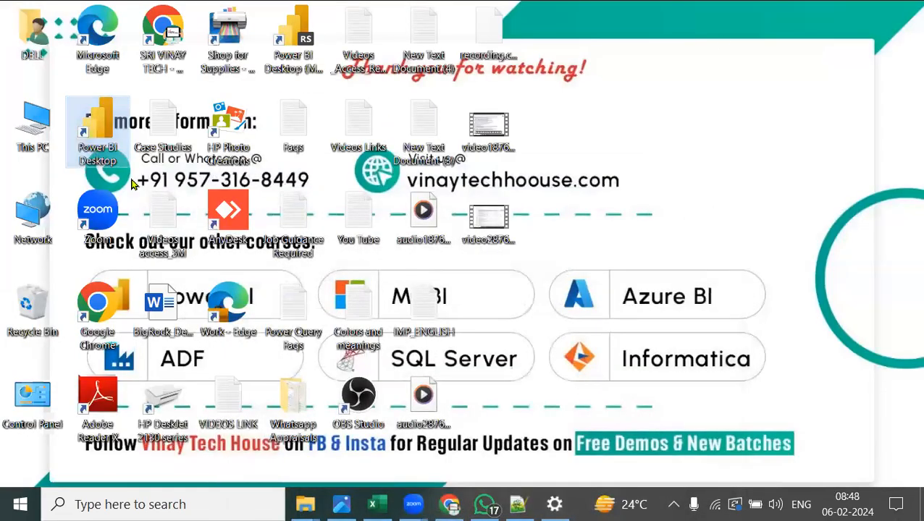
Circle the Power BI Desktop shortcut in blue and green and the Power BI Desktop RS shortcut in green on the desktop
key("ctrl+1")
mouse_move(99, 135)
left_mouse_down()
mouse_move(50, 125)
mouse_move(69, 235)
mouse_move(98, 107)
mouse_move(84, 108)
left_mouse_up()
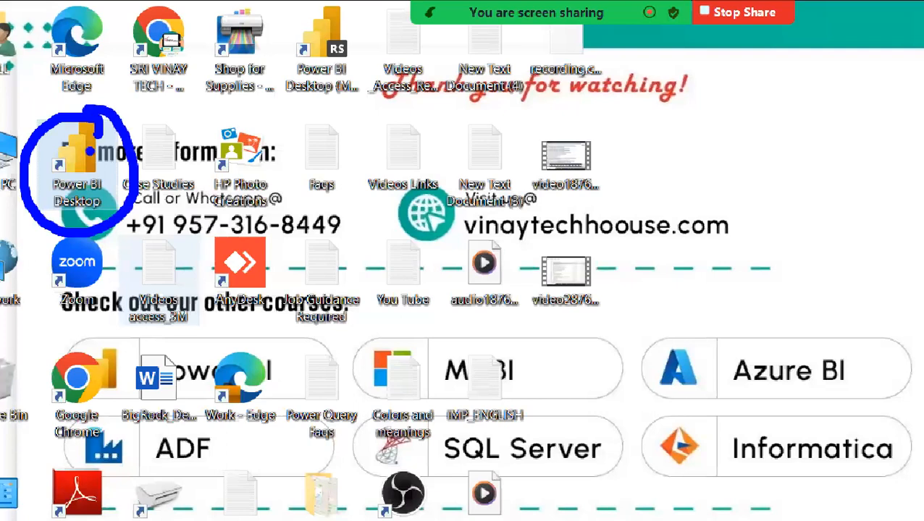
mouse_move(89, 150)
left_mouse_down()
mouse_move(82, 109)
mouse_move(134, 211)
mouse_move(96, 101)
left_mouse_up()
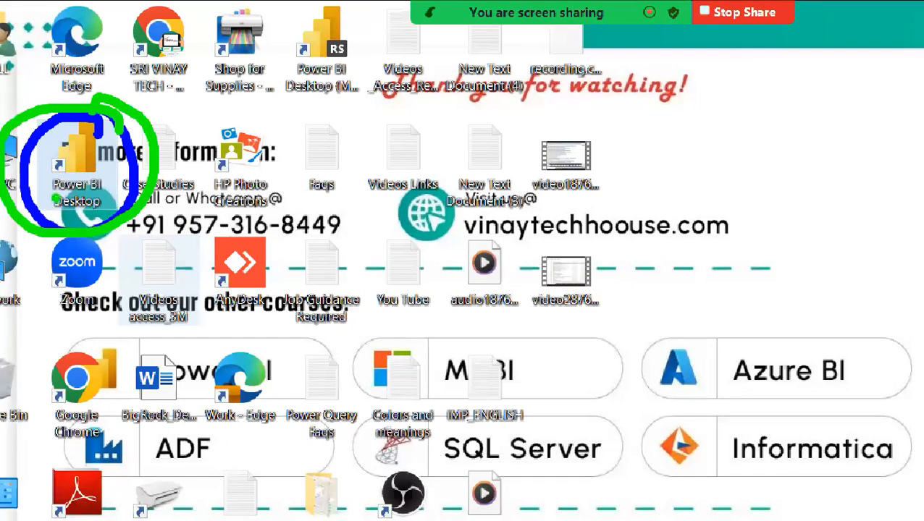
mouse_move(378, 8)
left_mouse_down()
mouse_move(248, 28)
mouse_move(354, 134)
mouse_move(366, 8)
left_mouse_up()
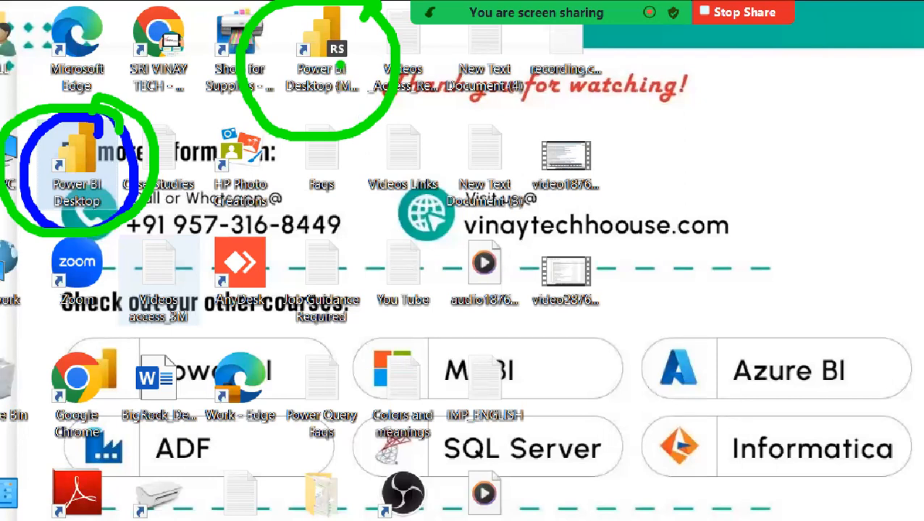
mouse_move(94, 165)
left_mouse_down()
mouse_move(110, 178)
mouse_move(172, 138)
left_mouse_up()
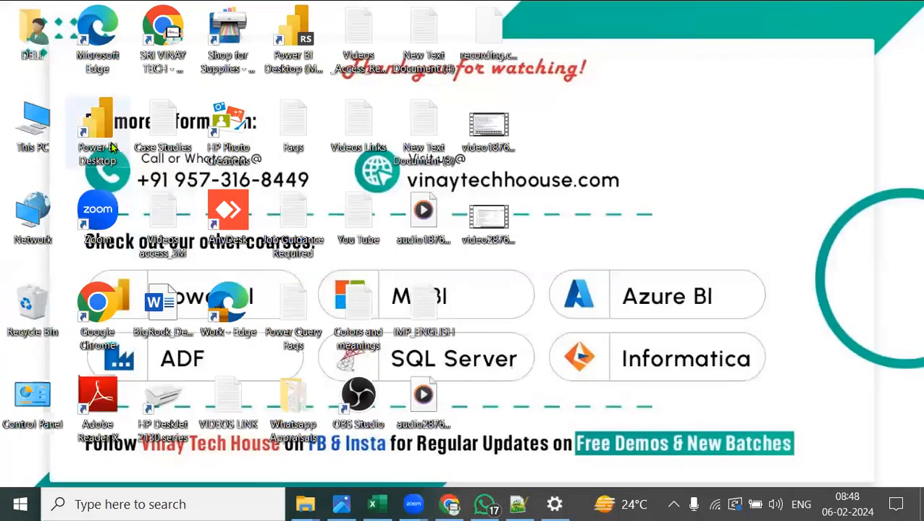
left_click(95, 186)
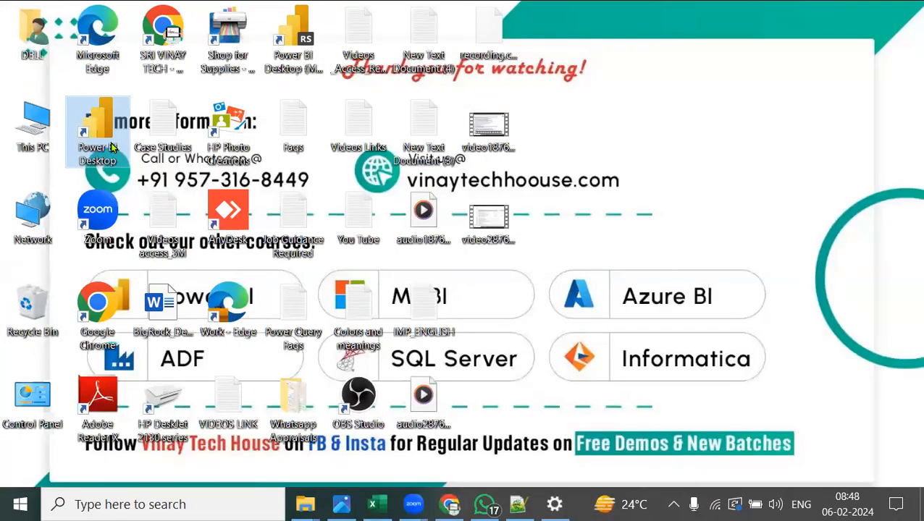
Return to File Explorer and open the Batches folder on Local Disk (D:)
left_click(311, 500)
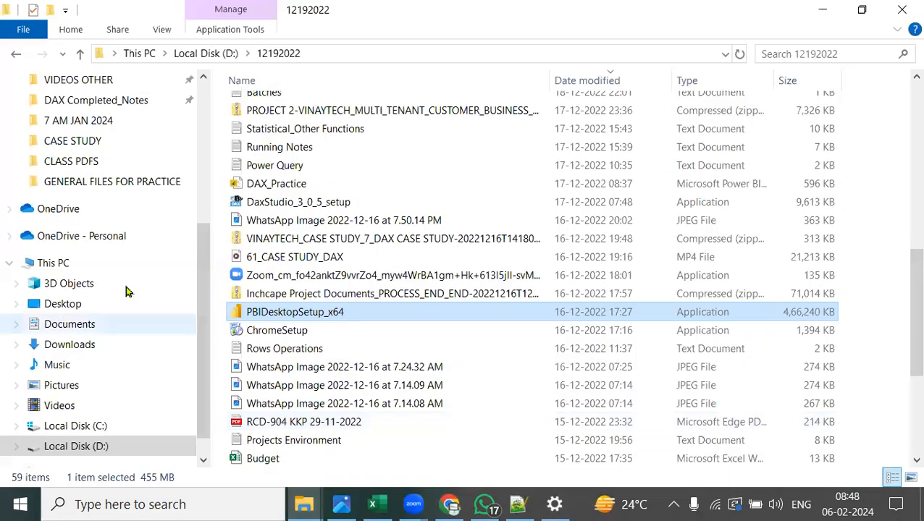
left_click(92, 448)
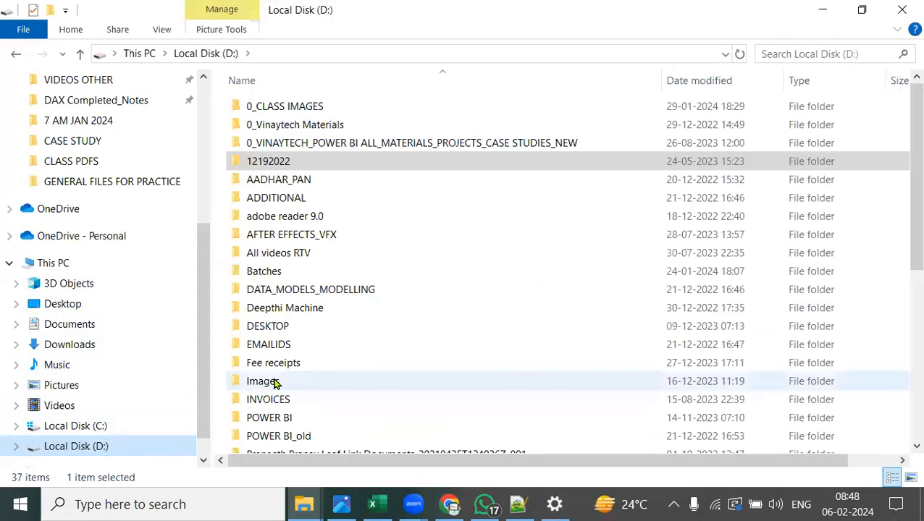
scroll(134, 395, "up", 1)
scroll(138, 387, "up", 2)
left_click(61, 140)
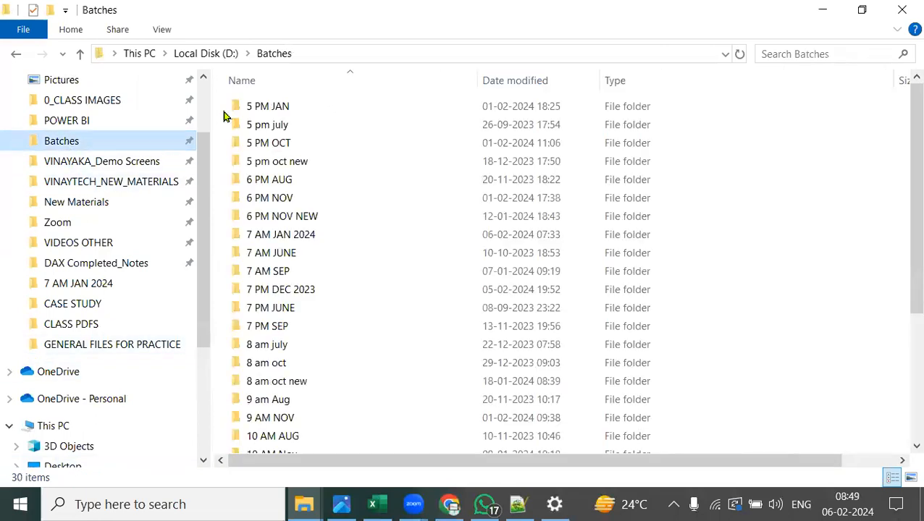
Switch to the demo notes in Notepad++ and highlight the lines near the beginning requesting contact details and giving the contact timings
left_click(321, 506)
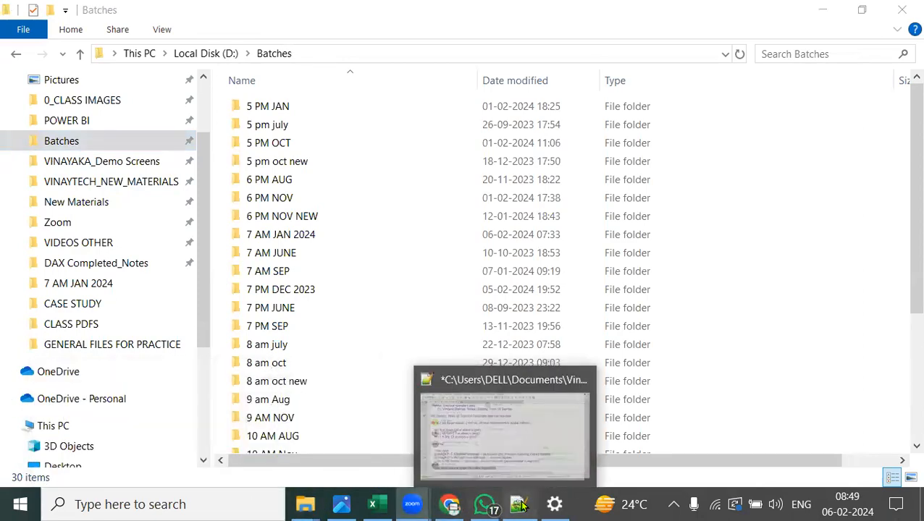
left_click(459, 401)
scroll(458, 401, "up", 7)
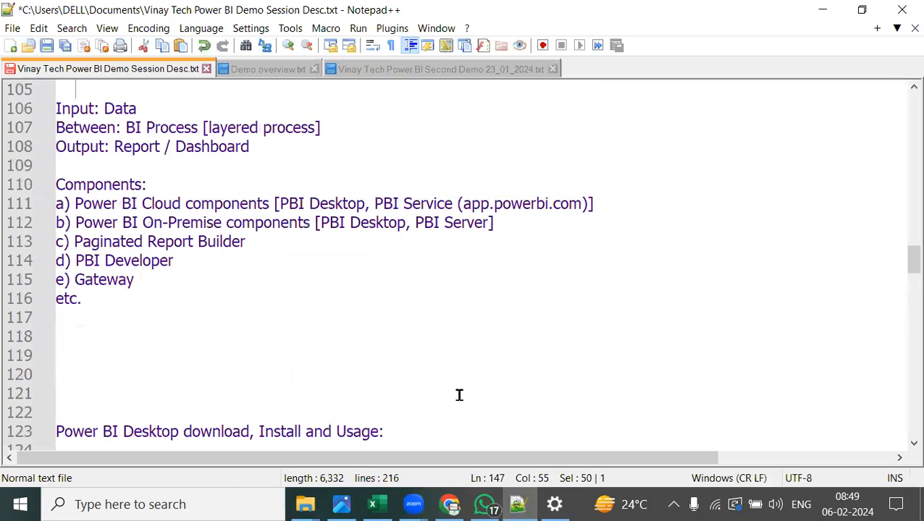
scroll(459, 394, "up", 20)
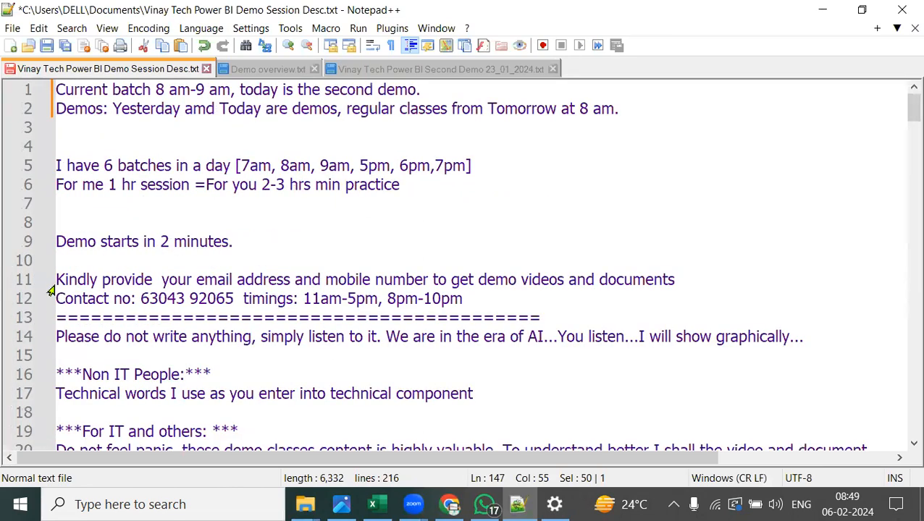
left_click_drag(56, 275, 735, 276)
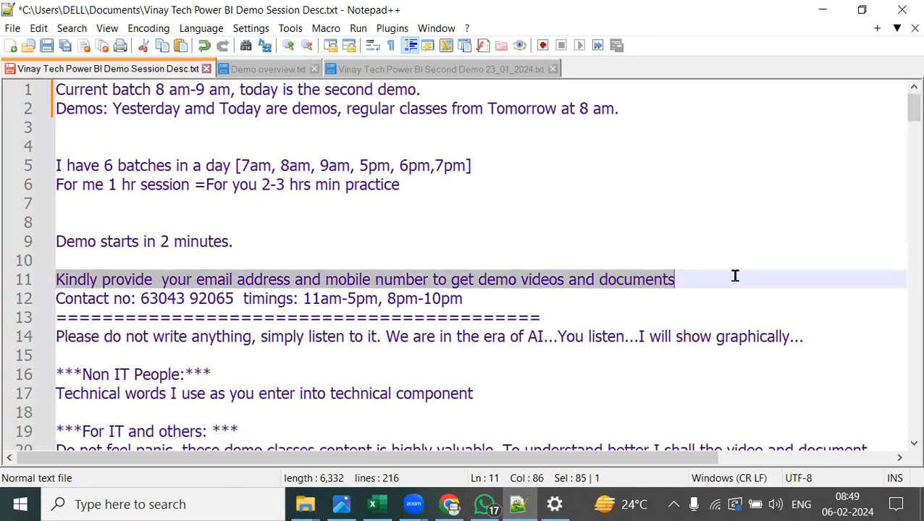
left_click(401, 338)
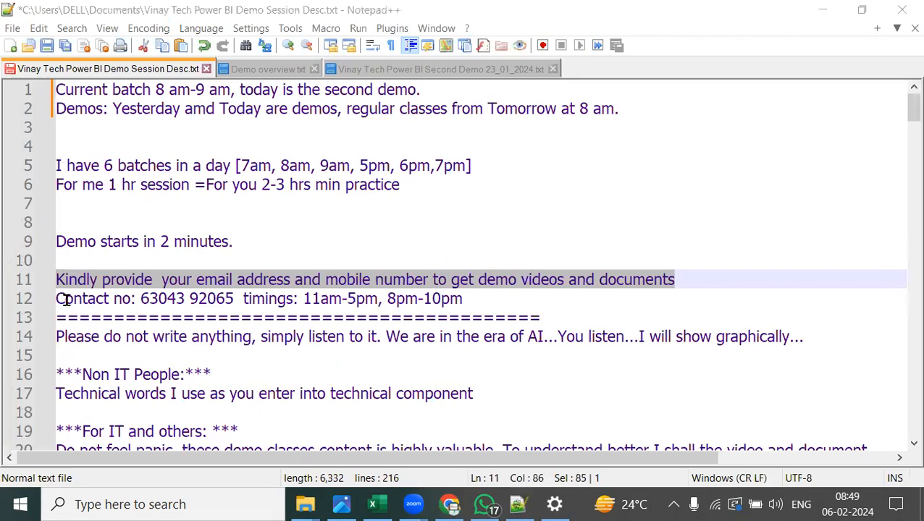
left_click_drag(56, 298, 378, 299)
left_click(662, 305, "shift")
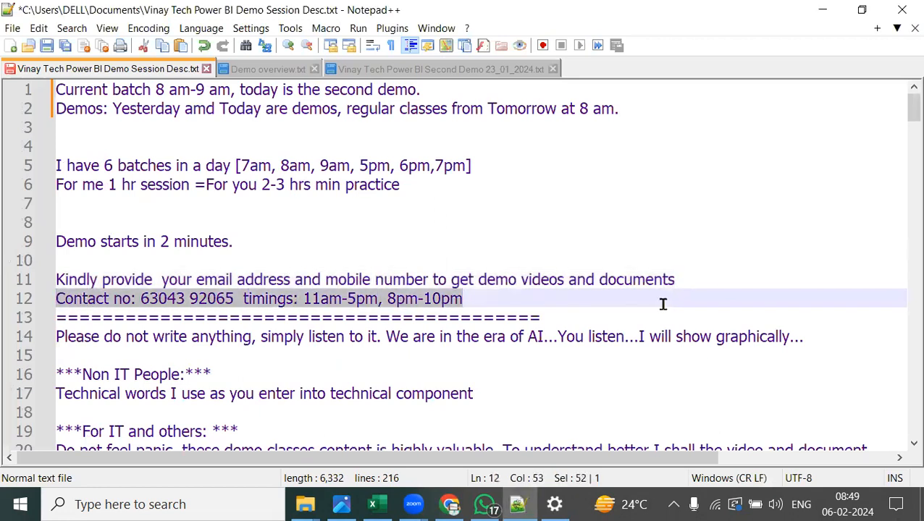
left_click(622, 308)
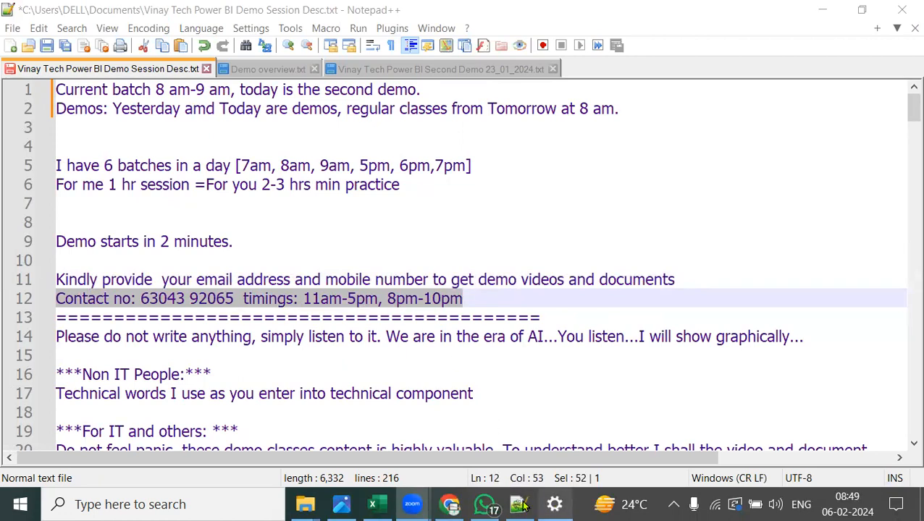
Close the open Settings window
mouse_move(451, 505)
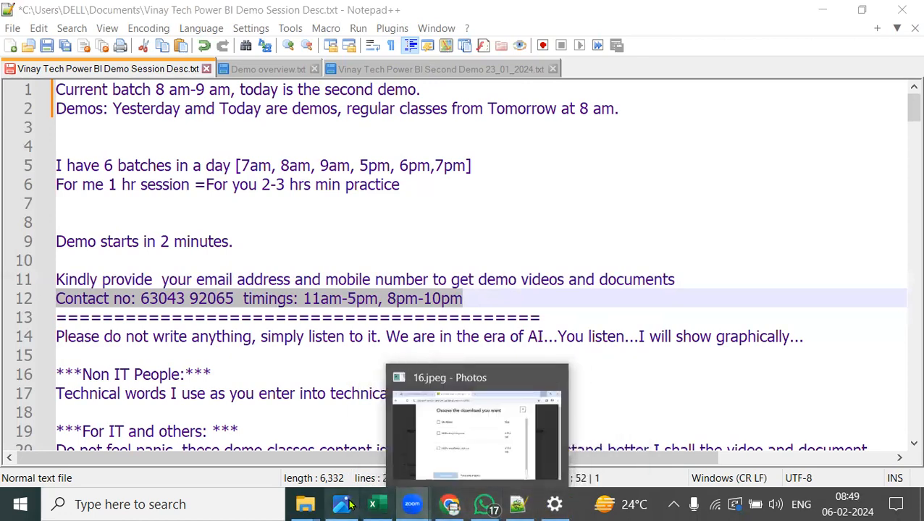
left_click(555, 505)
right_click(555, 505)
left_click(503, 468)
Open the Family_Expenses_Daily_Data file modified on 20-10-2023 from the 5 PM OCT batch folder in Excel
mouse_move(305, 505)
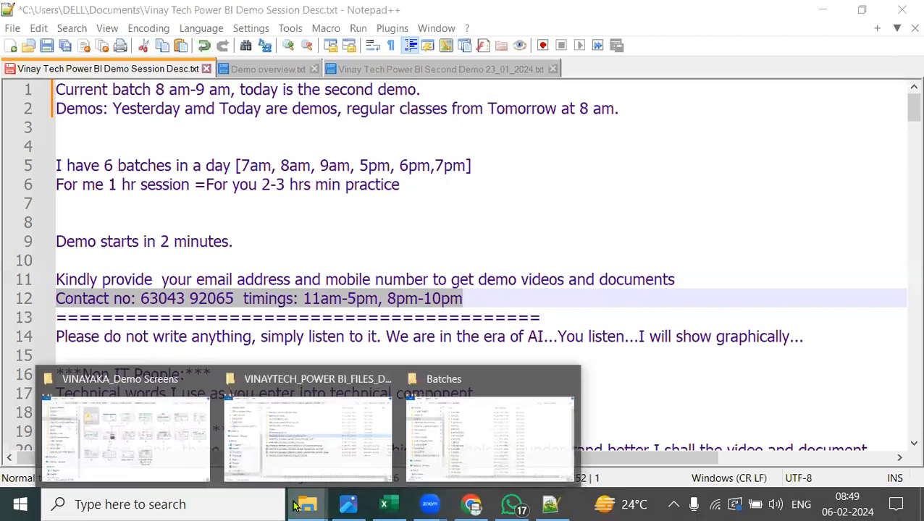
left_click(472, 444)
double_click(284, 144)
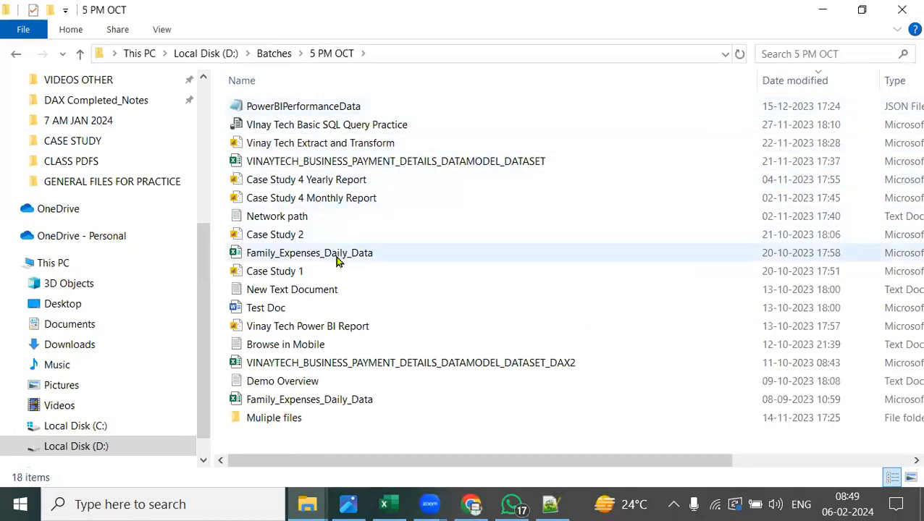
left_click(337, 258)
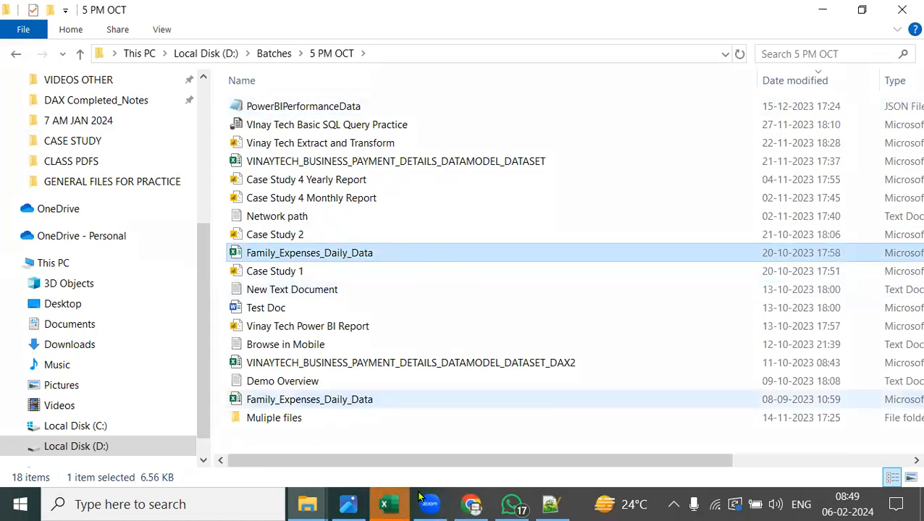
left_click(390, 505)
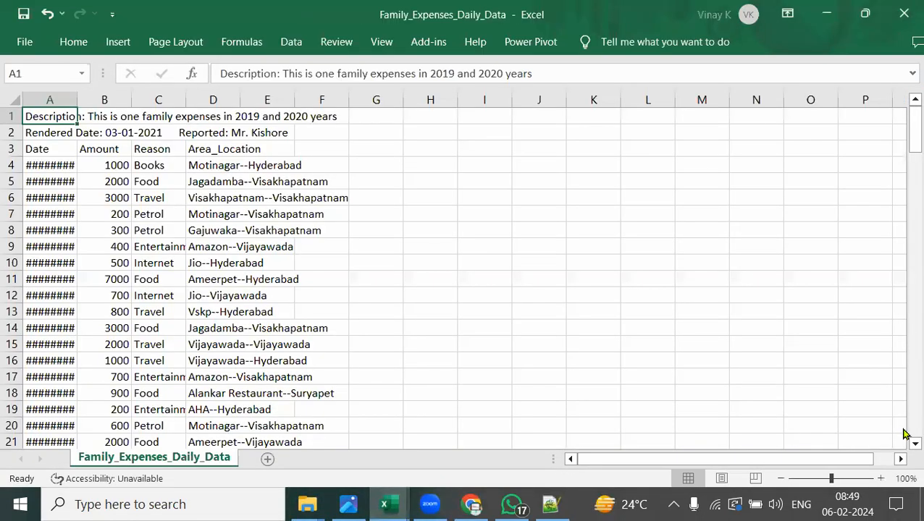
AutoFit columns A and D so the dates and the Area_Location entries fit their columns
left_click(232, 215)
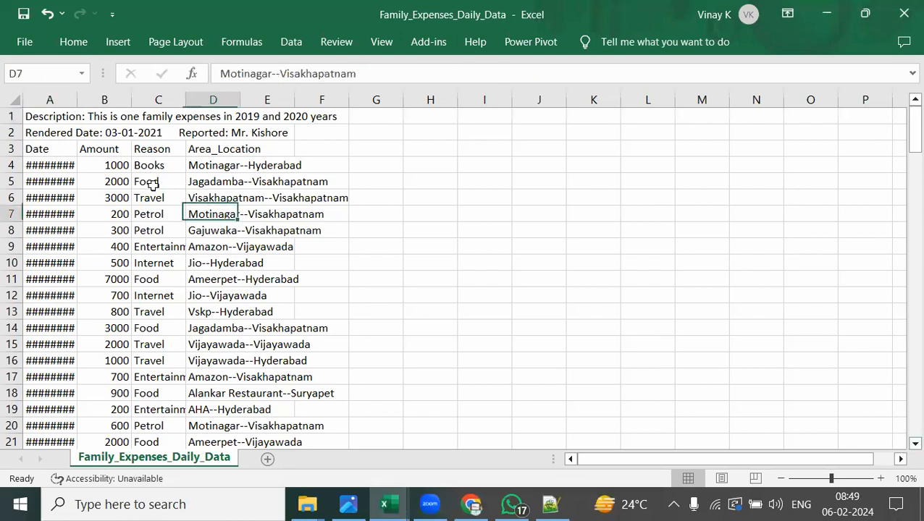
double_click(78, 99)
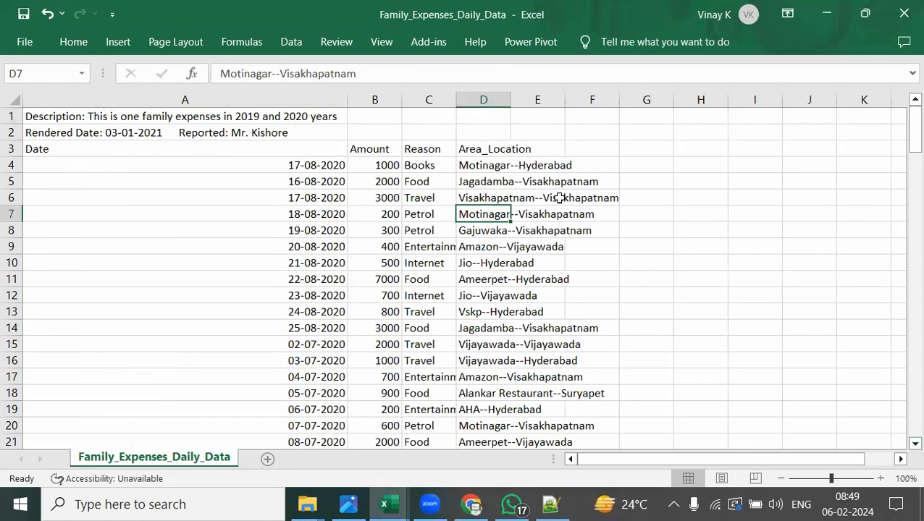
double_click(511, 99)
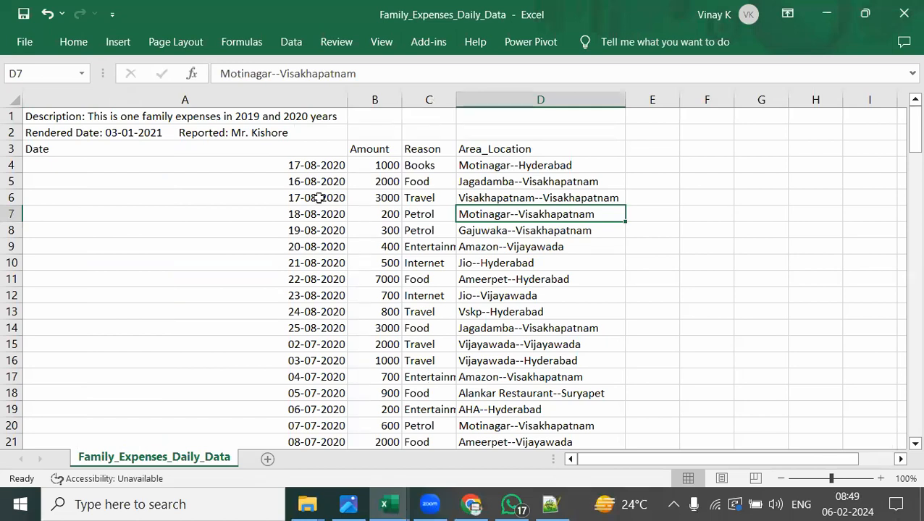
Examine the first date entry and the Amount, Reason and Area_Location headers of the expense data
left_click(314, 165)
left_click(376, 149)
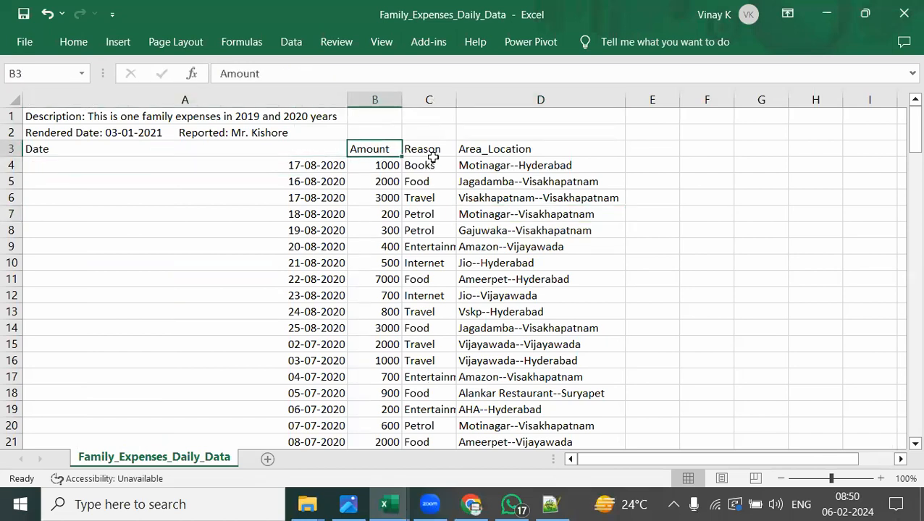
left_click(432, 152)
left_click(521, 150)
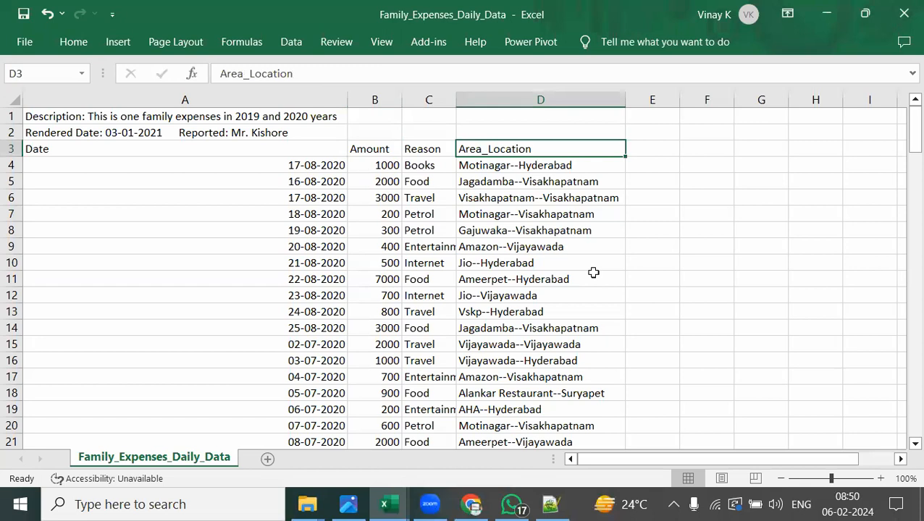
Minimize the open windows and launch Power BI Desktop from its desktop shortcut
left_click(828, 15)
left_click(834, 17)
left_click(833, 13)
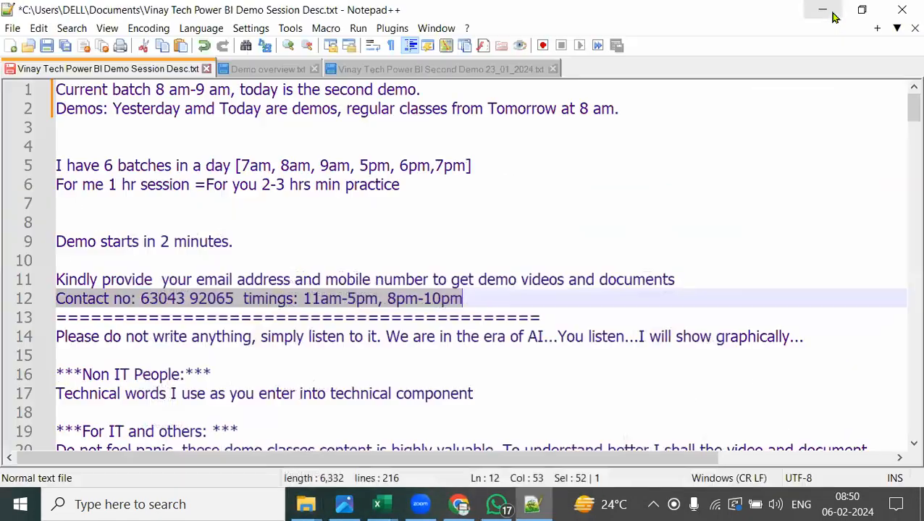
left_click(832, 13)
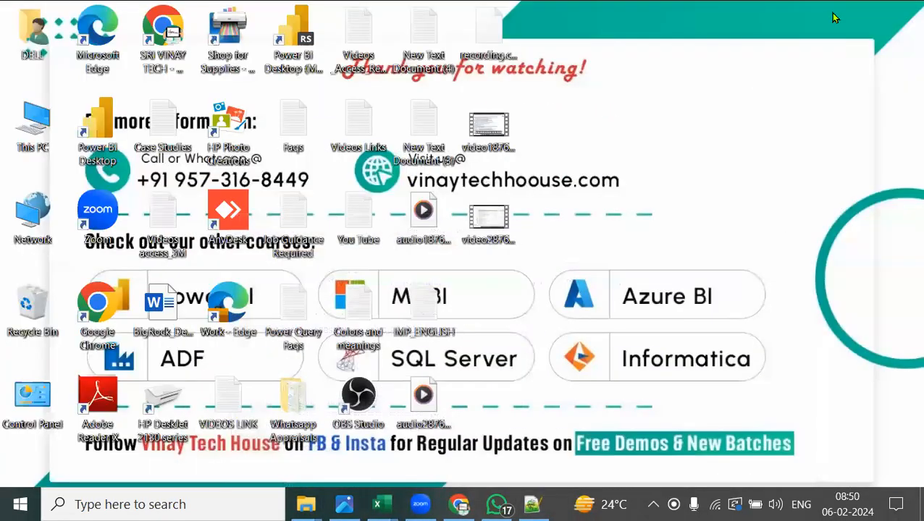
left_click(104, 141)
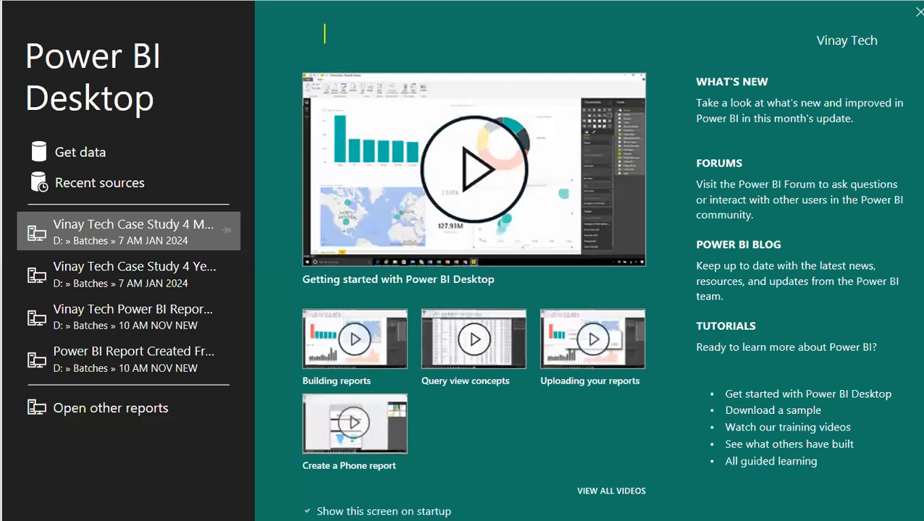
Annotate the start screen with "Get started page", clear the annotation and close the start screen
type("Get starte")
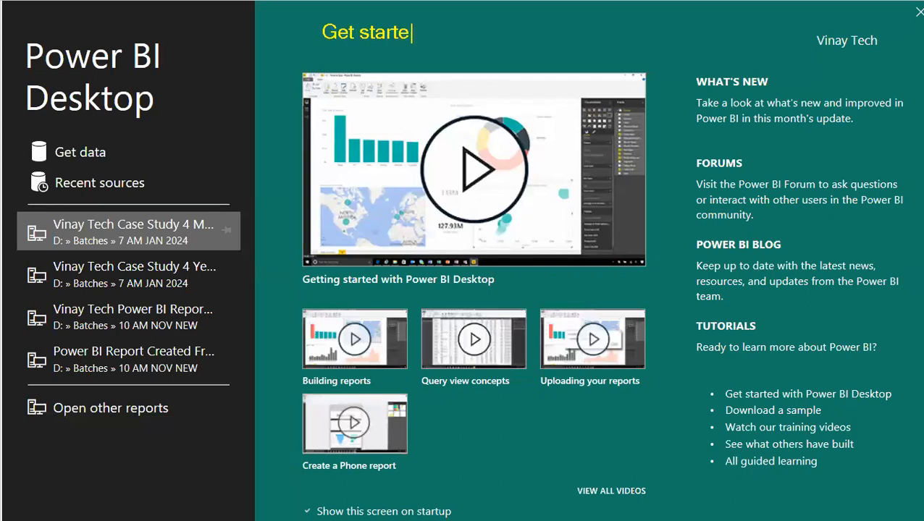
type("d page")
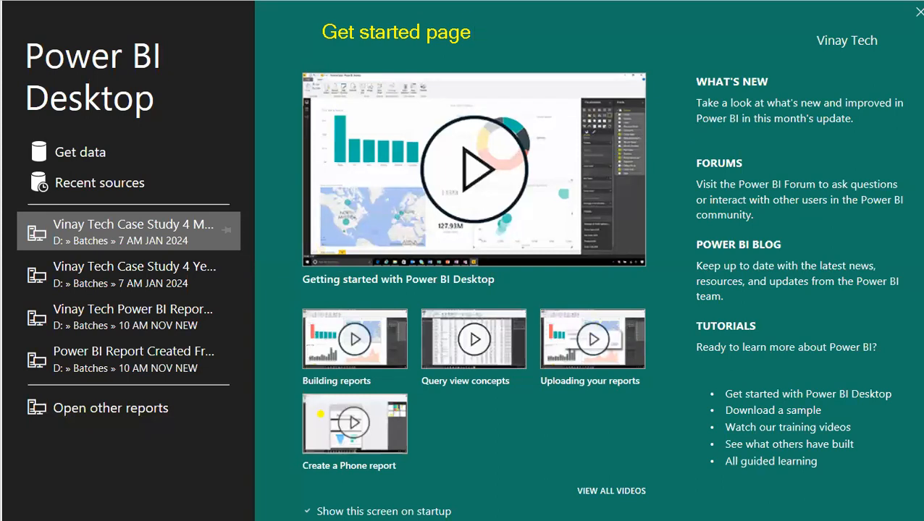
key("Escape")
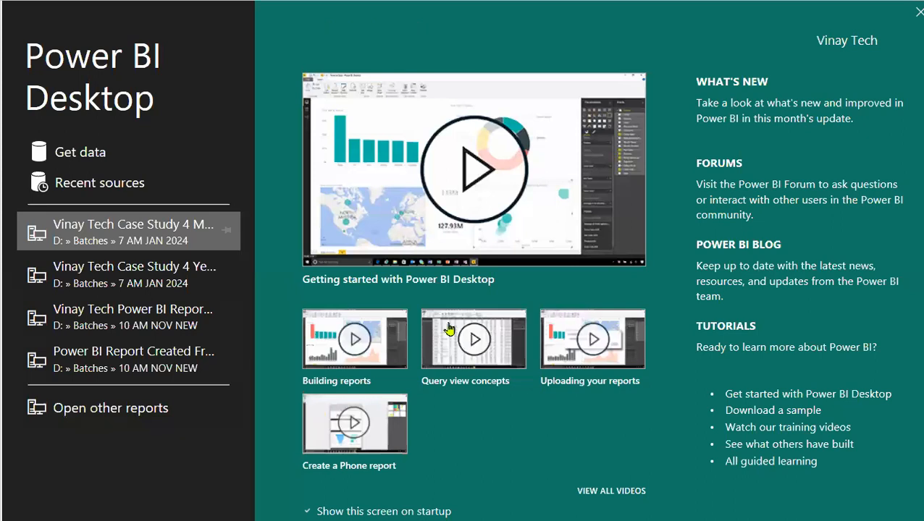
left_click(918, 12)
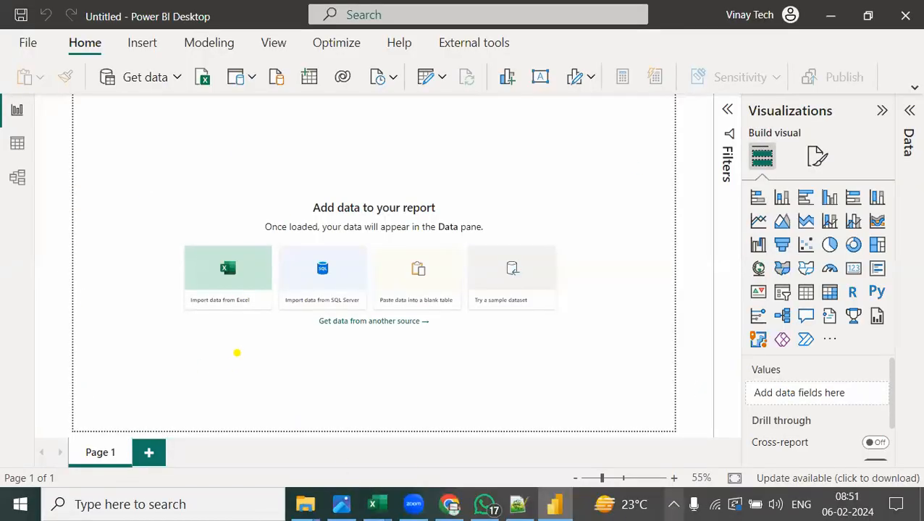
Write the red annotation "Mai Interface[SSBI or Color blind friendly interface]" below the data source tiles on the blank report canvas
type("Mai Interface[")
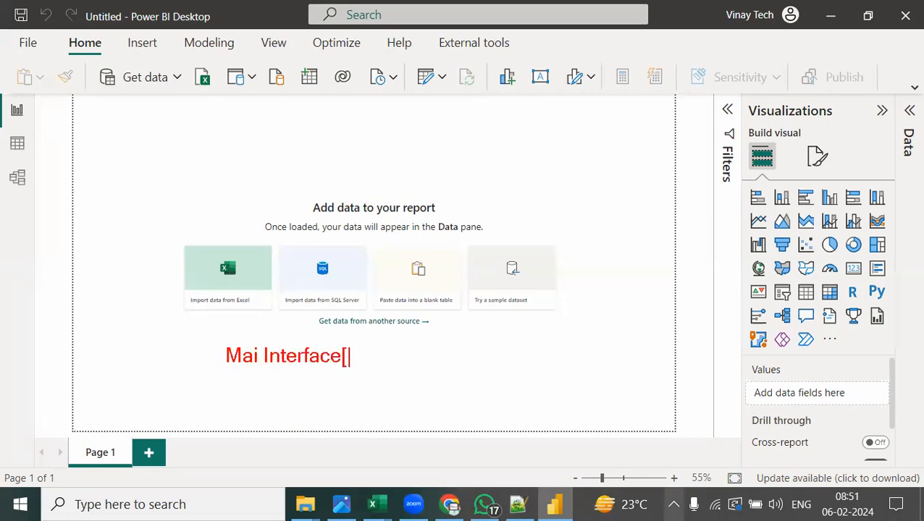
type("SBS")
key("BackSpace")
key("BackSpace")
type("SBI")
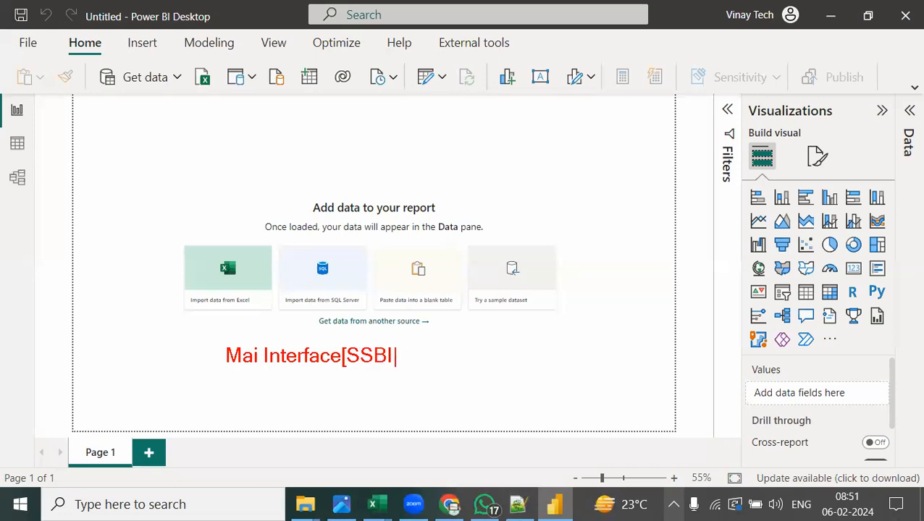
type(" or Color blind friendly ")
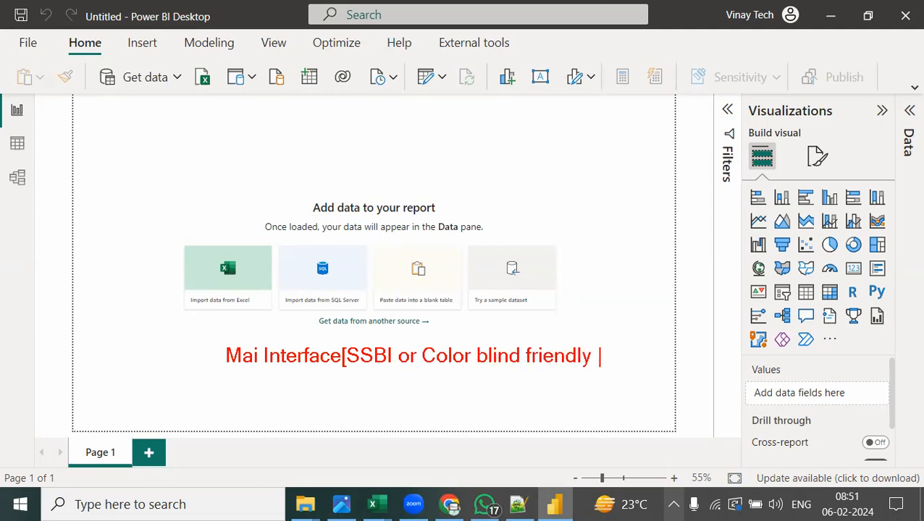
type("interface")
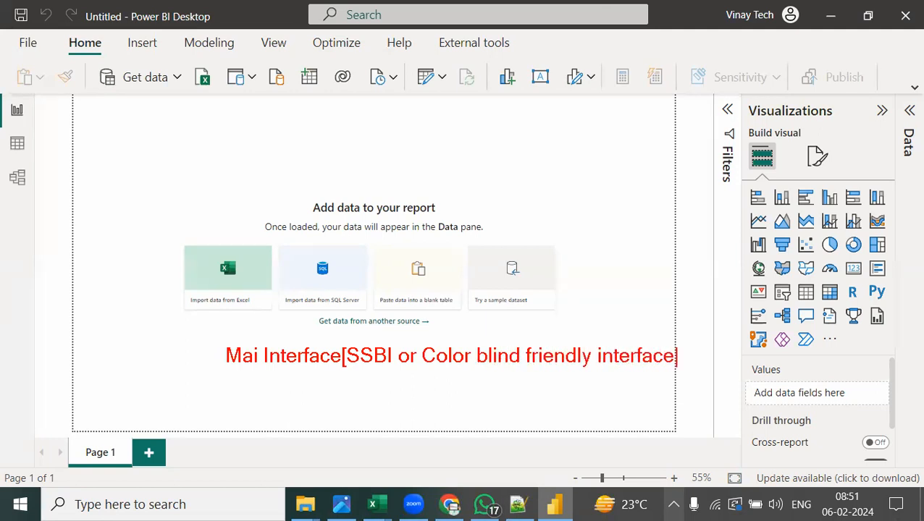
type("]")
key("Return")
Add the workflow annotation "Data->Extract->Trans->Model-.Secure->Visual->BI Data" beneath the interface note
left_click(130, 408)
type("Data")
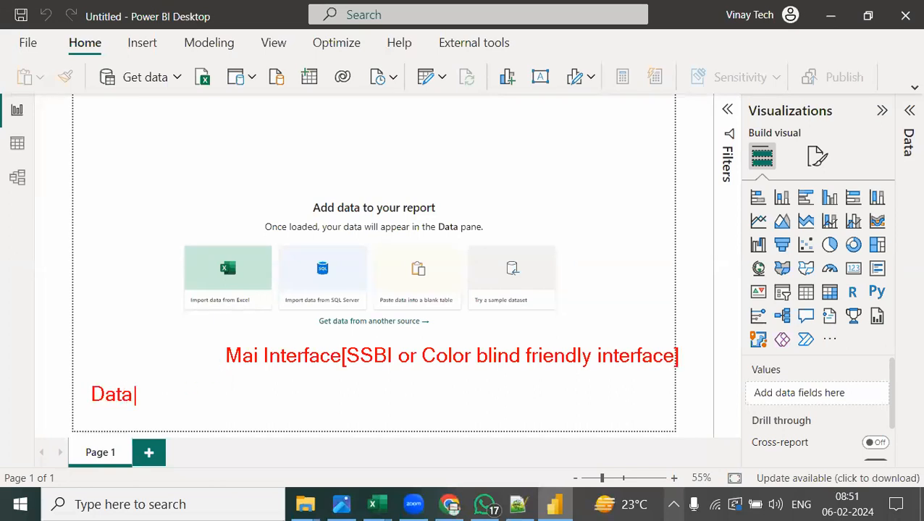
type("->Extract")
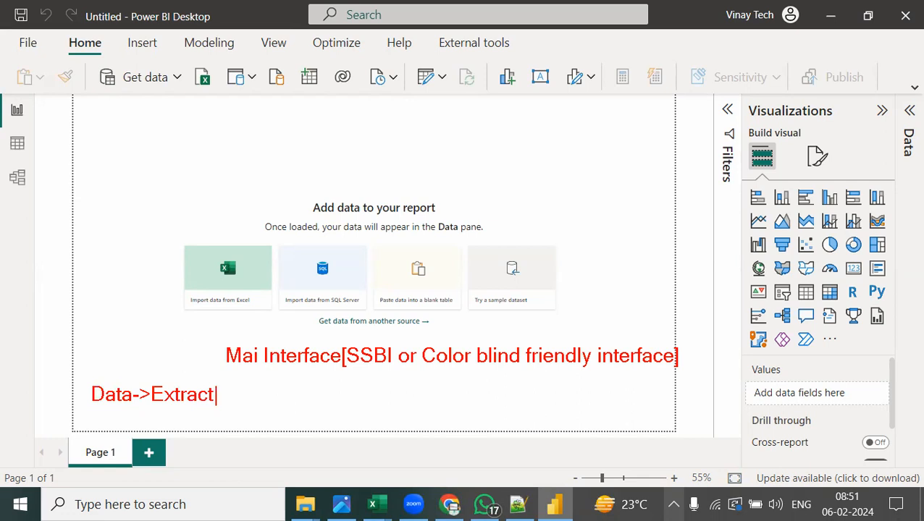
type("->Trans")
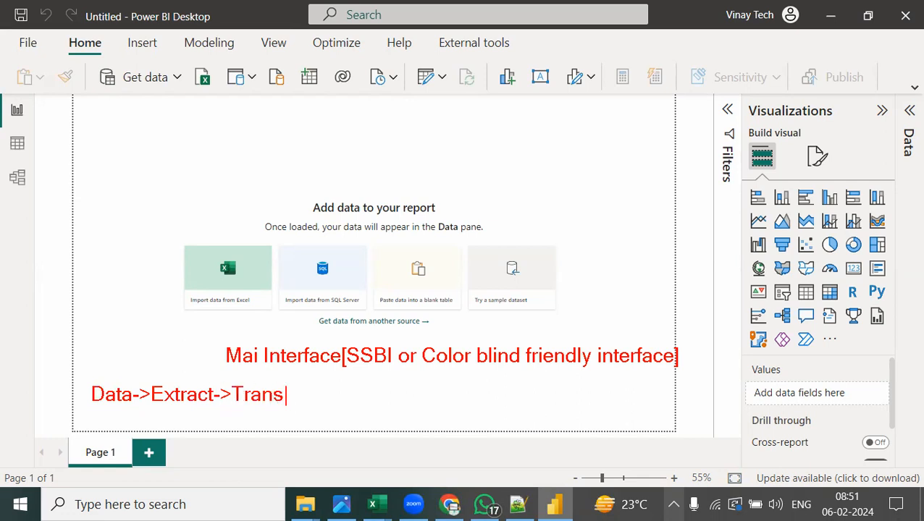
type("->Mode")
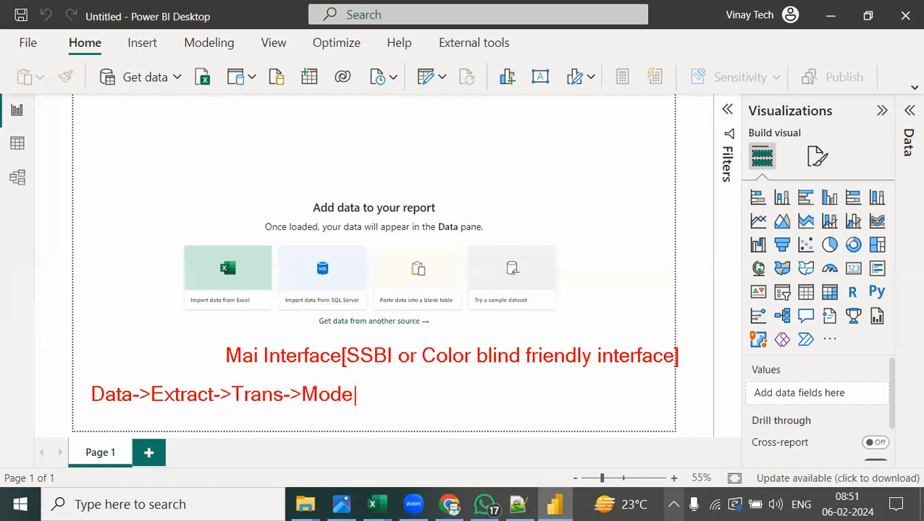
type("l-.Secu")
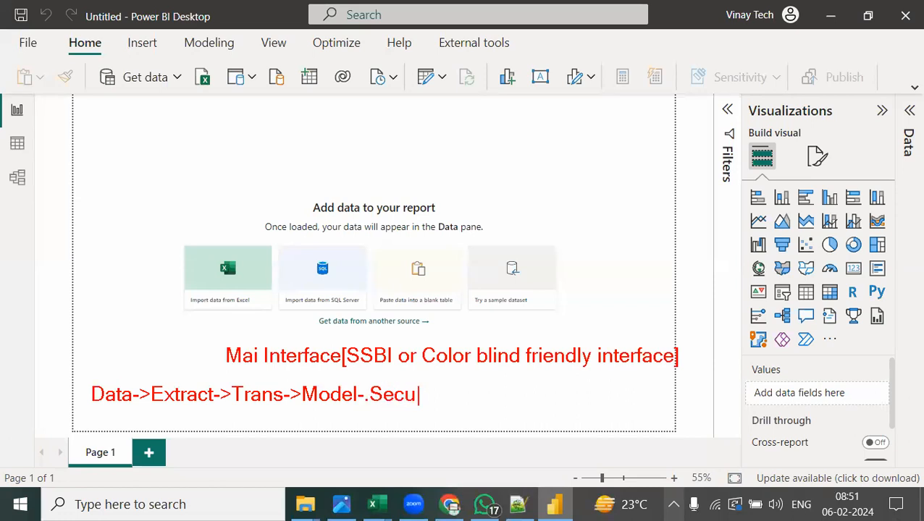
type("re->Visual")
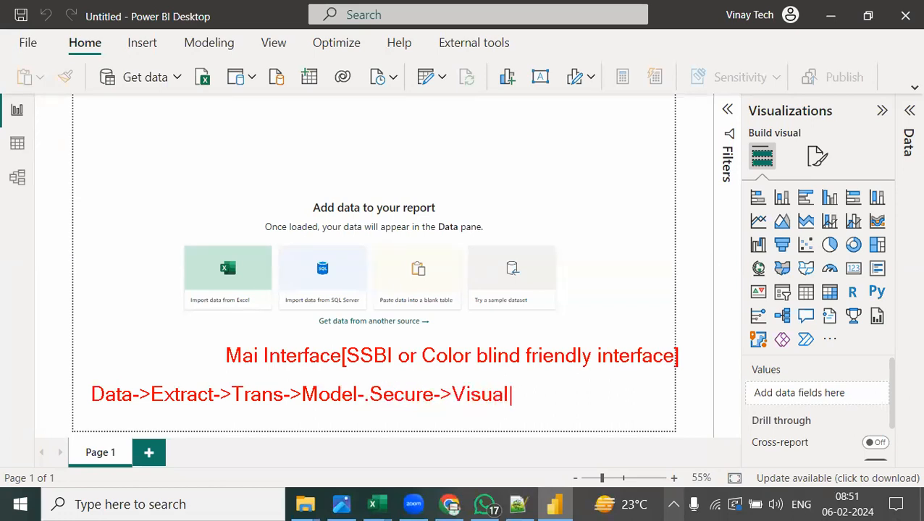
type("->BI Data")
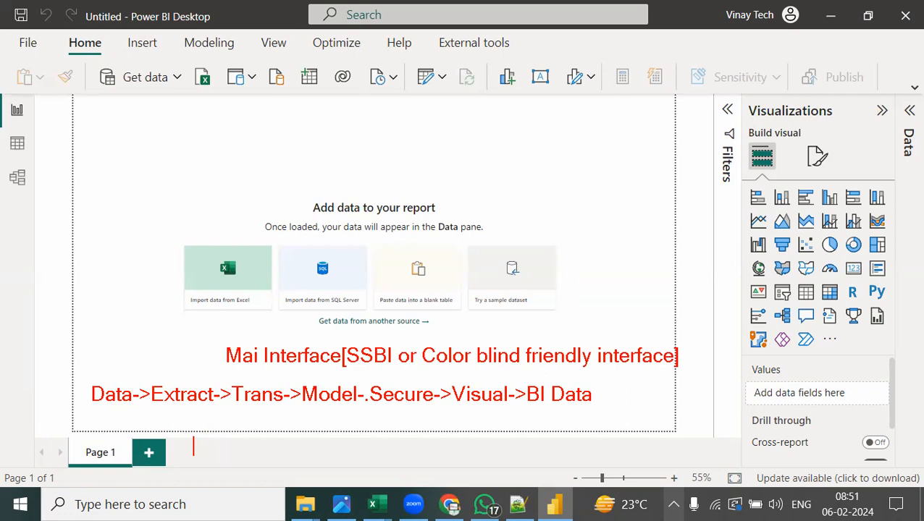
Add the file format annotation "Power Bi Desktop Document: .pbix word doc: .docx, excel: .xlsx" beneath the workflow note
type("Repor")
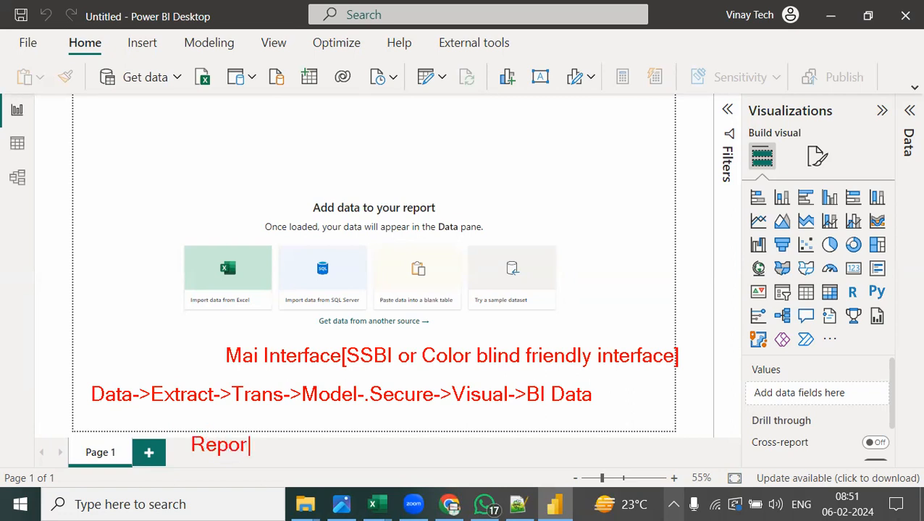
key("BackSpace")
key("BackSpace")
key("BackSpace")
key("BackSpace")
key("BackSpace")
type("Power Bi")
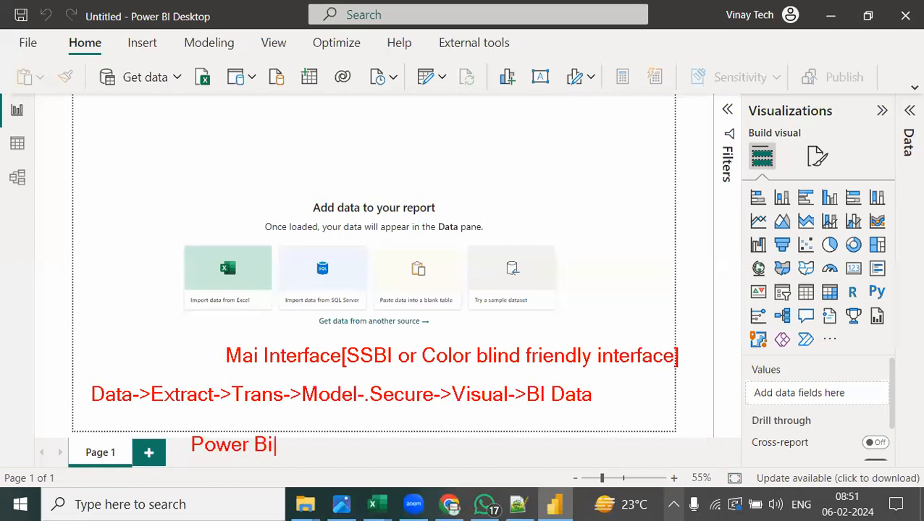
type(" Desktop Docu")
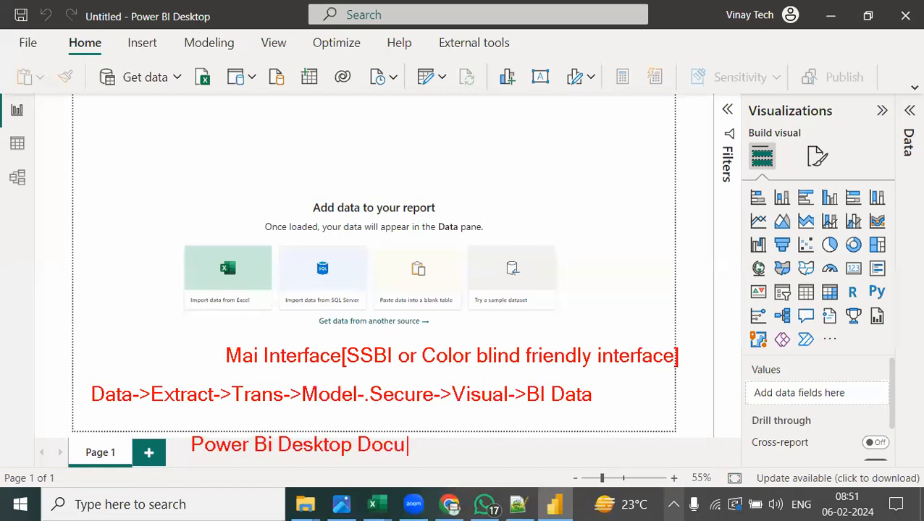
type("ment: ")
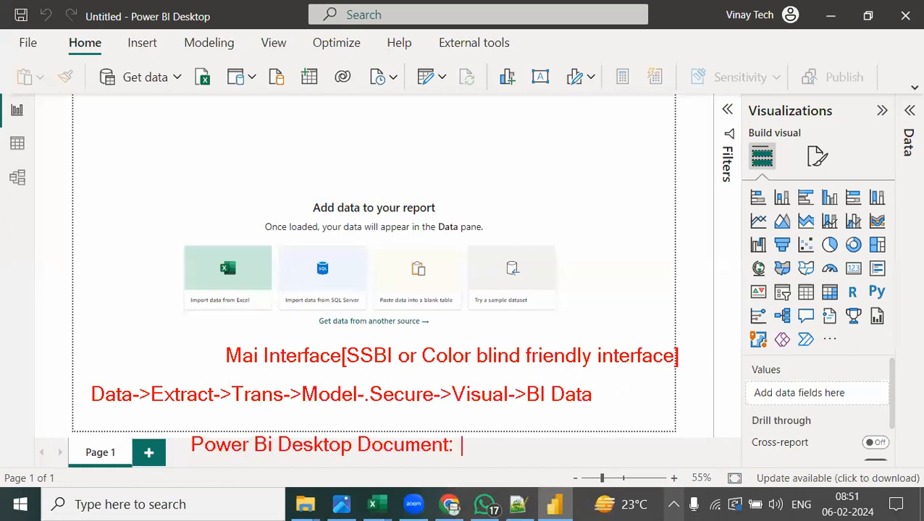
type(".pbix")
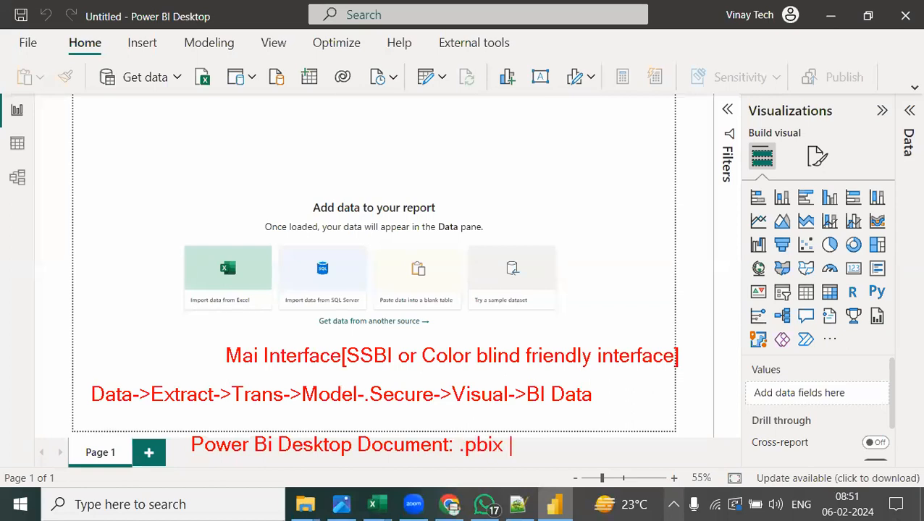
type(" word do")
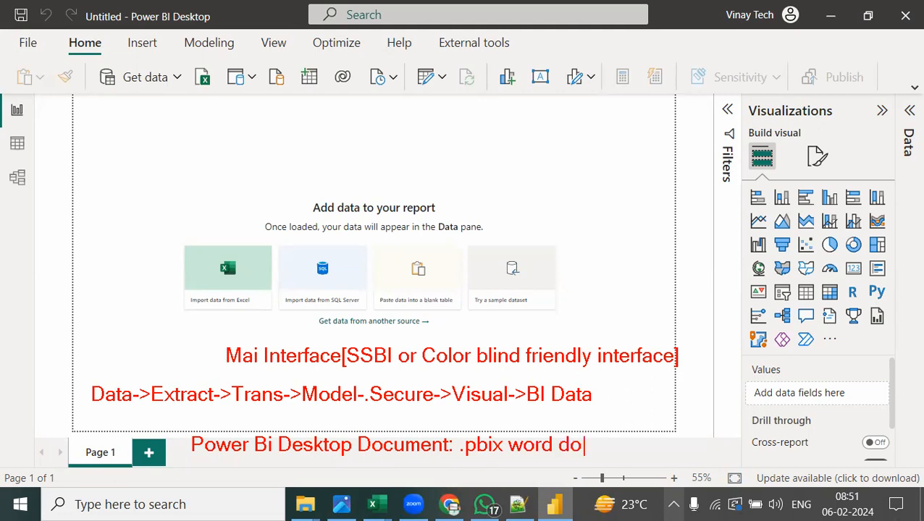
type("c: .doc")
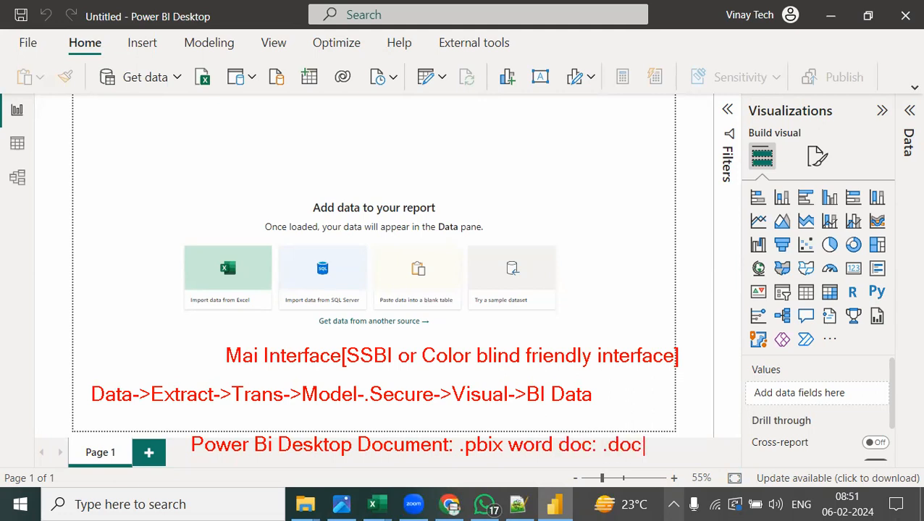
type("x, excel")
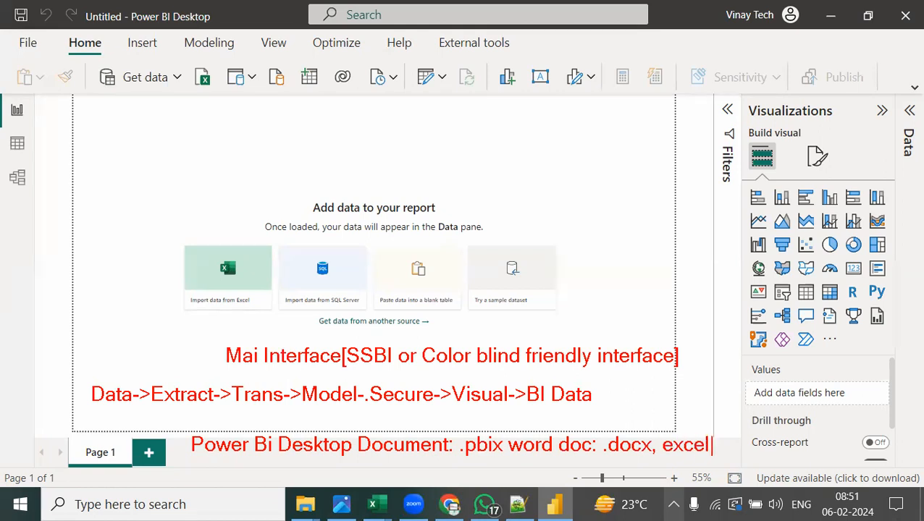
type(": .xlsx")
Mark File, the save, undo and redo commands, the document title, the signed-in account and the window controls with red pen strokes
mouse_move(69, 35)
left_mouse_down()
mouse_move(8, 45)
mouse_move(66, 34)
left_mouse_up()
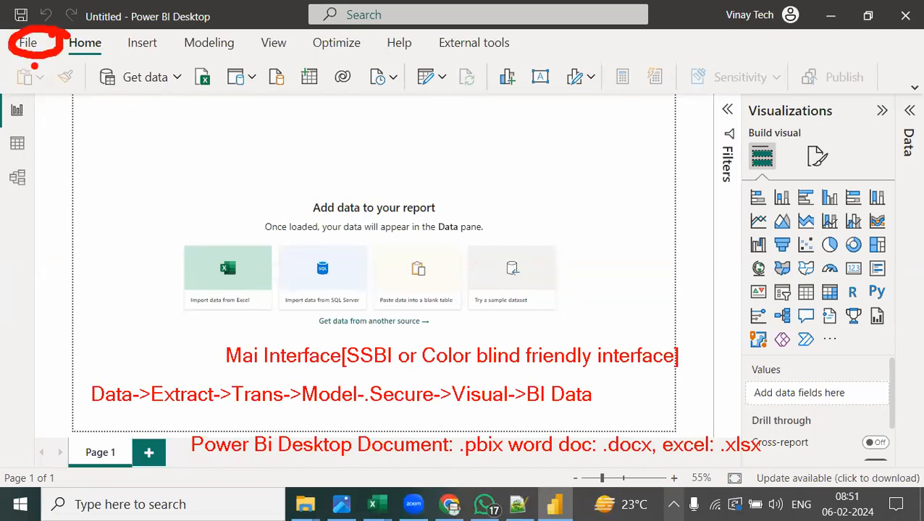
left_click_drag(32, 17, 69, 1)
mouse_move(55, 45)
left_mouse_down()
mouse_move(34, 65)
mouse_move(66, 52)
left_mouse_up()
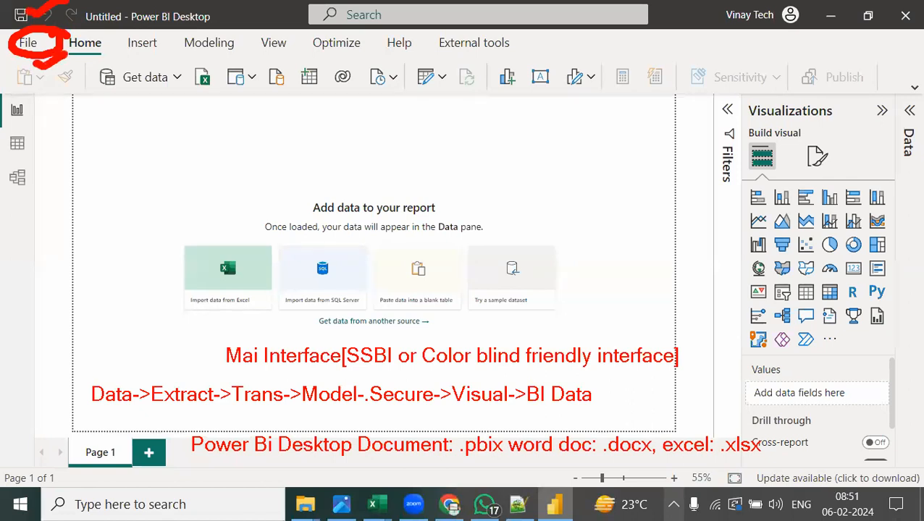
left_click_drag(56, 30, 98, 1)
left_click(74, 7)
left_click_drag(217, 17, 247, 1)
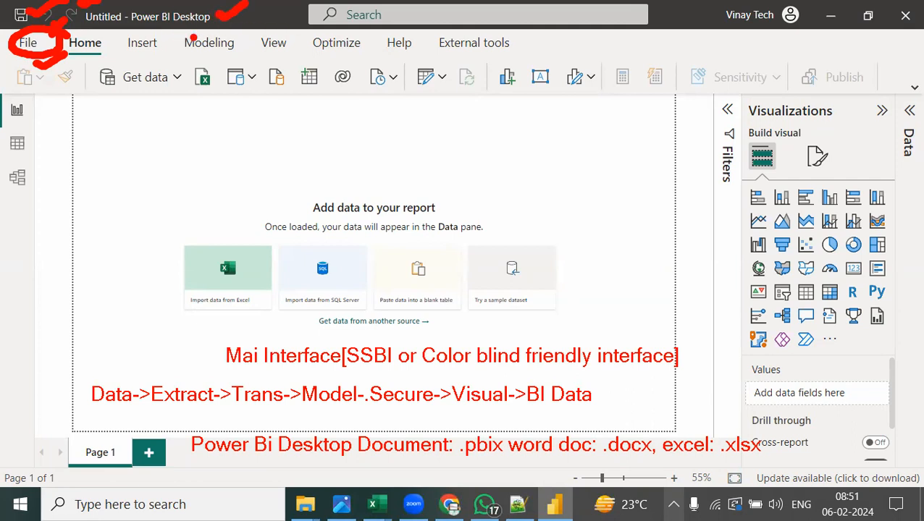
mouse_move(723, 34)
left_mouse_down()
mouse_move(802, 25)
mouse_move(701, 3)
mouse_move(740, 27)
mouse_move(871, 52)
left_mouse_up()
left_click_drag(910, 29, 913, 49)
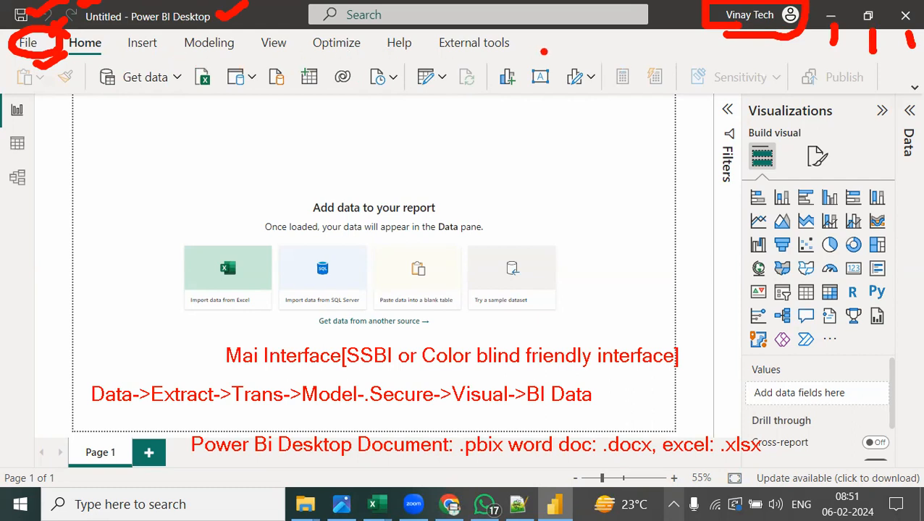
Label the row of tabs "Menu tabs", circle Home, and label the commands beneath it "Menu ribbon"
type("Menu tabs")
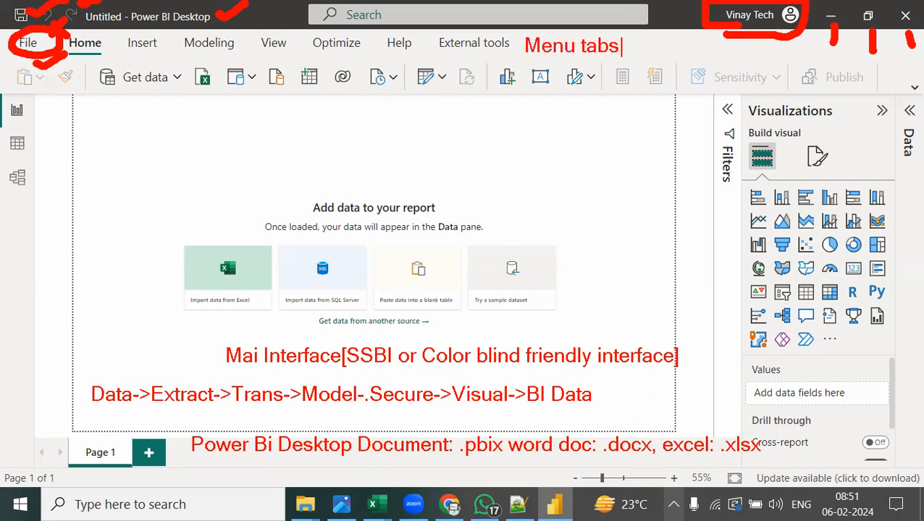
mouse_move(72, 30)
left_mouse_down()
mouse_move(109, 30)
mouse_move(84, 61)
left_mouse_up()
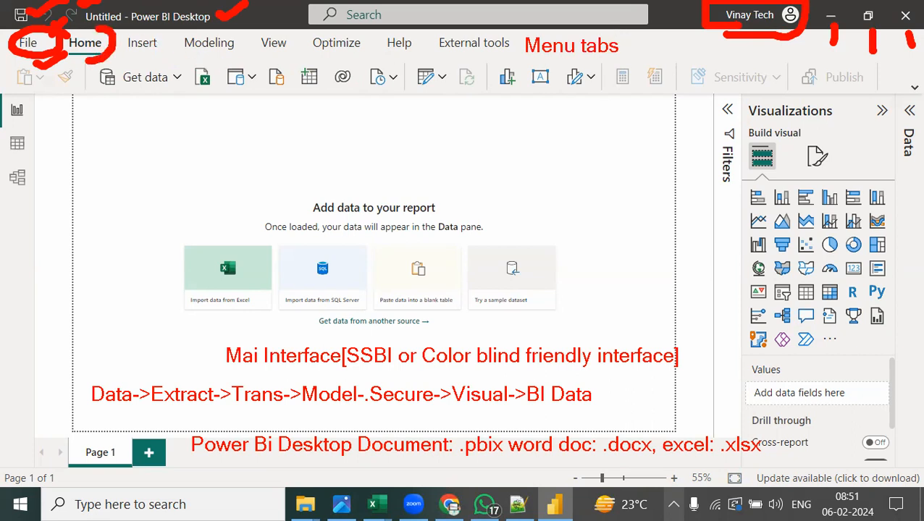
left_click(198, 62)
type("Menu ribbon")
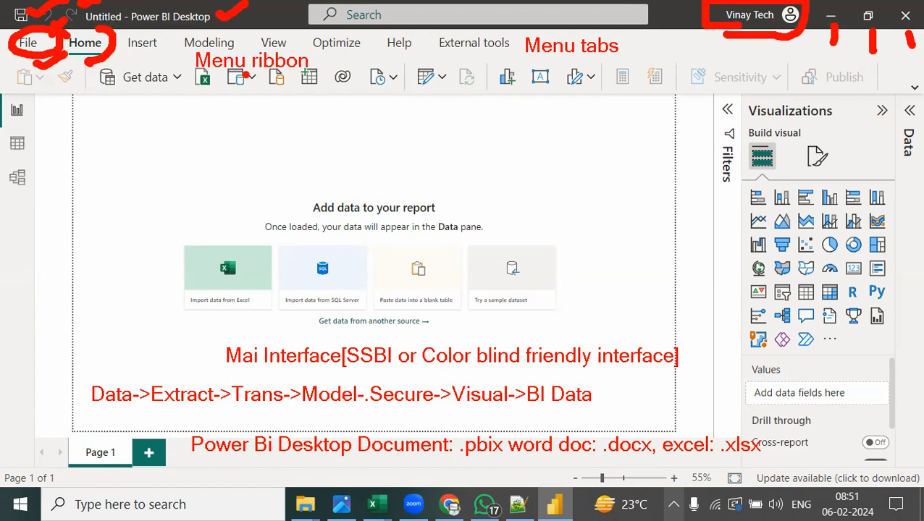
Label the view switcher "Views" and draw a line from the report view icon to the label "Report view"
left_click(9, 221)
type("Views")
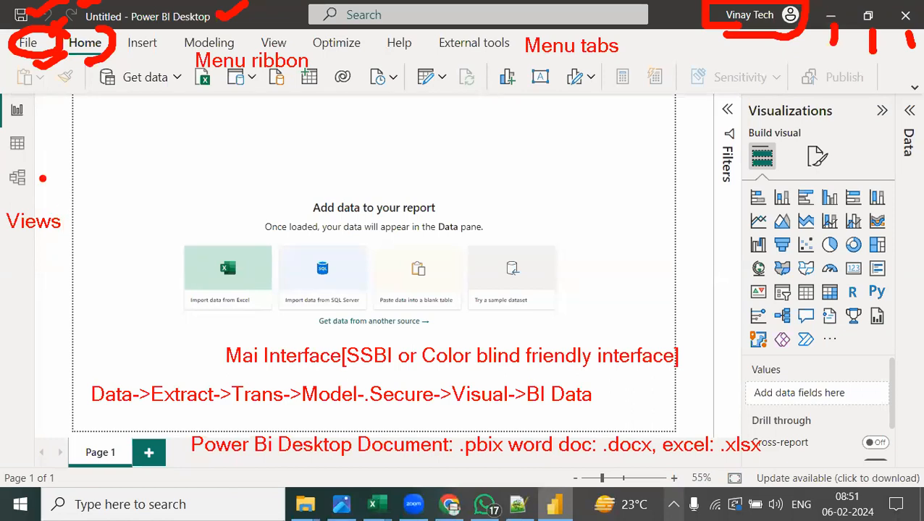
left_click_drag(34, 114, 137, 106)
left_click(140, 109)
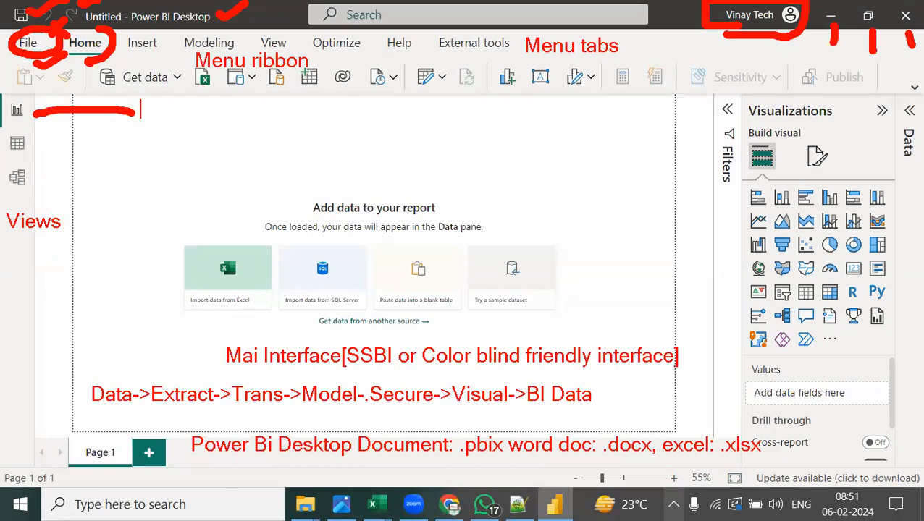
type("Report view")
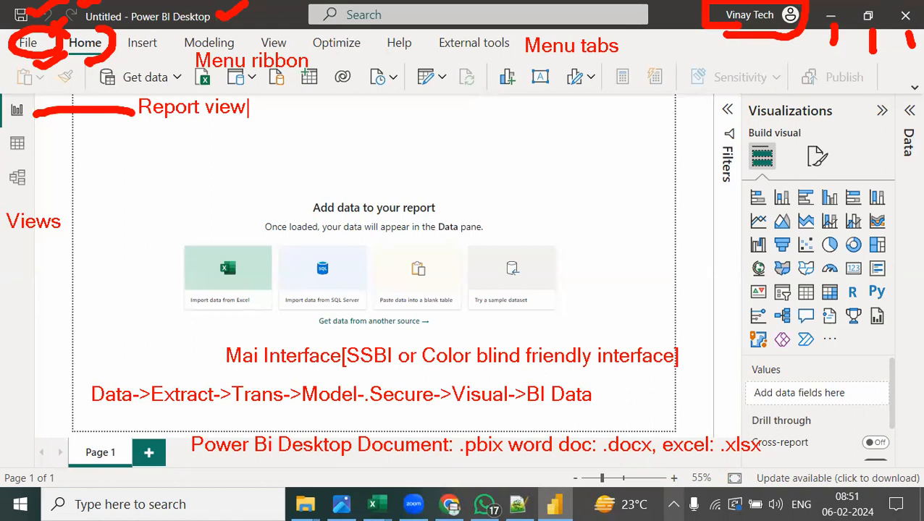
key("Escape")
Draw lines from the second and third view icons and label them "Grid view" and "Relationship view"
left_click_drag(13, 140, 105, 149)
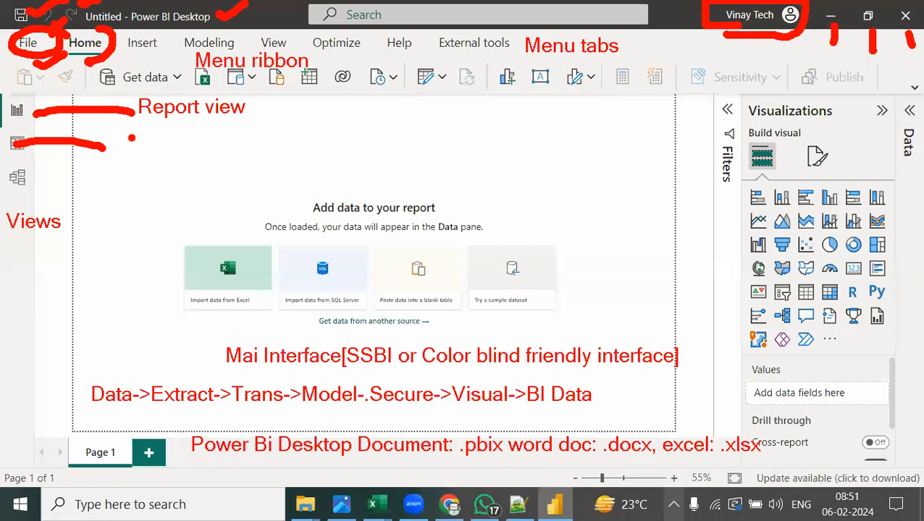
type("v")
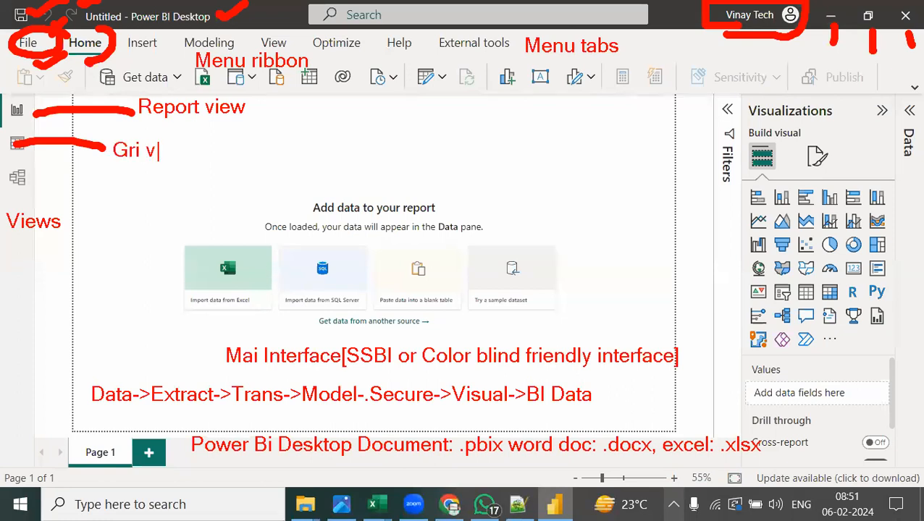
type("ie")
key("BackSpace")
key("BackSpace")
key("BackSpace")
key("BackSpace")
type("d view")
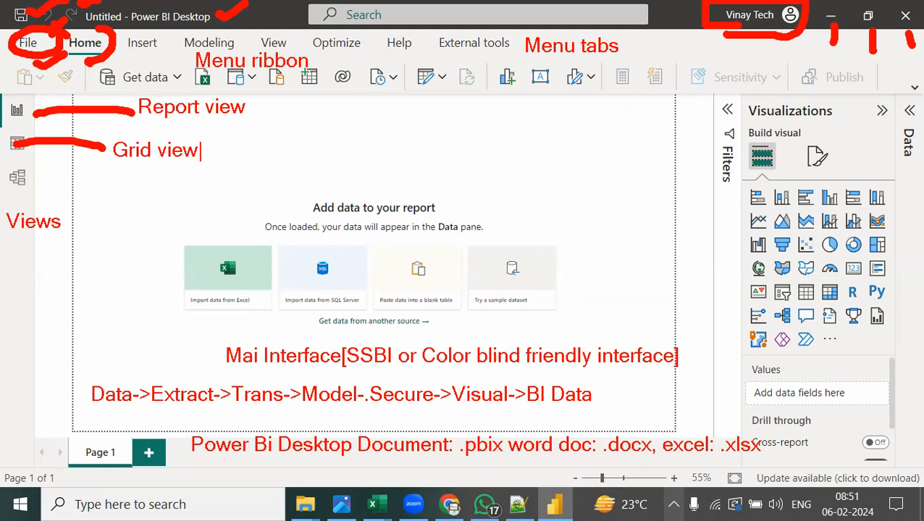
left_click_drag(31, 182, 124, 193)
type("Relationship view")
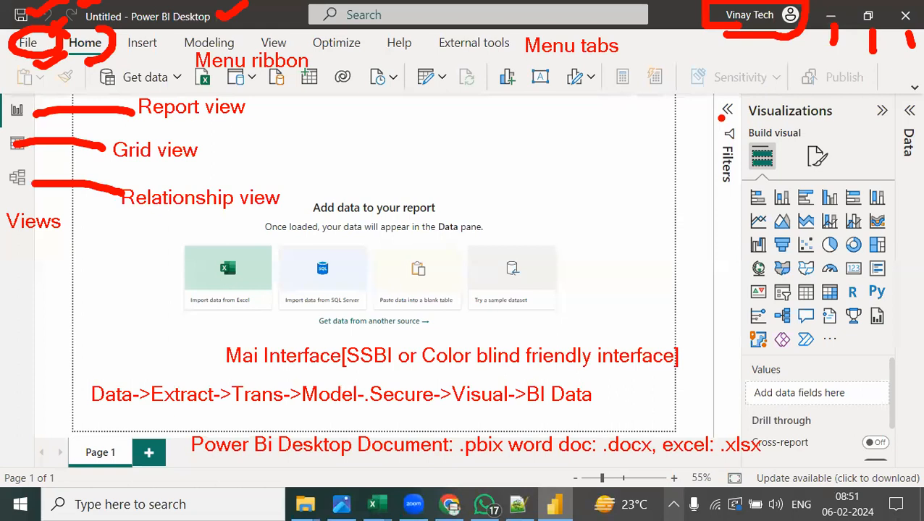
Draw a line from the collapsed Filters pane onto the canvas and label it "Filter options"
left_click_drag(719, 115, 606, 122)
left_click(550, 125)
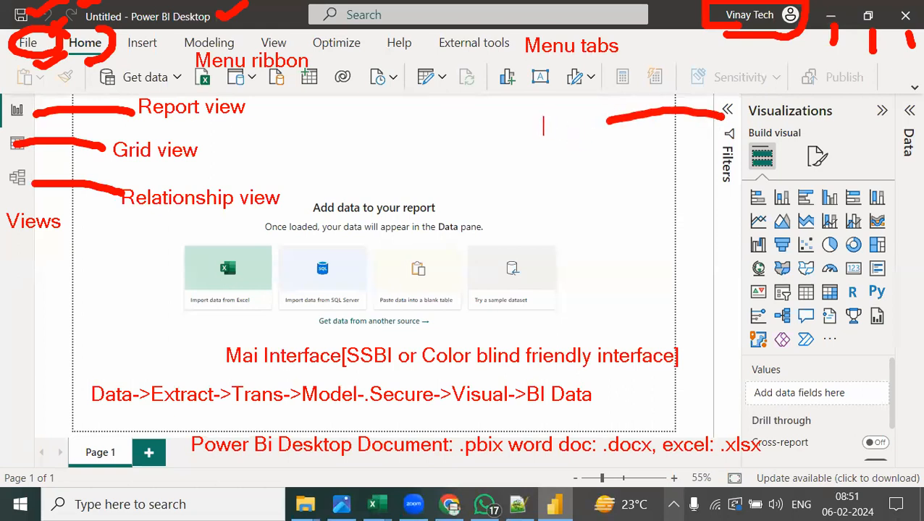
type("Filter ptions")
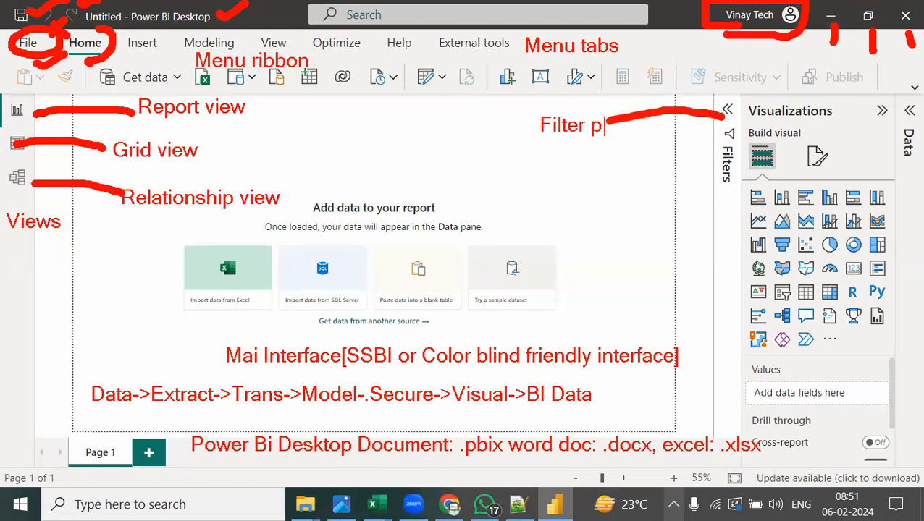
key("BackSpace")
key("BackSpace")
key("BackSpace")
key("BackSpace")
key("BackSpace")
key("BackSpace")
type("options")
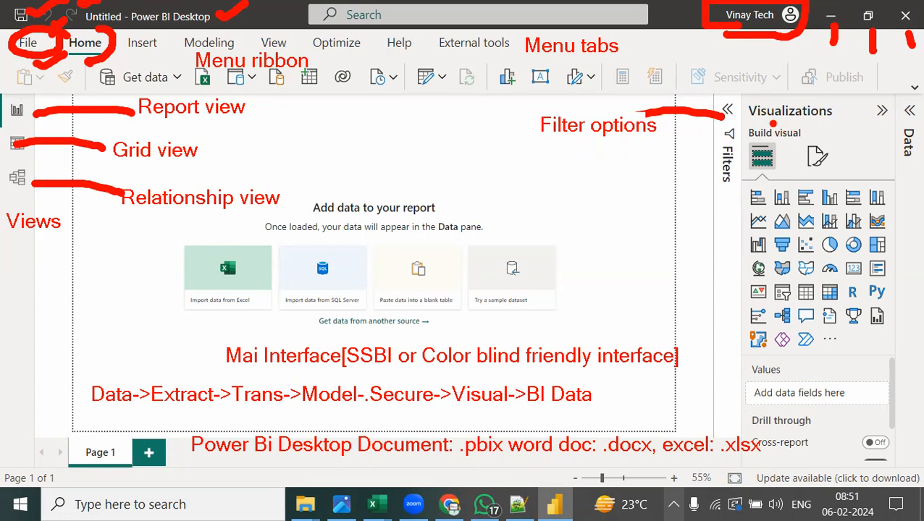
Add a "Pane" label next to Filters and another one beneath the Visualizations heading
type("t")
type("Pane")
key("Escape")
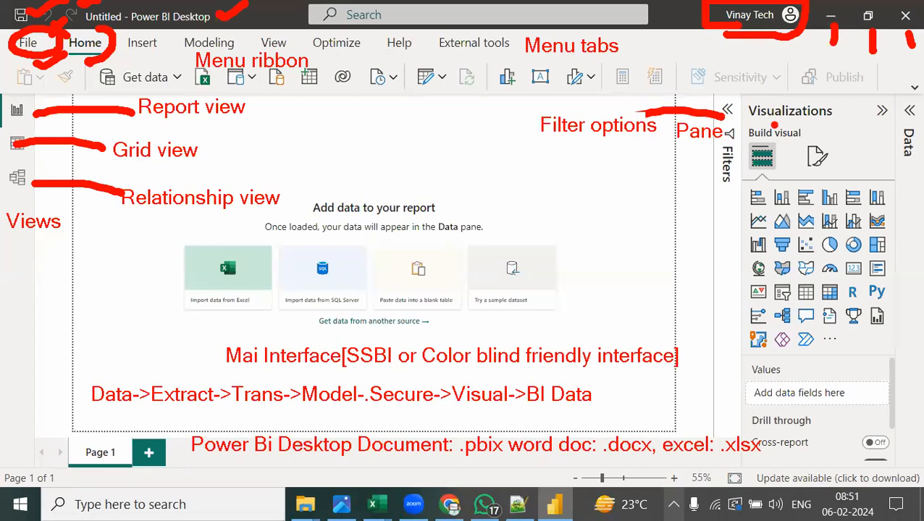
type("t")
type("Pane")
key("Escape")
Bracket the gallery of visuals, extend a line from it onto the canvas, and label it "Visuals"
left_click_drag(740, 180, 737, 337)
left_click_drag(736, 254, 641, 248)
type("t")
type("Visuals")
key("Escape")
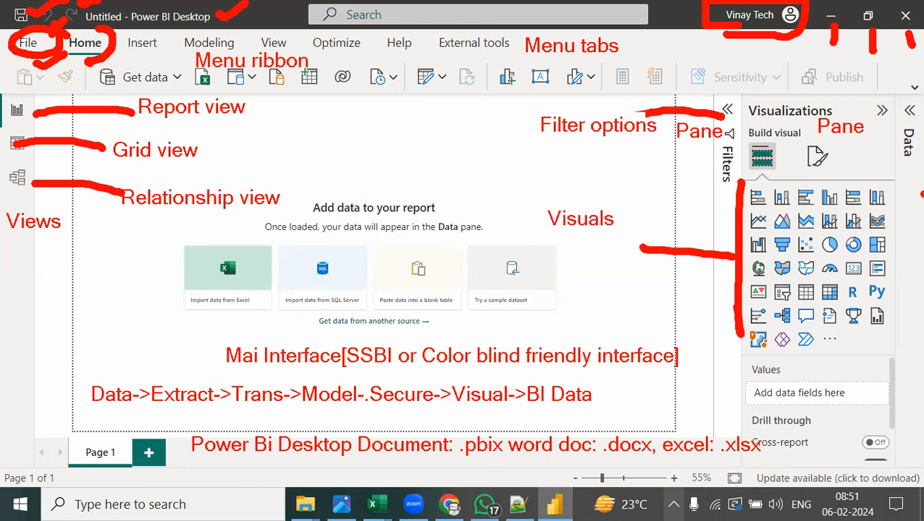
Draw a line from the collapsed Data pane and label it "Pane", with "Datase" and "Seman" on the lines beneath
left_click_drag(909, 139, 882, 158)
type("t")
type("Pane")
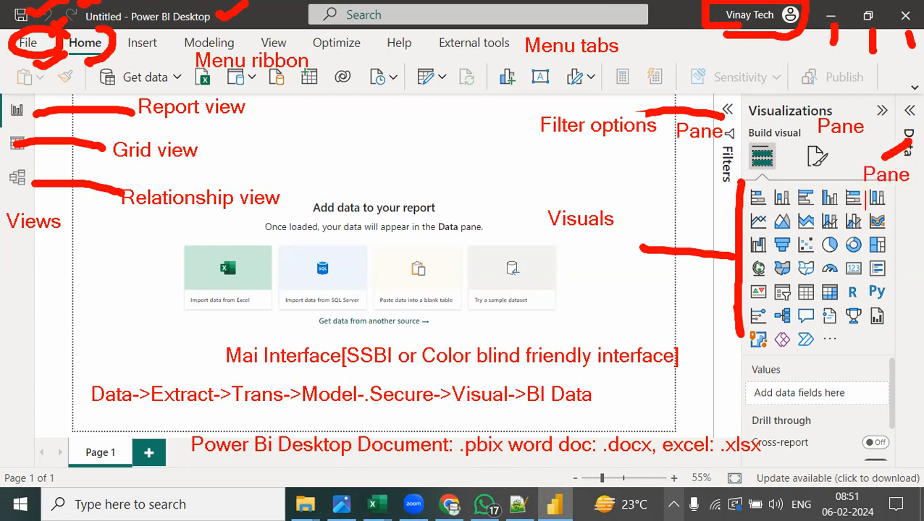
type("Datase")
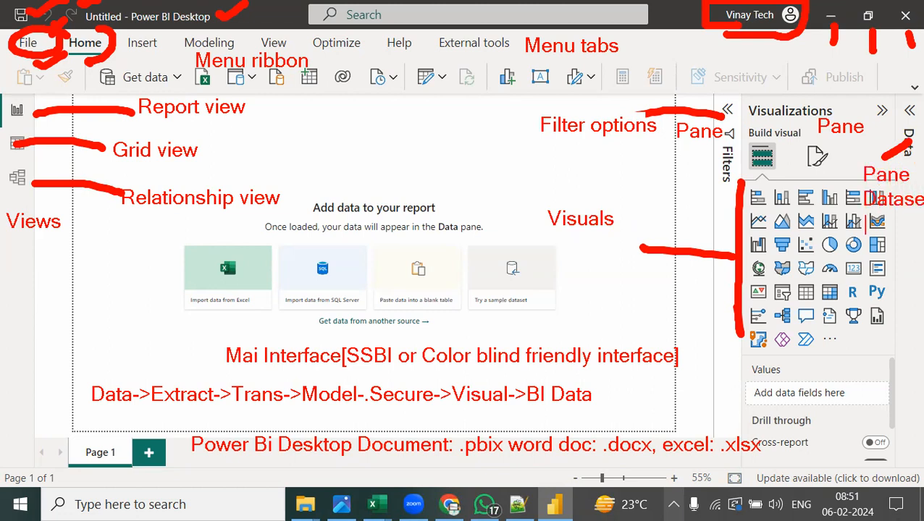
type("tsea")
key("BackSpace")
type("man")
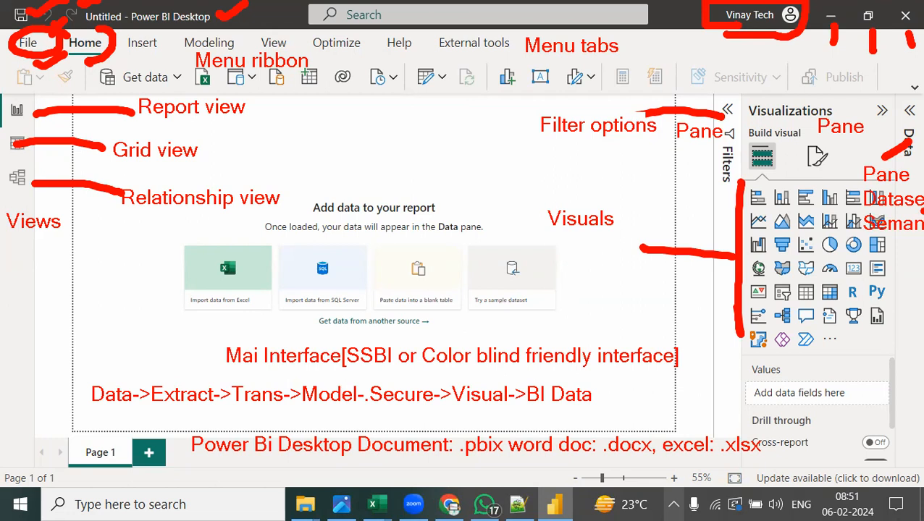
Draw red arrows from the panes and the ribbon toward the report area and handwrite "Canvas" across it
mouse_move(786, 138)
left_mouse_down()
mouse_move(783, 129)
mouse_move(565, 81)
mouse_move(418, 128)
mouse_move(467, 190)
left_mouse_up()
left_click(419, 114)
mouse_move(719, 171)
left_mouse_down()
mouse_move(513, 187)
mouse_move(516, 179)
left_mouse_up()
left_click_drag(509, 174, 579, 214)
mouse_move(912, 274)
left_mouse_down()
mouse_move(730, 233)
mouse_move(597, 234)
left_mouse_up()
left_click_drag(607, 218, 644, 273)
mouse_move(132, 68)
left_mouse_down()
mouse_move(319, 132)
mouse_move(340, 130)
left_mouse_up()
mouse_move(371, 64)
left_mouse_down()
mouse_move(372, 129)
mouse_move(397, 112)
left_mouse_up()
left_click_drag(449, 45, 443, 110)
mouse_move(234, 228)
left_mouse_down()
mouse_move(192, 303)
mouse_move(236, 292)
mouse_move(351, 304)
mouse_move(397, 268)
mouse_move(434, 304)
mouse_move(427, 308)
left_mouse_up()
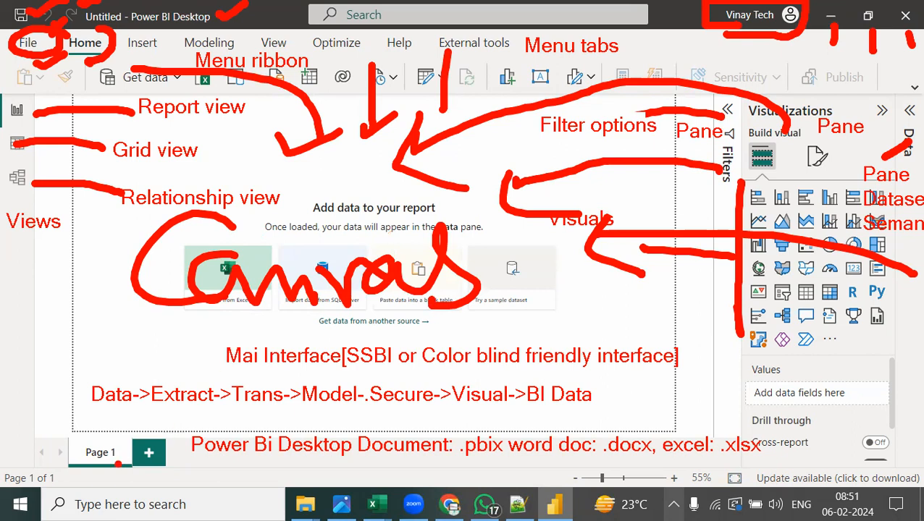
Circle the Page 1 tab and the new page button, and add red check marks and strokes around them
mouse_move(177, 426)
left_mouse_down()
mouse_move(90, 415)
mouse_move(67, 471)
mouse_move(186, 469)
mouse_move(165, 416)
left_mouse_up()
left_click(111, 460)
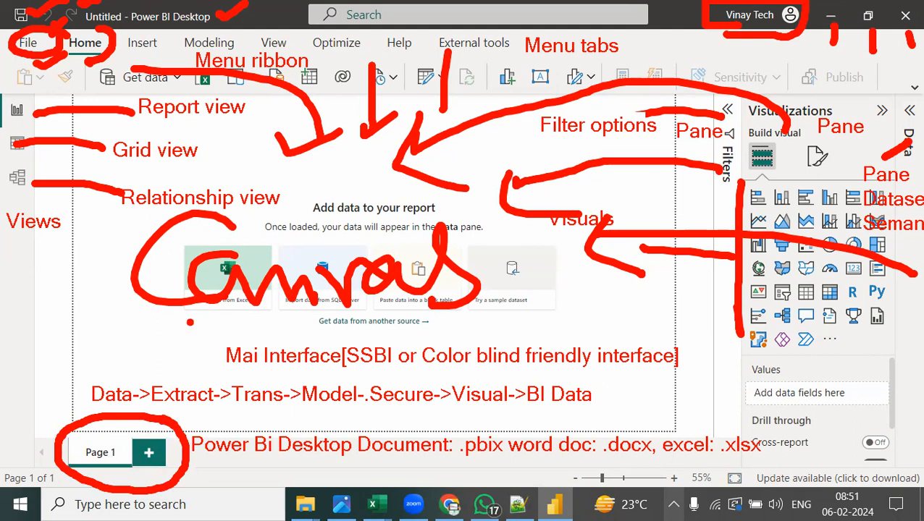
mouse_move(166, 448)
left_mouse_down()
mouse_move(190, 447)
mouse_move(222, 474)
mouse_move(284, 460)
left_mouse_up()
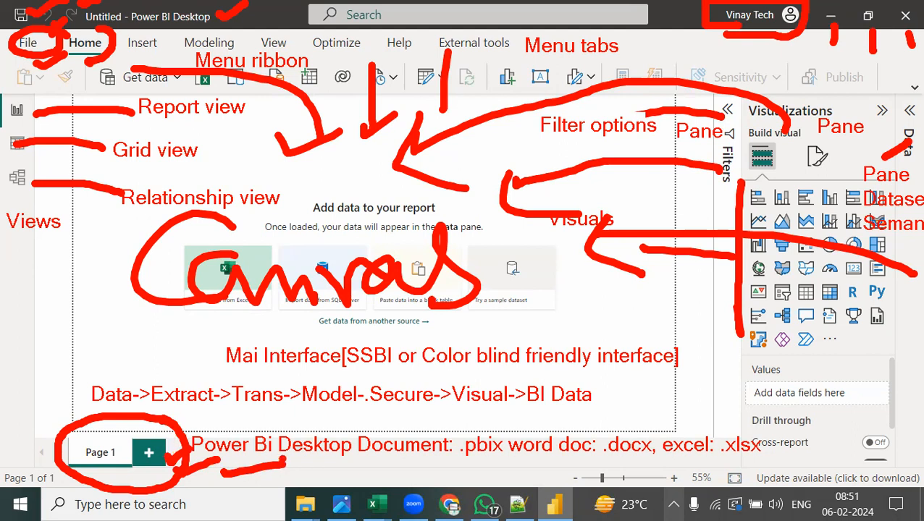
mouse_move(90, 437)
left_mouse_down()
mouse_move(141, 419)
mouse_move(223, 416)
mouse_move(230, 446)
mouse_move(279, 427)
left_mouse_up()
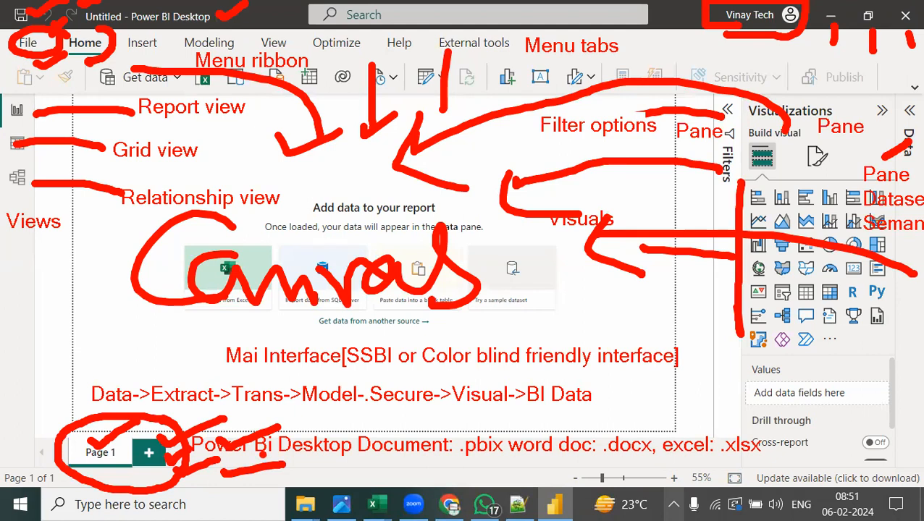
Circle the zoom controls in the status bar and draw arrows pointing to them
mouse_move(776, 468)
left_mouse_down()
mouse_move(594, 462)
mouse_move(746, 501)
mouse_move(811, 480)
left_mouse_up()
mouse_move(918, 290)
left_mouse_down()
mouse_move(906, 335)
mouse_move(721, 433)
mouse_move(725, 453)
mouse_move(777, 449)
left_mouse_up()
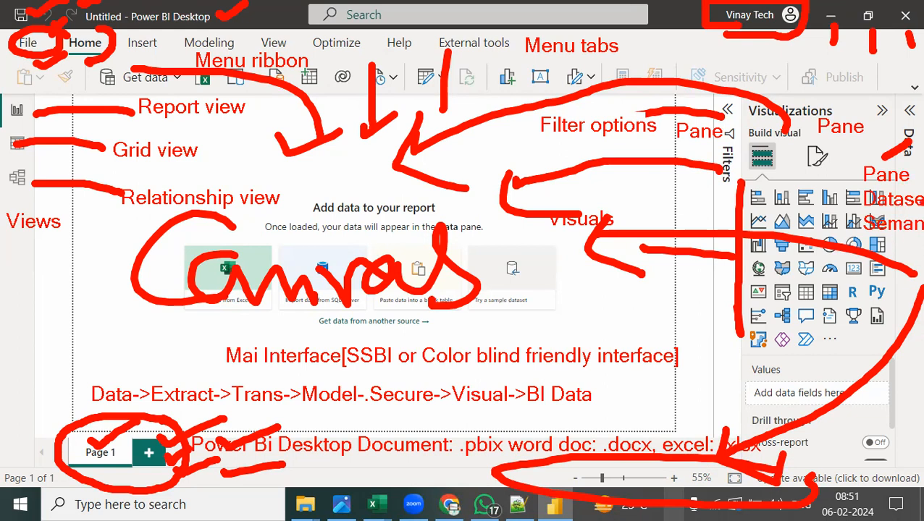
mouse_move(641, 479)
left_mouse_down()
mouse_move(685, 483)
mouse_move(697, 468)
mouse_move(727, 484)
mouse_move(753, 435)
mouse_move(801, 481)
left_mouse_up()
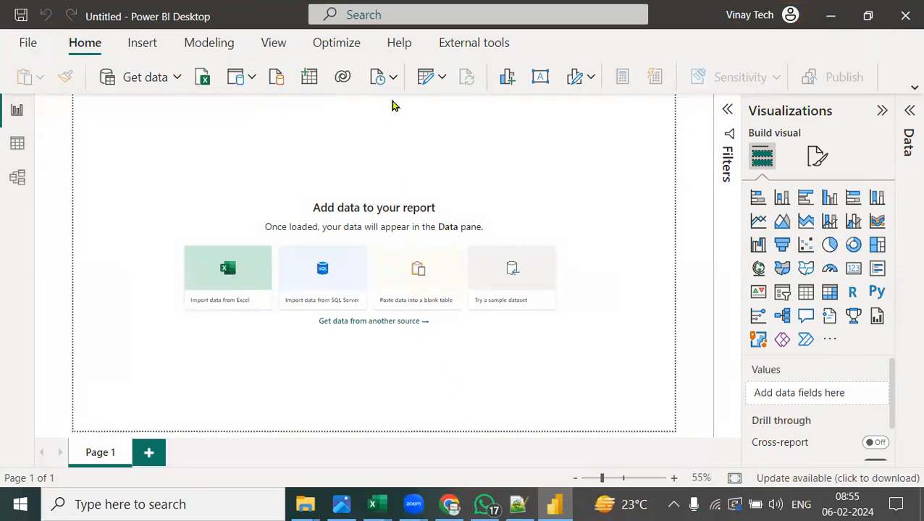
Check the Self Service BI image, and back in Power BI Desktop number Get data, Transform data, model view, Modeling and the canvas 1 to 5
left_click(341, 505)
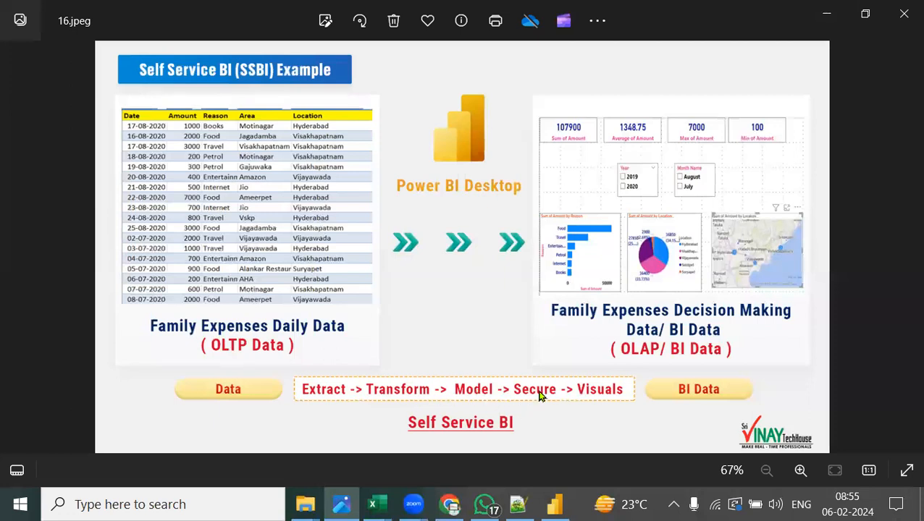
left_click(554, 504)
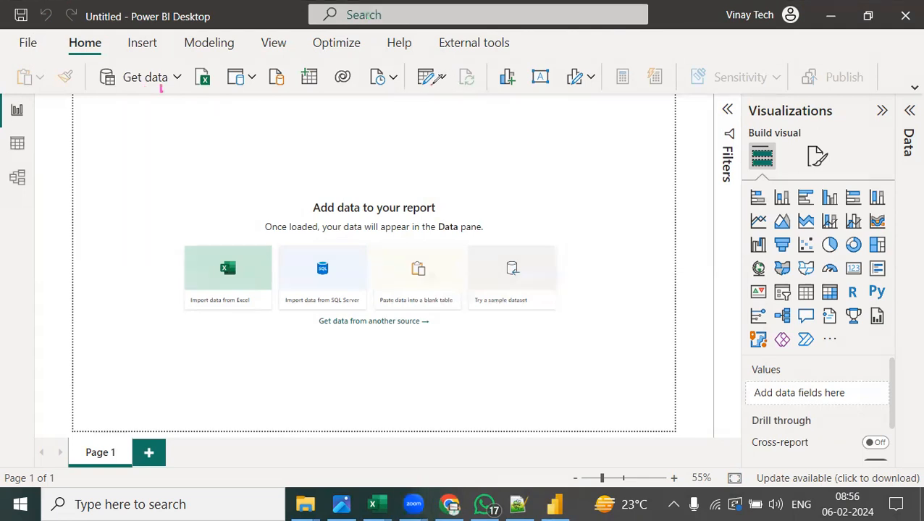
left_click_drag(434, 79, 450, 85)
left_click_drag(20, 187, 22, 195)
left_click_drag(209, 49, 215, 64)
mouse_move(355, 404)
left_mouse_down()
mouse_move(361, 418)
mouse_move(364, 399)
mouse_move(358, 418)
left_mouse_up()
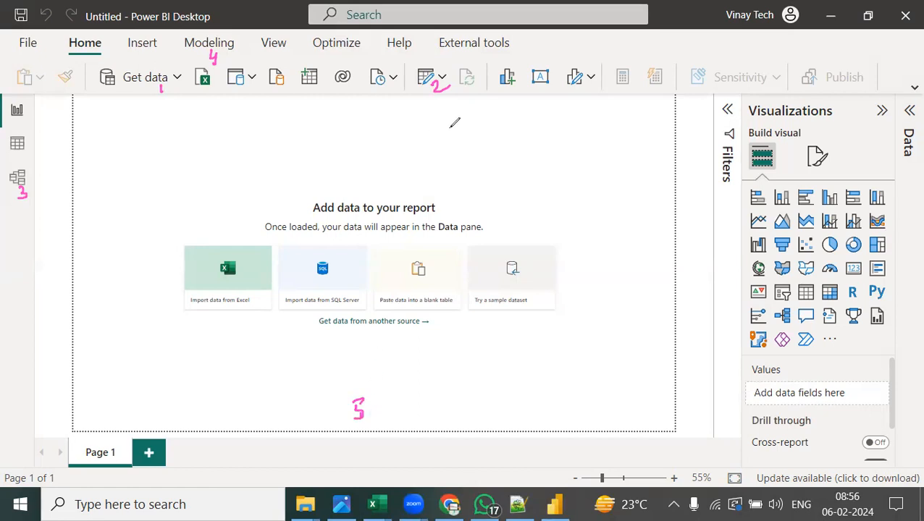
Circle the handwritten numbers 1, 2 and 5, and put a cross beside 3 and 4
mouse_move(163, 77)
left_mouse_down()
mouse_move(155, 99)
mouse_move(169, 79)
left_mouse_up()
mouse_move(461, 77)
left_mouse_down()
mouse_move(429, 73)
mouse_move(461, 91)
mouse_move(449, 71)
left_mouse_up()
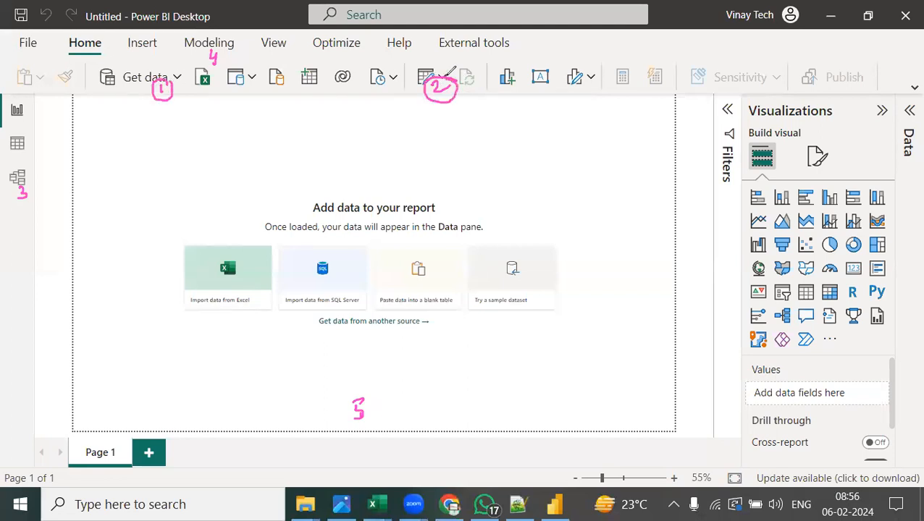
mouse_move(36, 186)
left_mouse_down()
mouse_move(34, 179)
mouse_move(45, 185)
mouse_move(32, 185)
mouse_move(40, 193)
left_mouse_up()
mouse_move(216, 57)
left_mouse_down()
mouse_move(232, 55)
mouse_move(217, 64)
left_mouse_up()
left_click_drag(217, 48, 231, 64)
mouse_move(367, 395)
left_mouse_down()
mouse_move(349, 398)
mouse_move(371, 418)
mouse_move(364, 385)
left_mouse_up()
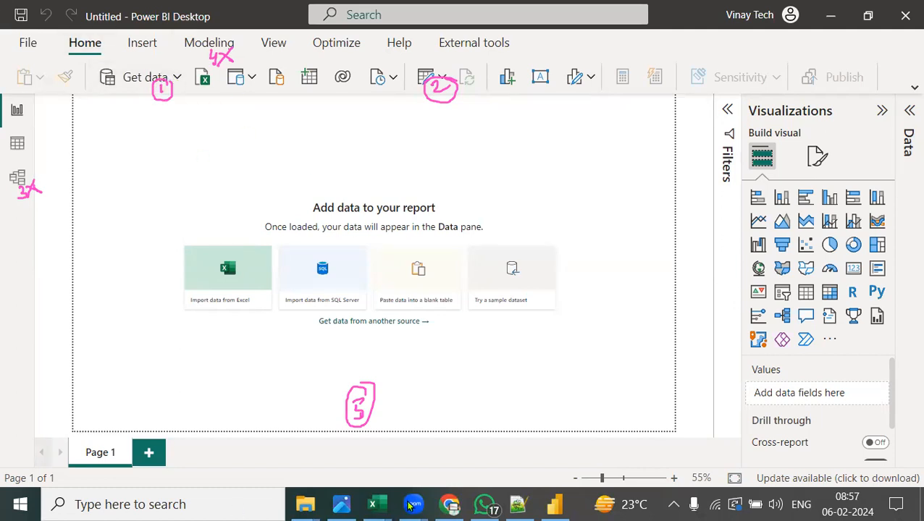
Start saving the untitled report as a new file in the Documents folder
left_click(28, 45)
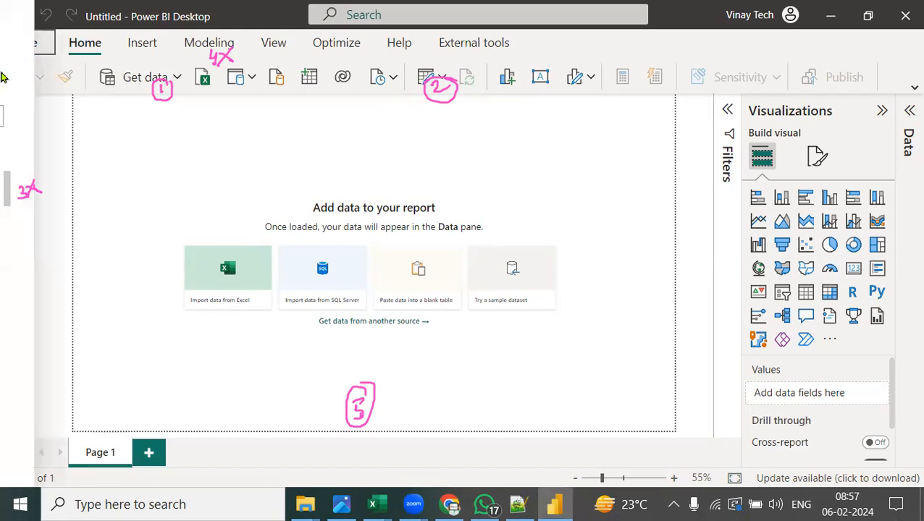
left_click(40, 136)
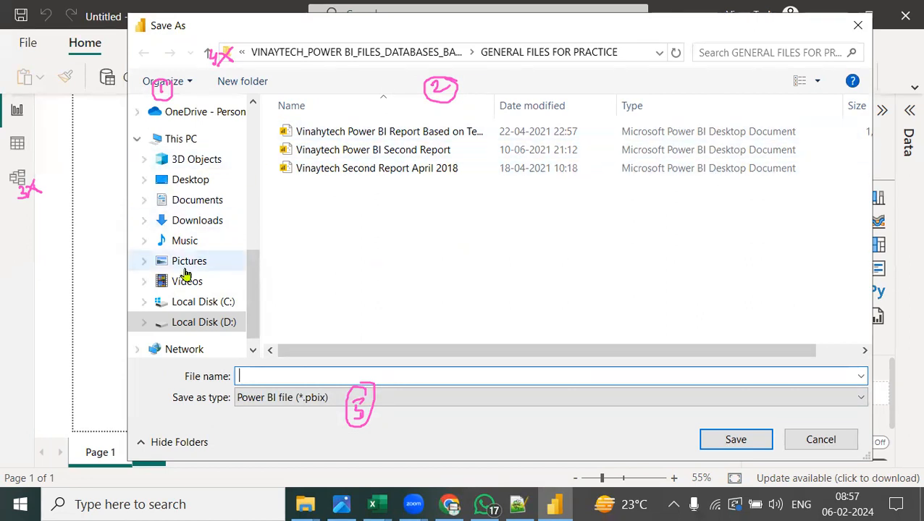
left_click(210, 206)
left_click(301, 377)
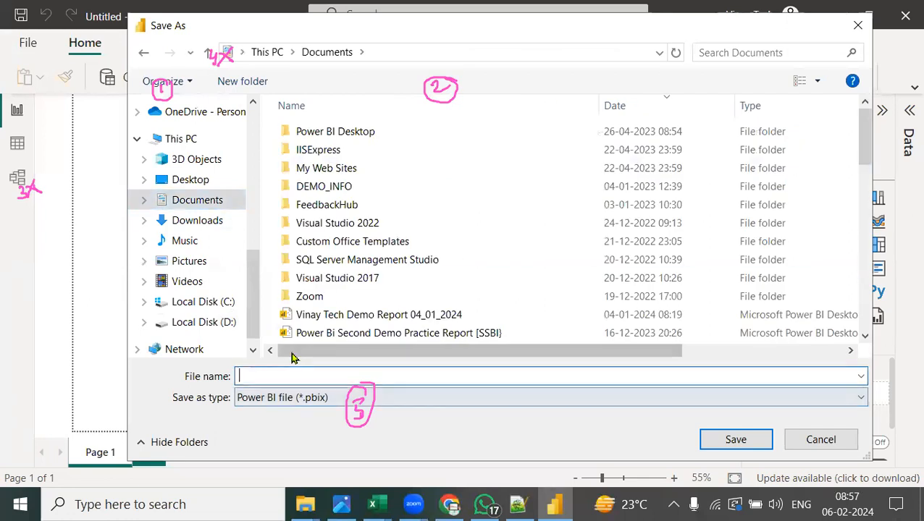
Name the Power BI file "Vinay Tech Power Bi Demo Report 06_02_2024" and save it
type("P")
key("BackSpace")
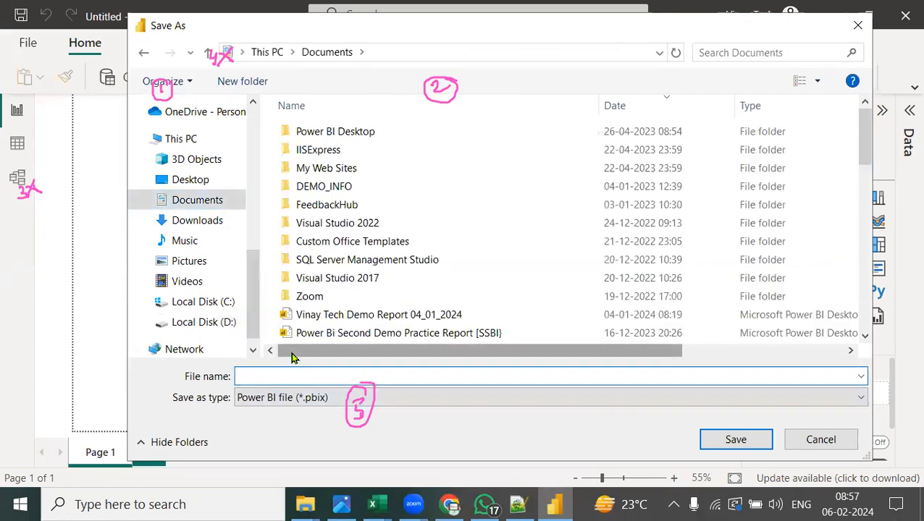
type("Vinay Tech ")
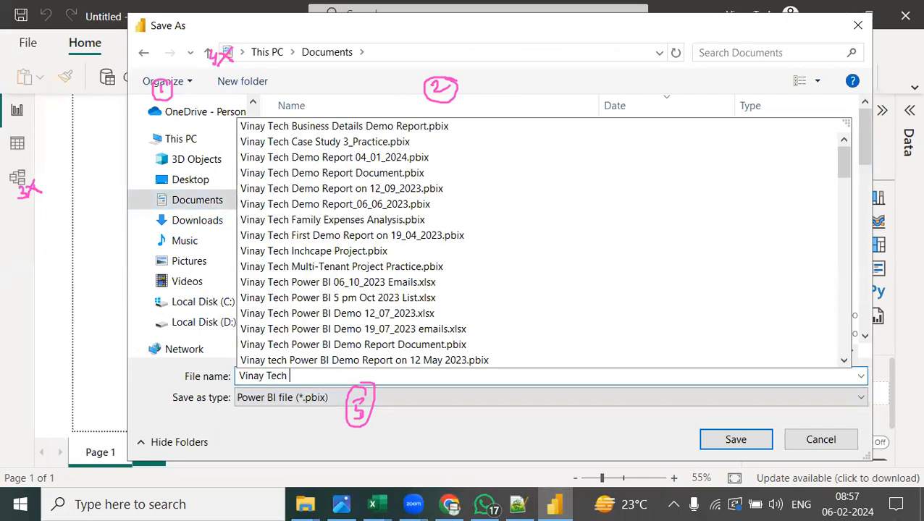
type("Power Bi Demo")
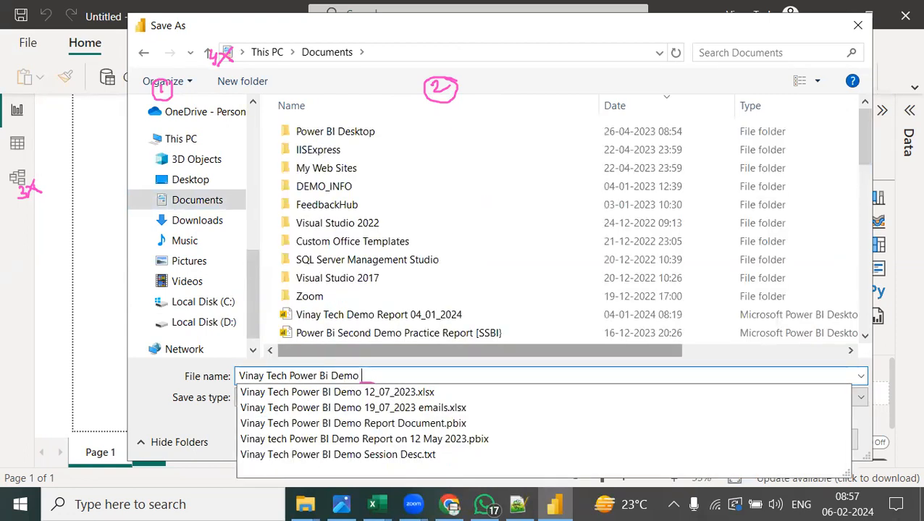
type(" Report")
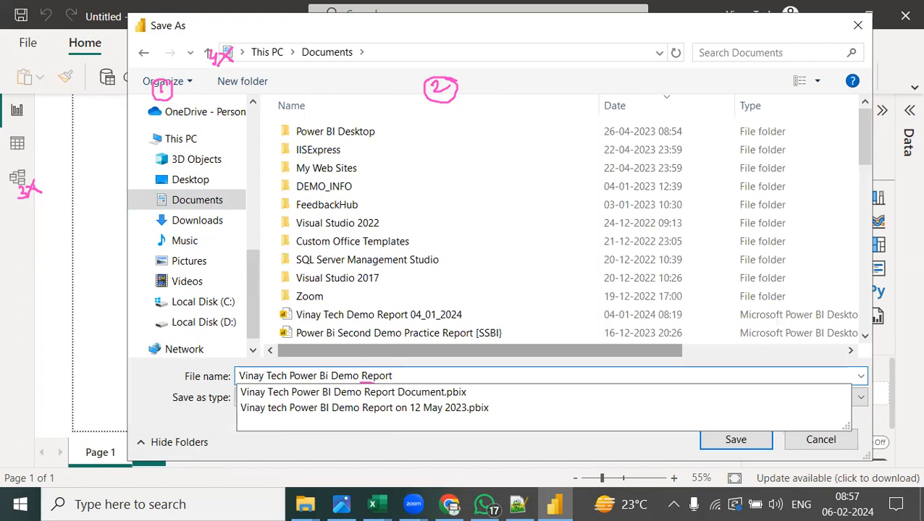
type(" 09_")
type("02")
key("BackSpace")
key("BackSpace")
key("BackSpace")
key("BackSpace")
type("6_02_2024")
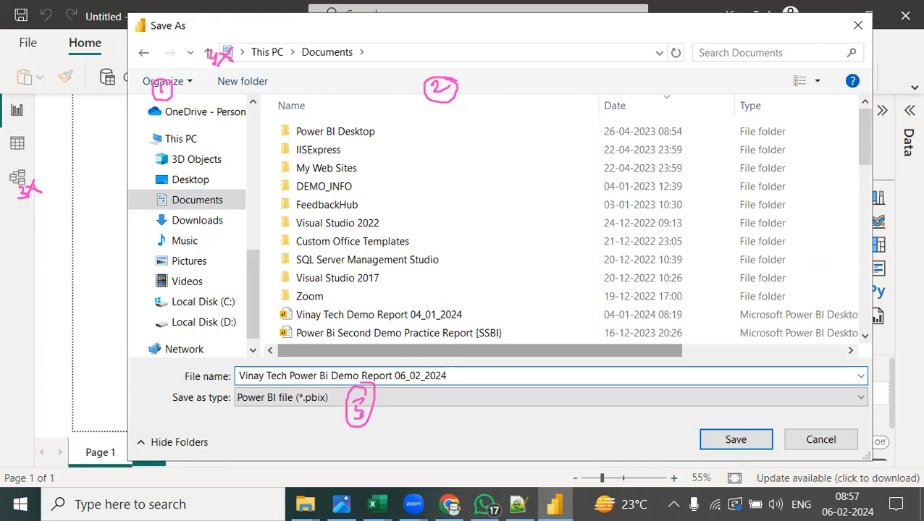
left_click(728, 437)
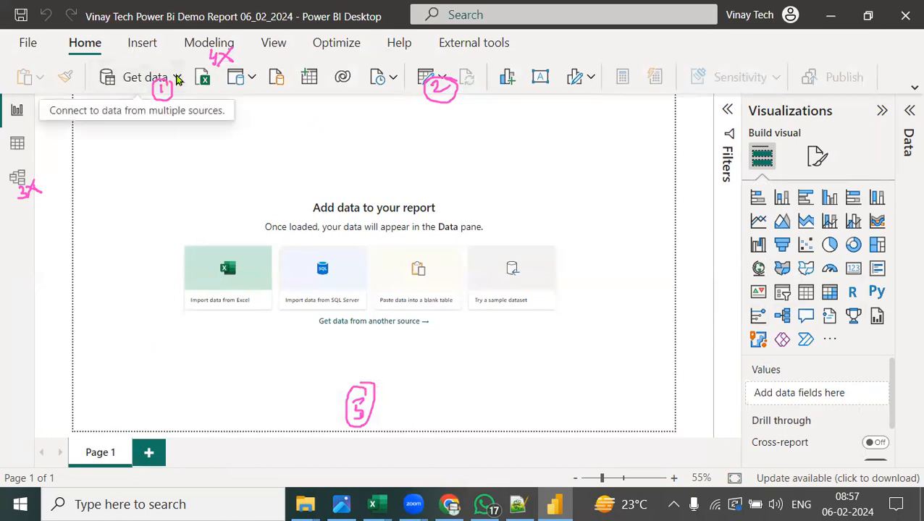
Load the Daily Expenses Data sheet from the Excel workbook Family_Expenses_Daily_Data in the Batches > 5 PM OCT folder
left_click(177, 77)
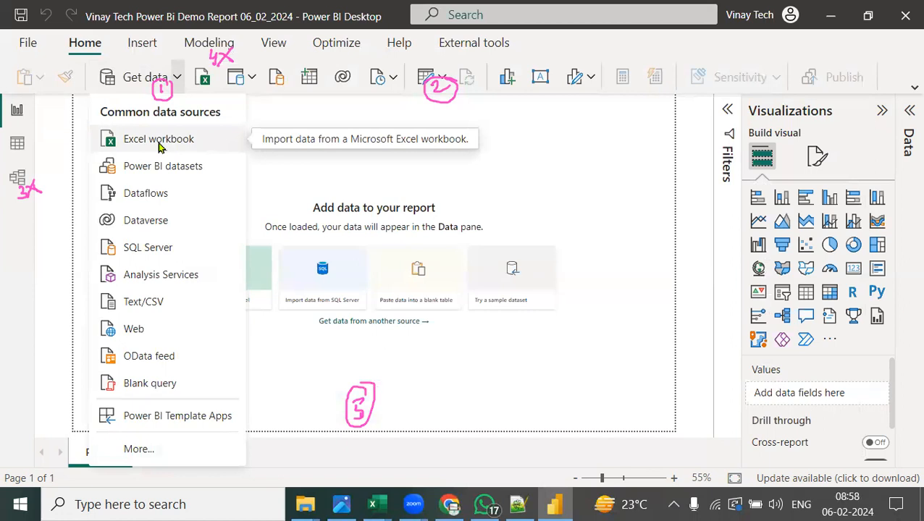
left_click(160, 142)
scroll(243, 232, "up", 1)
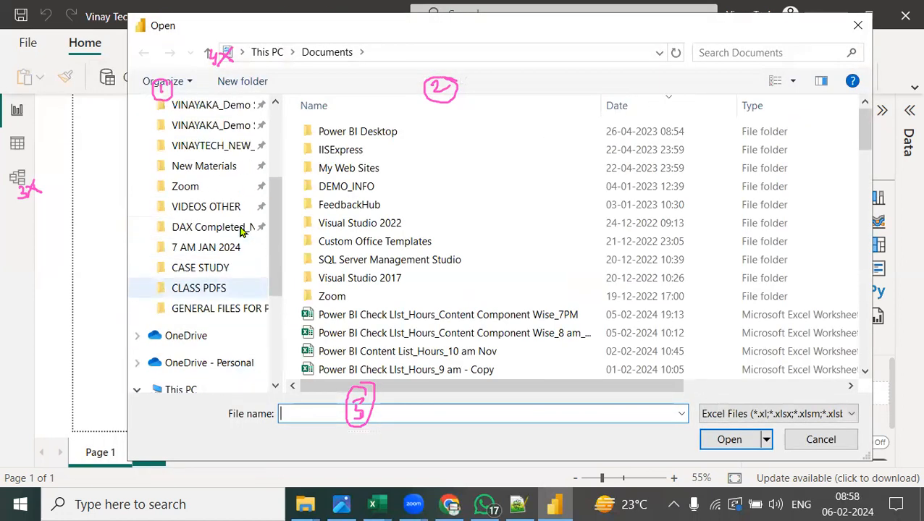
scroll(242, 231, "up", 2)
left_click(190, 186)
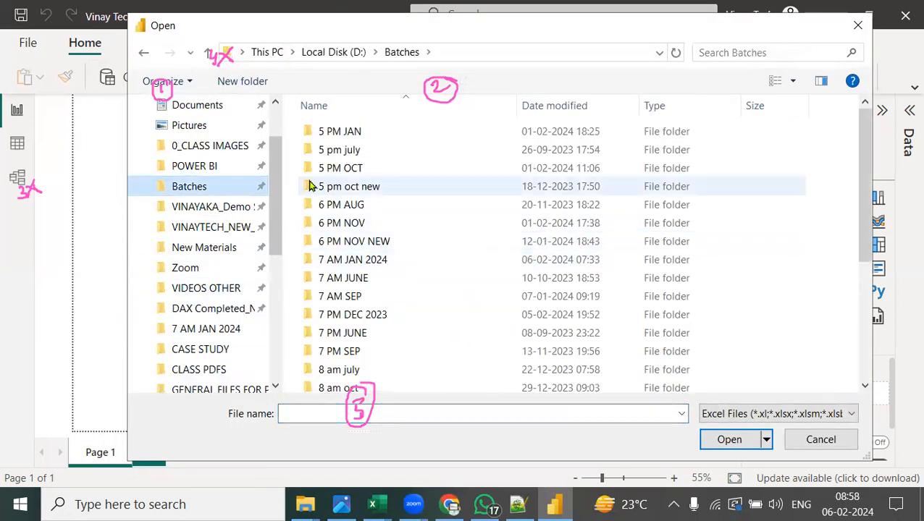
double_click(332, 168)
left_click(405, 171)
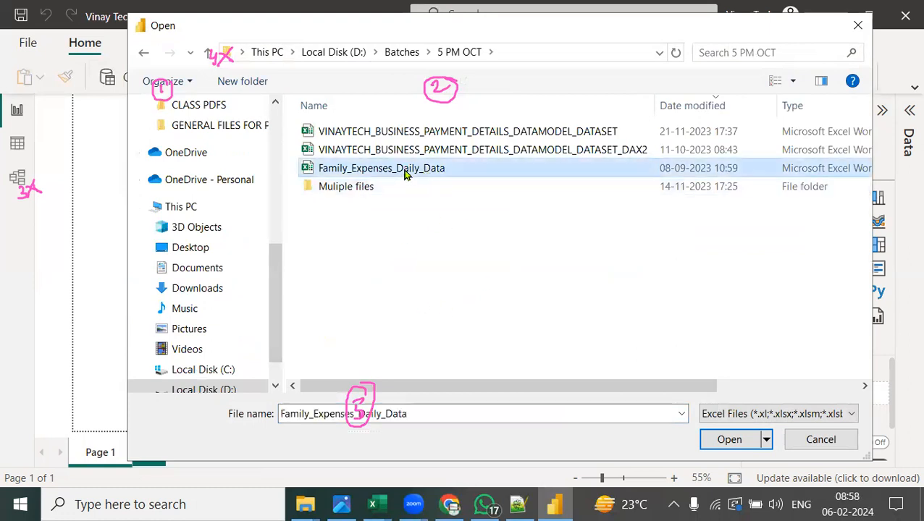
left_click(731, 441)
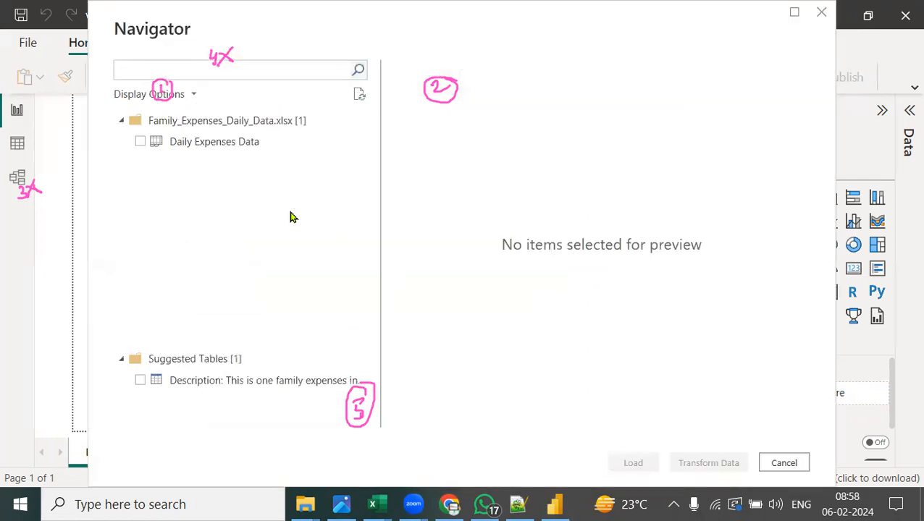
left_click(139, 143)
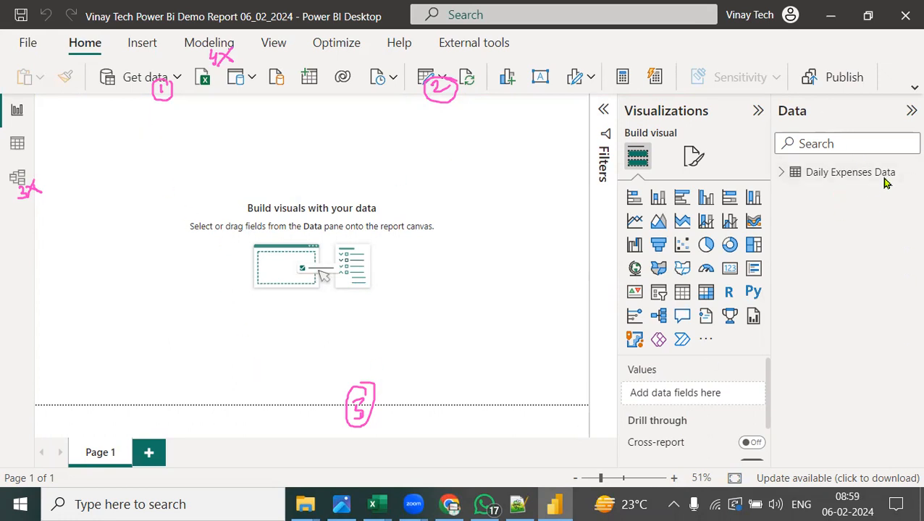
Examine the fields of Daily Expenses Data and its rows in the table view, and return to the report view
left_click(783, 175)
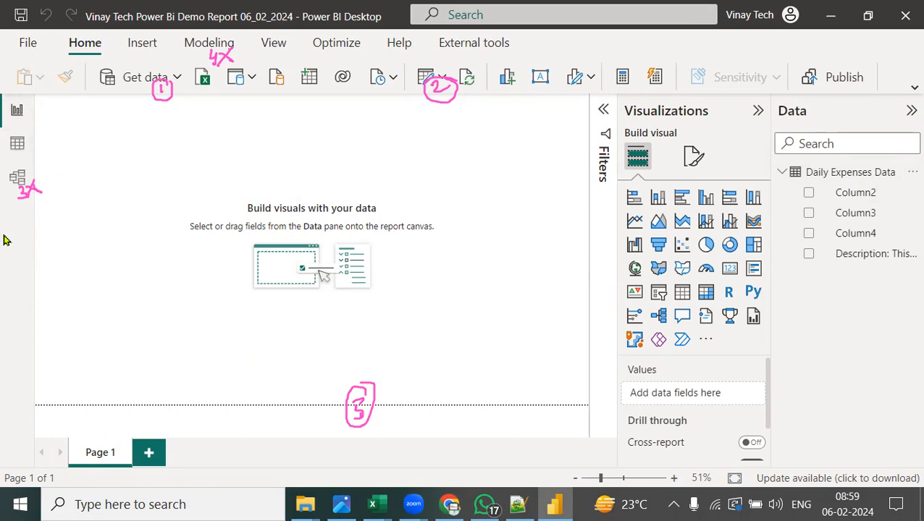
left_click(17, 149)
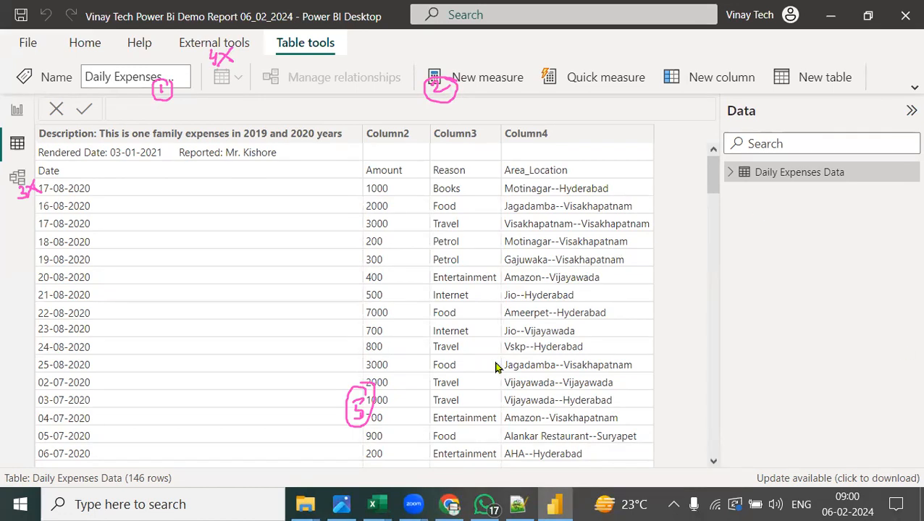
left_click(17, 113)
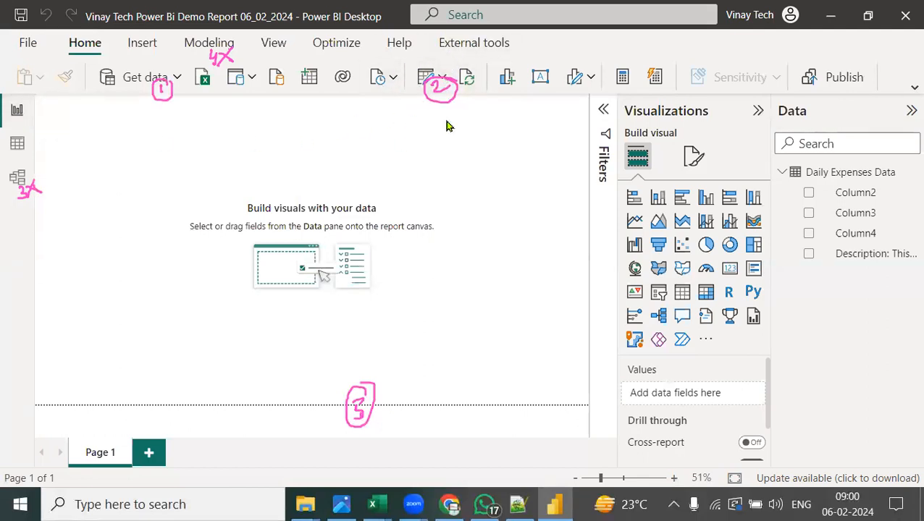
Open the imported data for transformation in Power Query Editor and restore that window to a smaller size
left_click(441, 77)
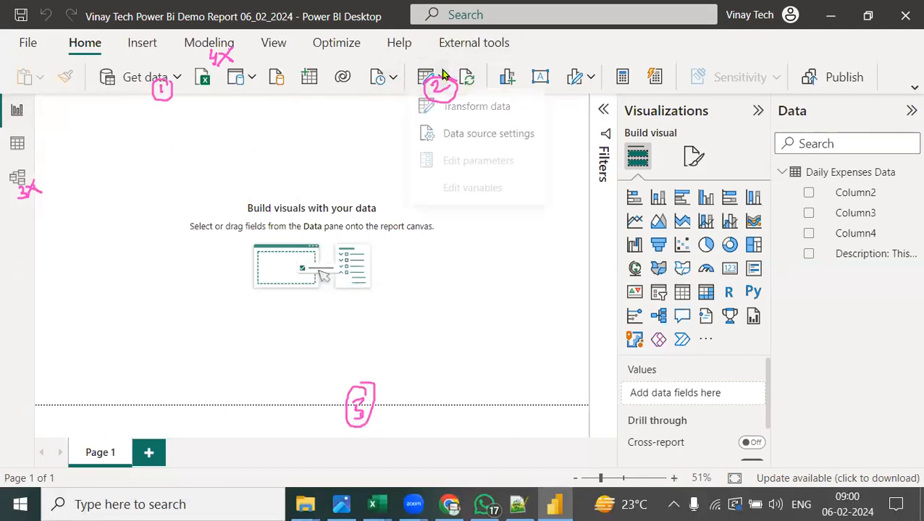
left_click(474, 112)
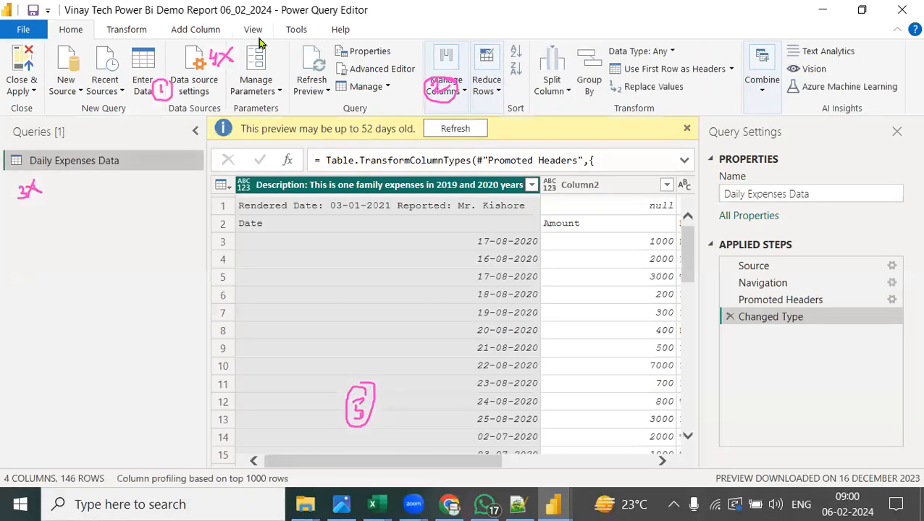
double_click(307, 11)
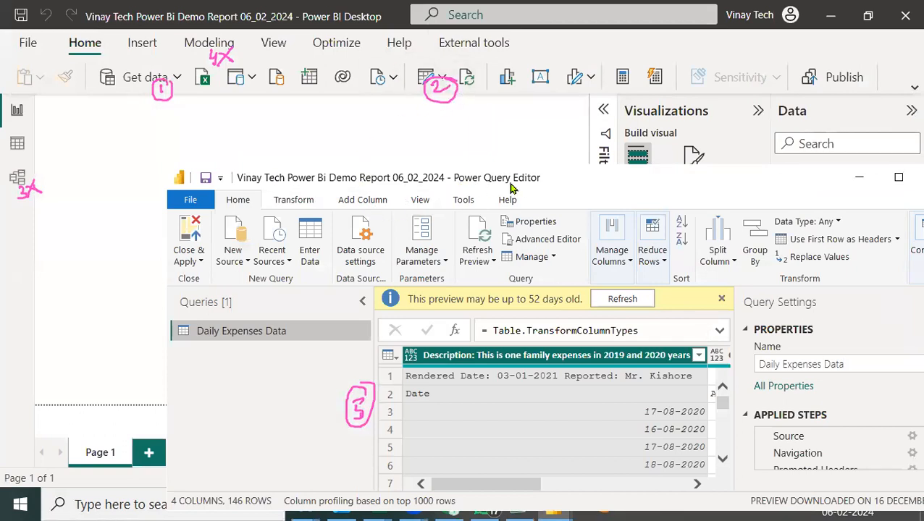
Circle the Power Query Editor title in red and write "Extract and Transform" beside it
mouse_move(558, 154)
left_mouse_down()
mouse_move(467, 149)
mouse_move(507, 197)
mouse_move(559, 173)
left_mouse_up()
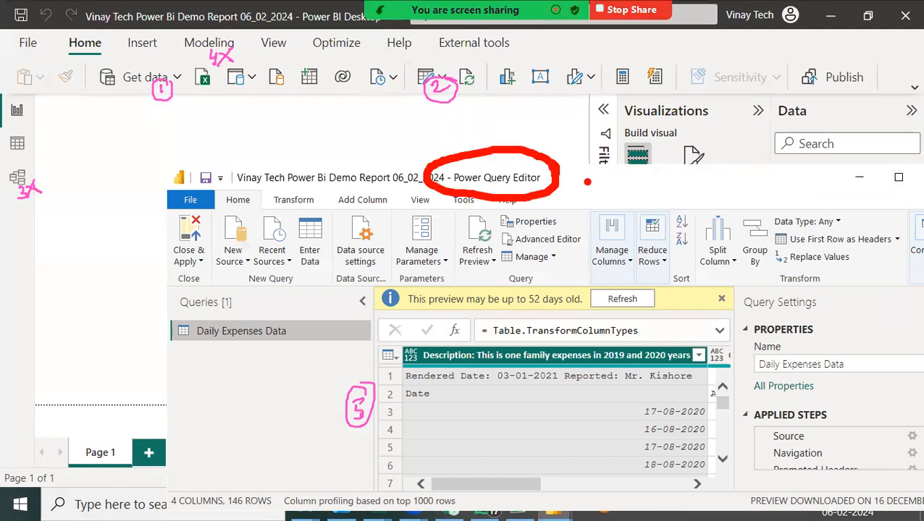
type("Extr")
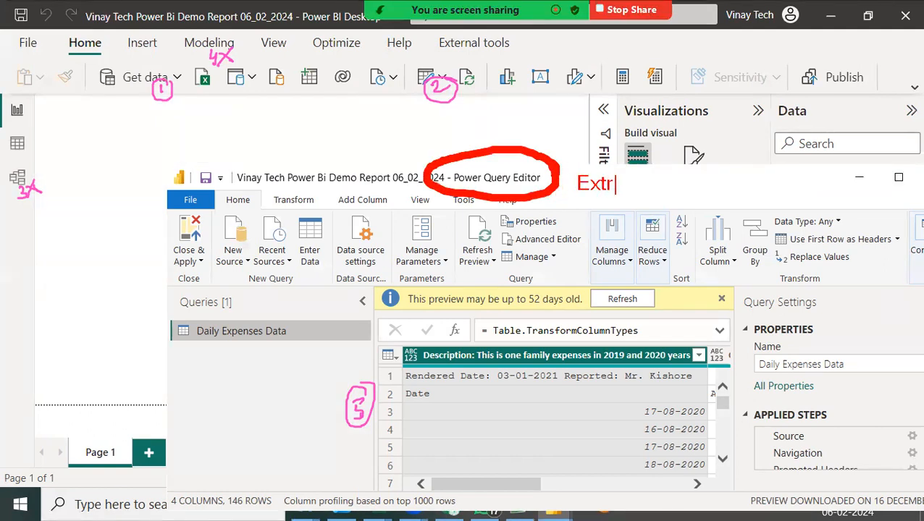
type("act amd")
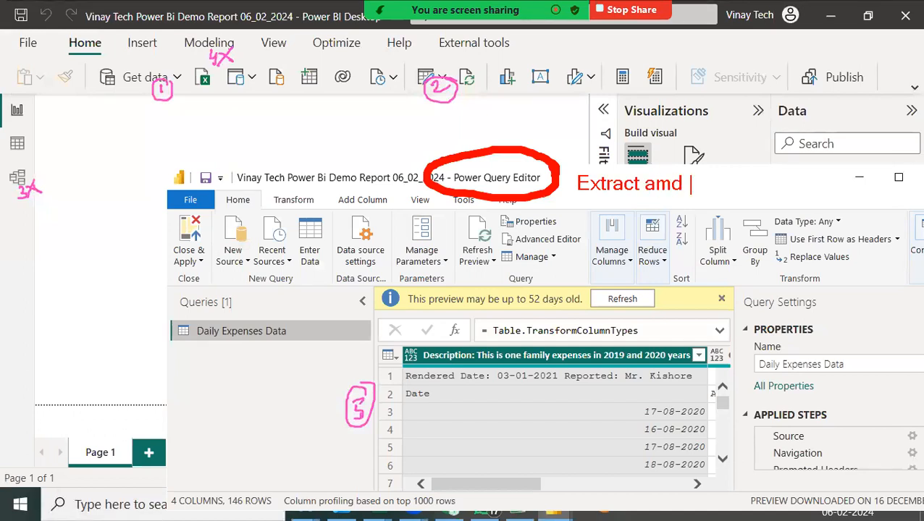
key("BackSpace")
key("BackSpace")
key("BackSpace")
type("nd Transform")
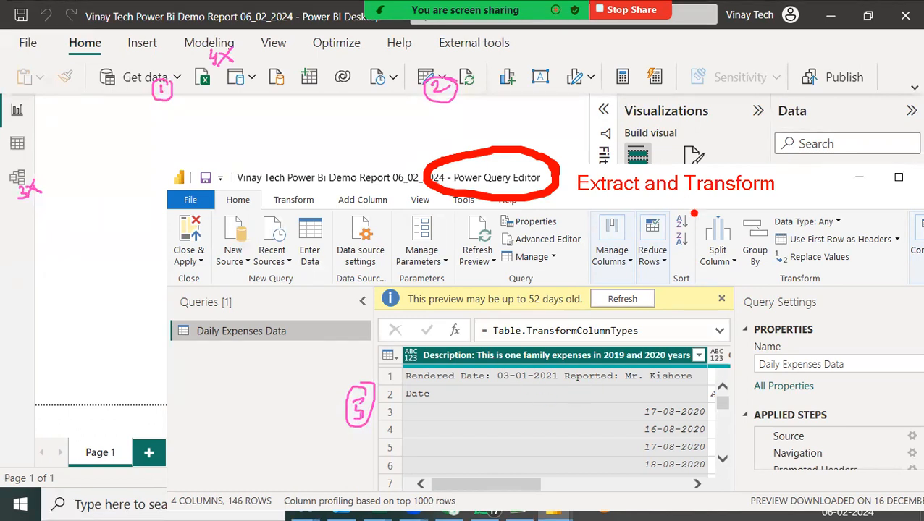
Mark the Transform note with a tick, circle File and Close & Apply, and maximize the Power Query Editor
left_click_drag(707, 201, 769, 183)
mouse_move(205, 181)
left_mouse_down()
mouse_move(155, 187)
mouse_move(222, 196)
mouse_move(214, 217)
mouse_move(140, 254)
mouse_move(229, 255)
mouse_move(217, 215)
left_mouse_up()
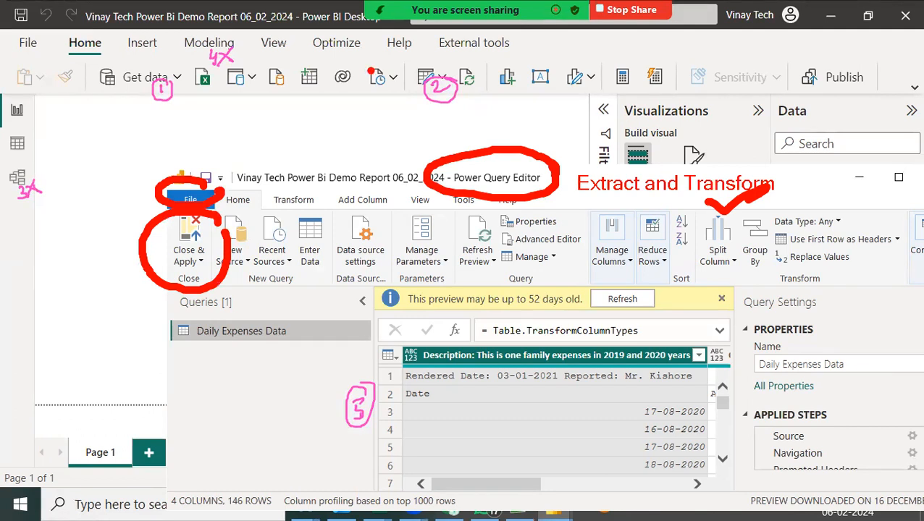
left_click(899, 177)
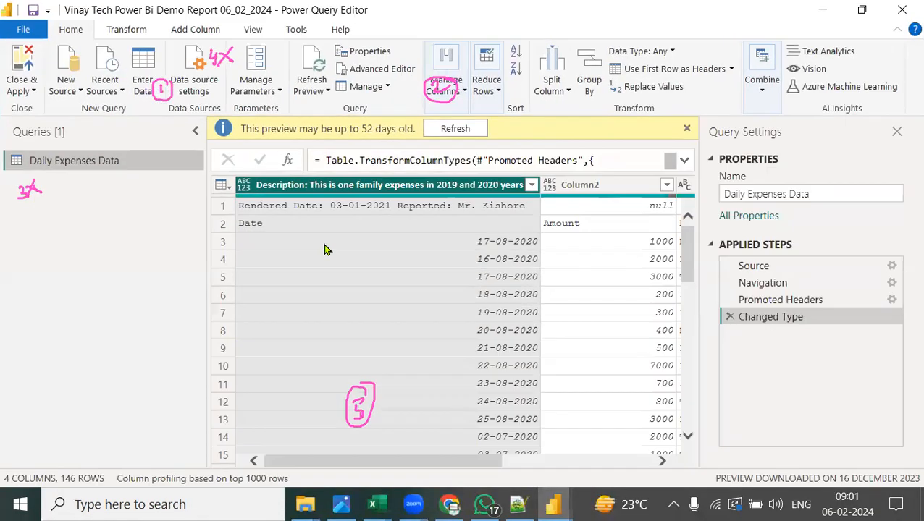
Remove the top 1 row from Daily Expenses Data and use the row beginning with Date as the column headers
left_click(687, 128)
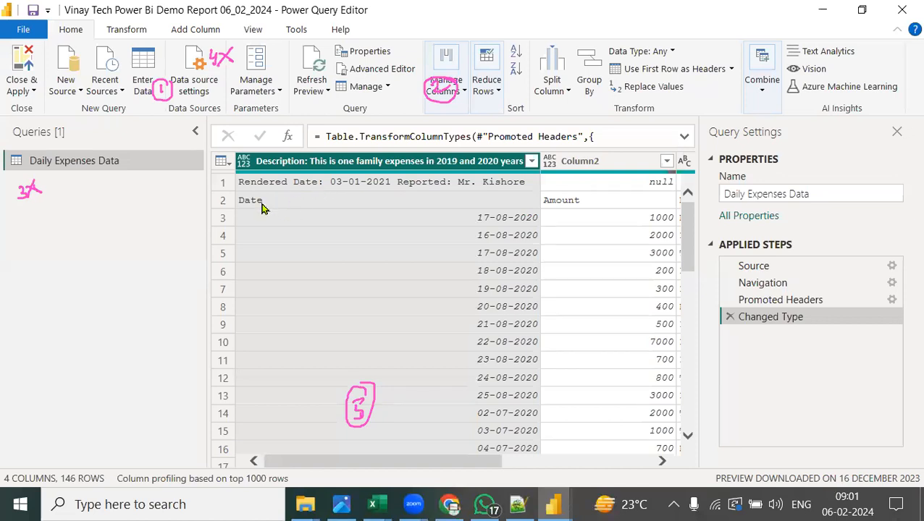
left_click(221, 162)
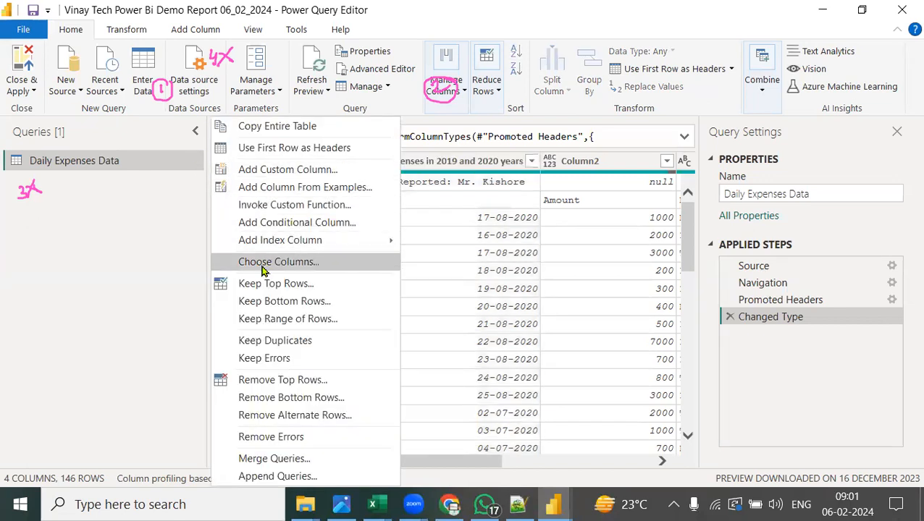
left_click(262, 386)
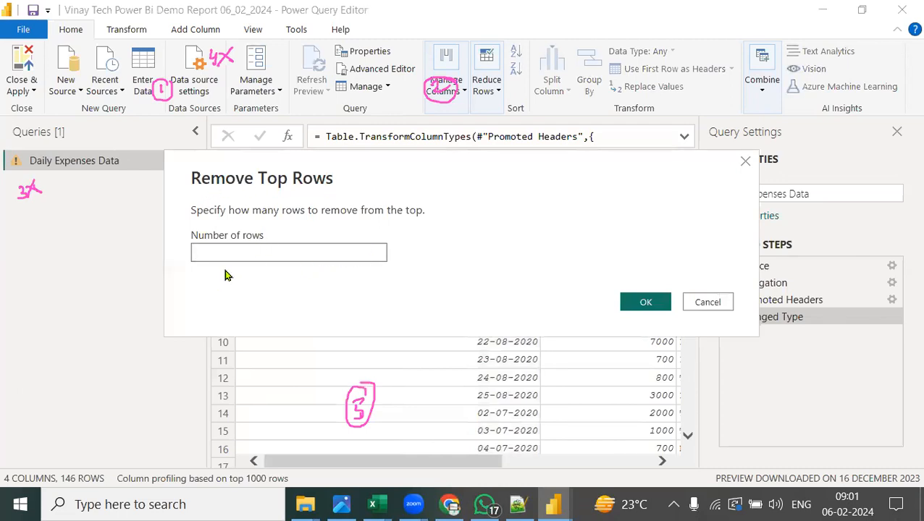
type("1")
left_click(645, 302)
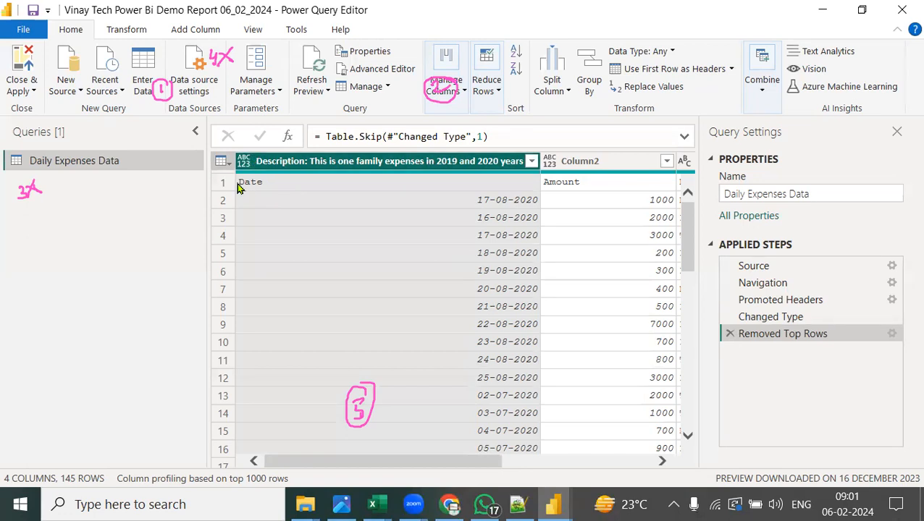
left_click(226, 166)
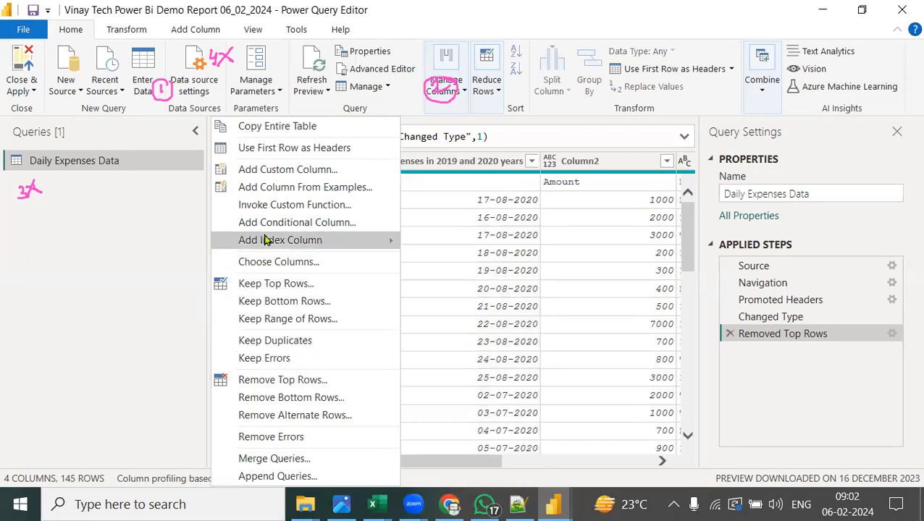
left_click(289, 150)
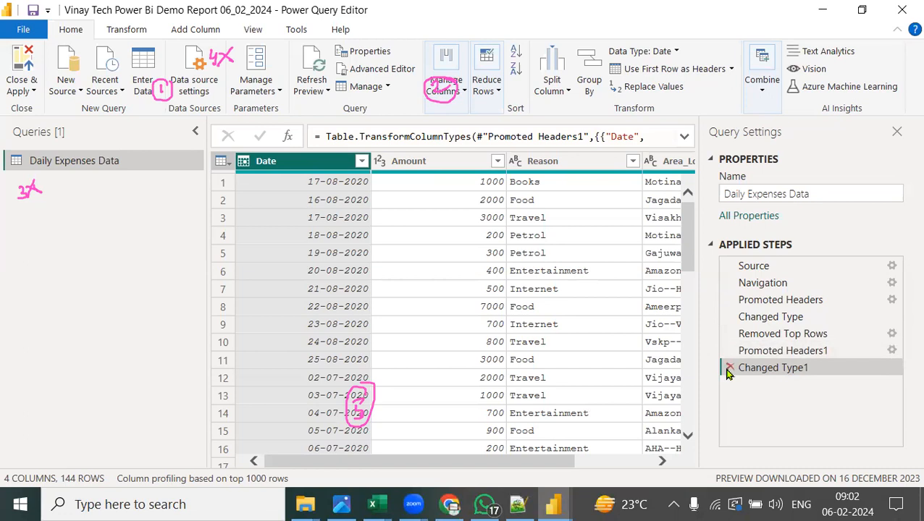
left_click_drag(449, 462, 550, 462)
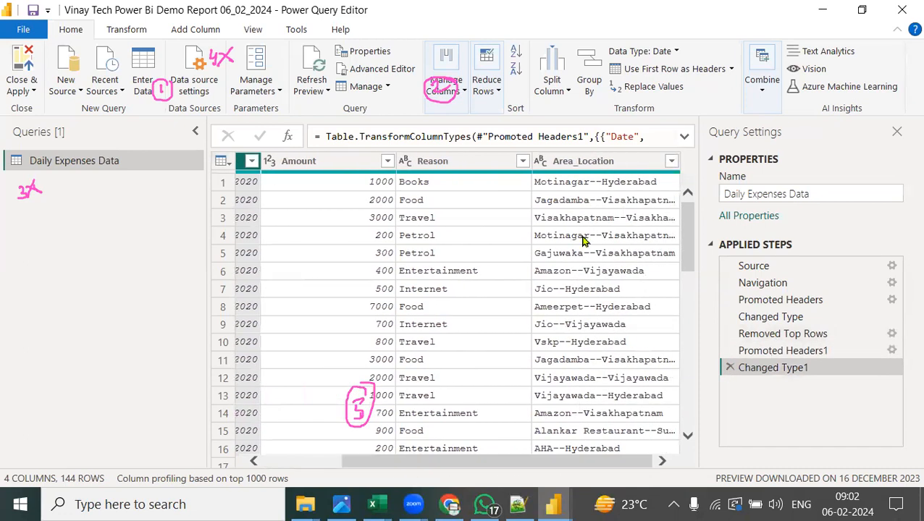
right_click(587, 166)
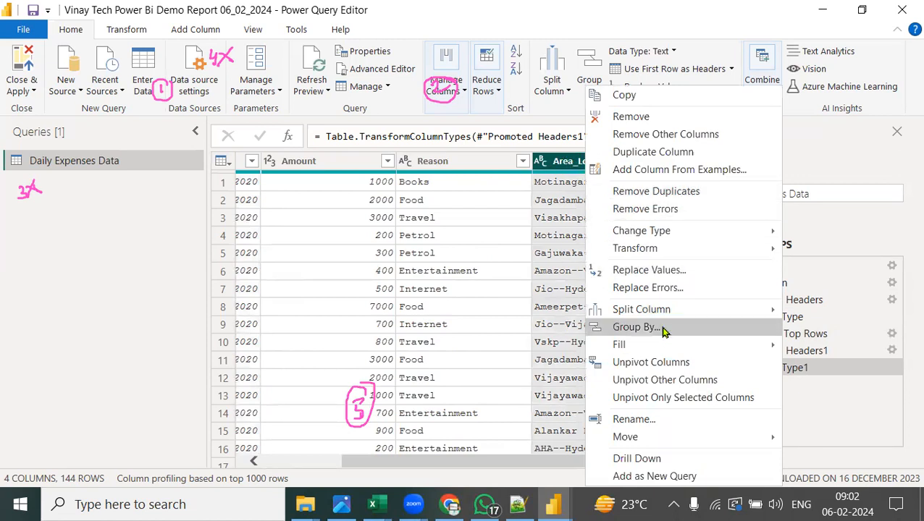
mouse_move(664, 311)
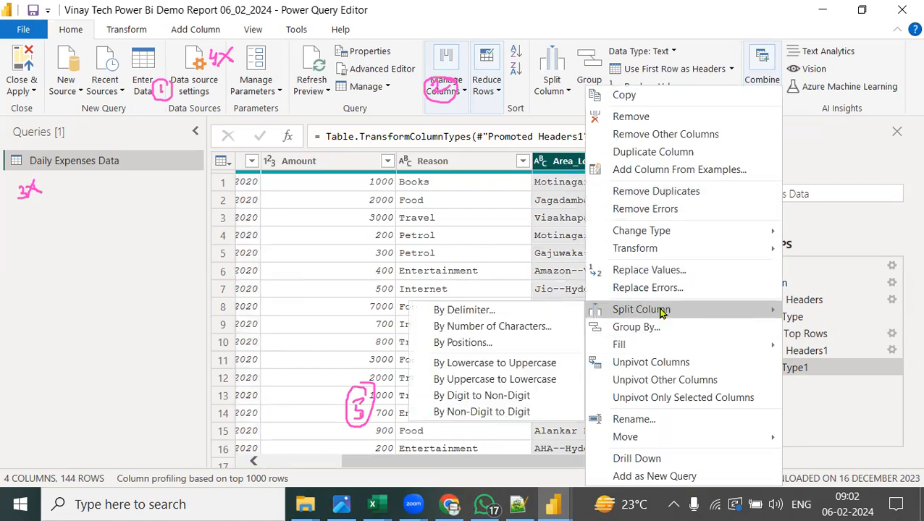
left_click(484, 317)
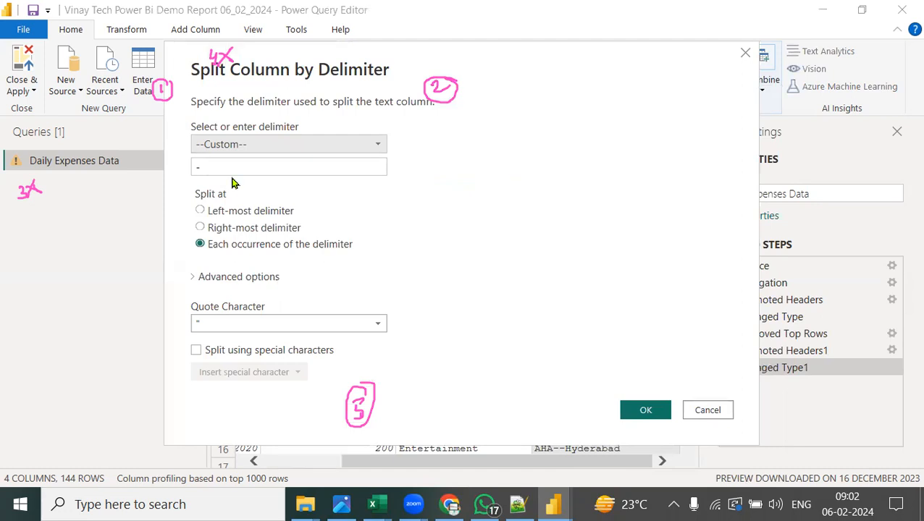
left_click(221, 165)
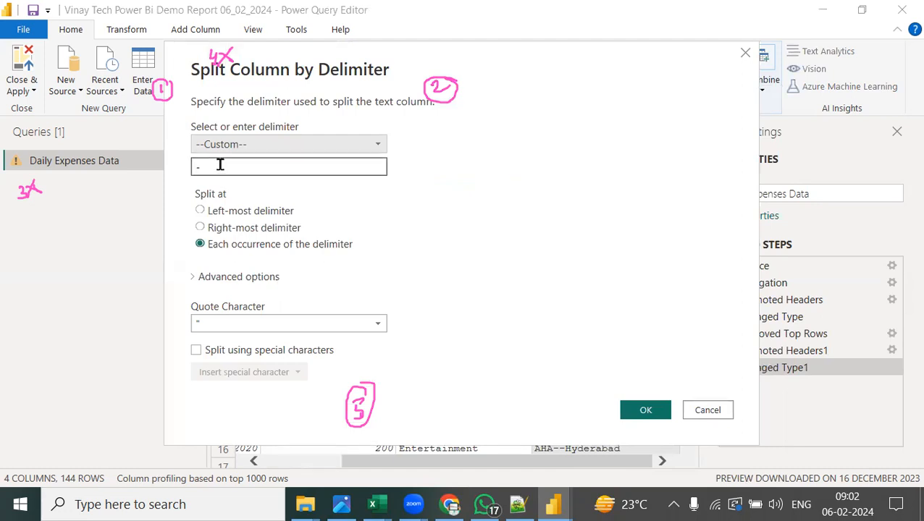
type("-")
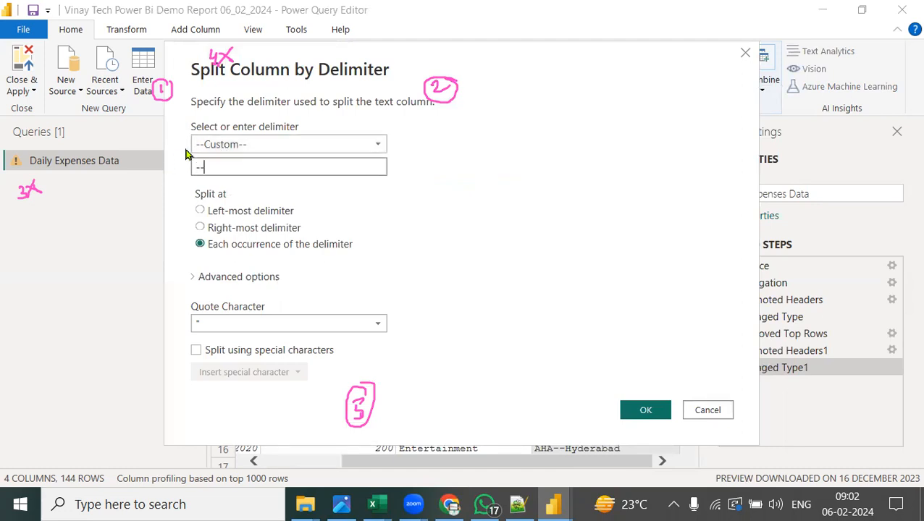
left_click(745, 53)
Split the Area_Location column by the custom delimiter "--"
right_click(601, 171)
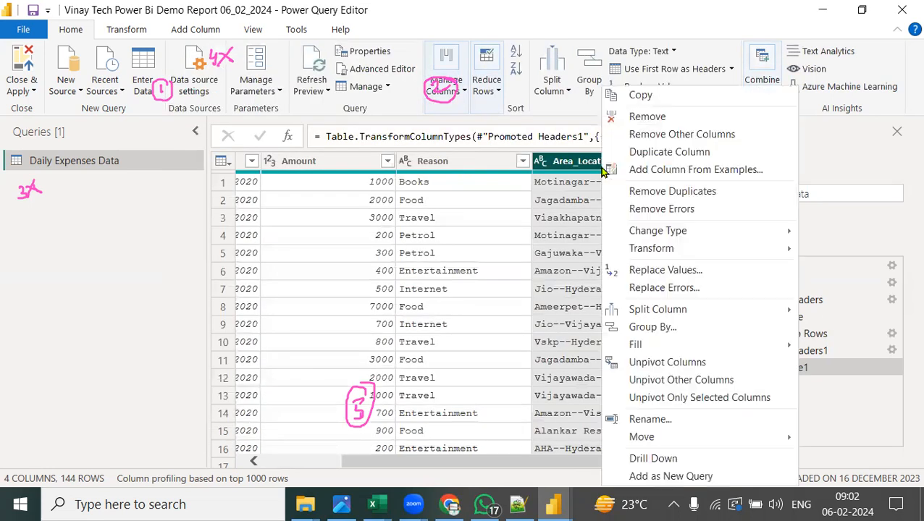
mouse_move(649, 311)
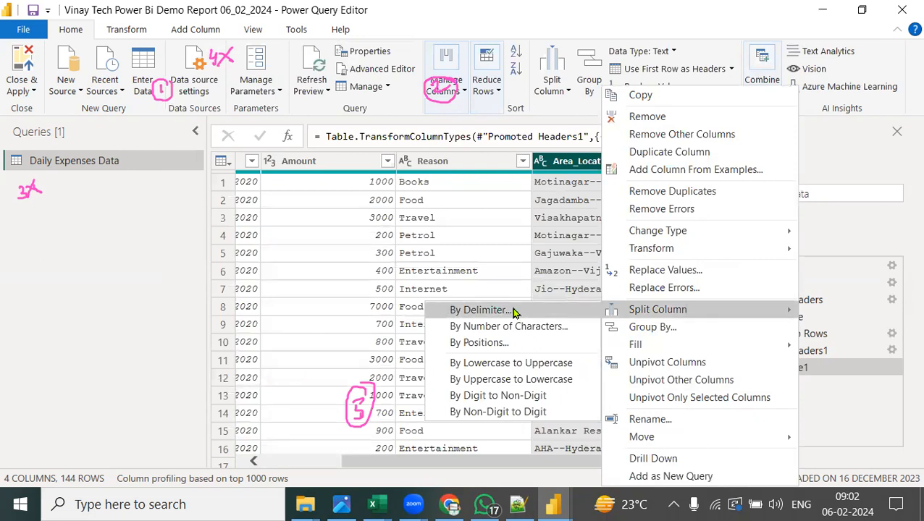
left_click(479, 310)
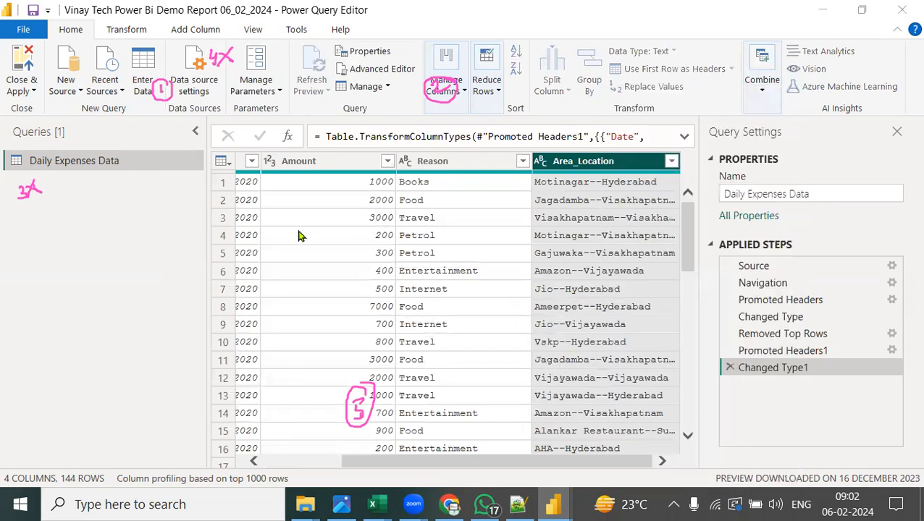
left_click(239, 169)
type("--")
left_click(637, 412)
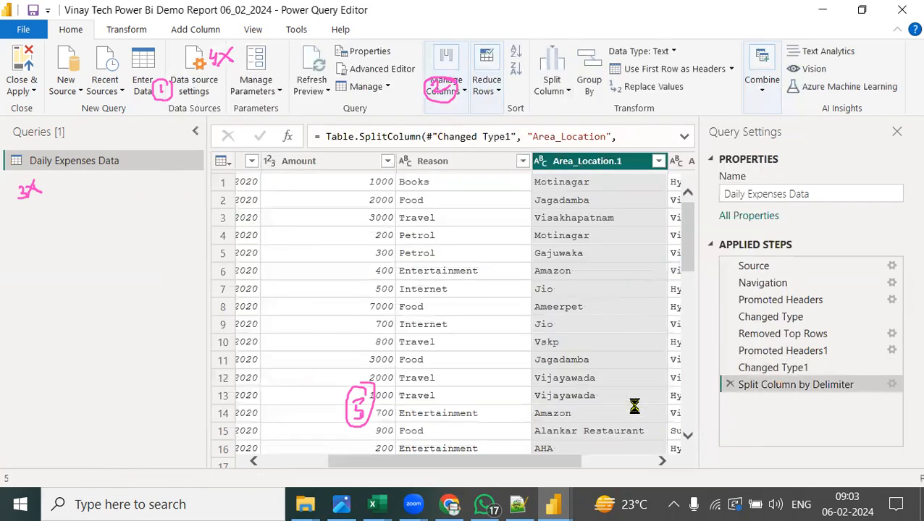
left_click_drag(546, 464, 615, 465)
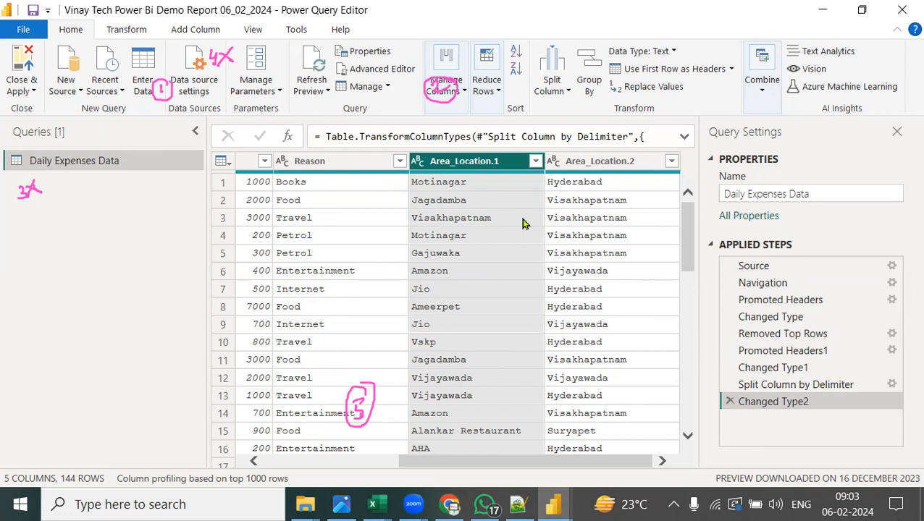
Delete the last type change and the delimiter split from the applied steps, and underline the "--" in the Amazon--Vijayawada row in red
left_click(729, 402)
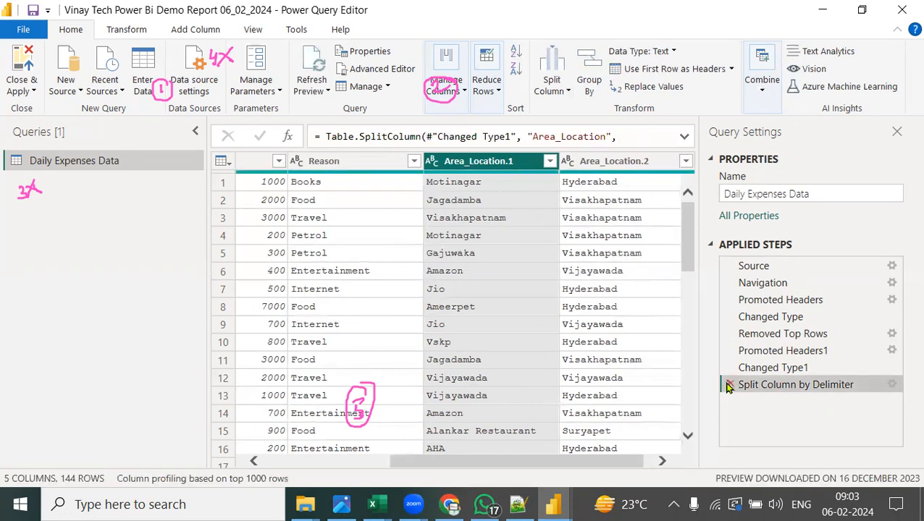
left_click(729, 386)
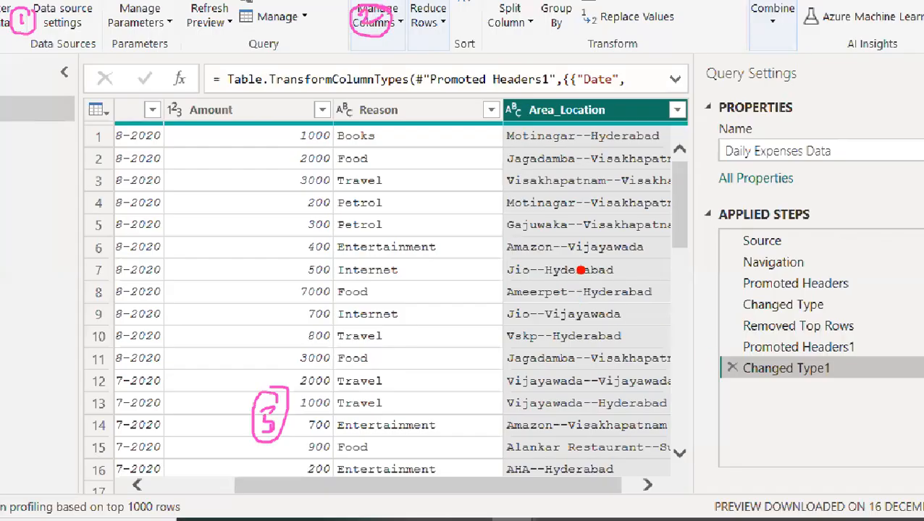
left_click_drag(545, 261, 590, 249)
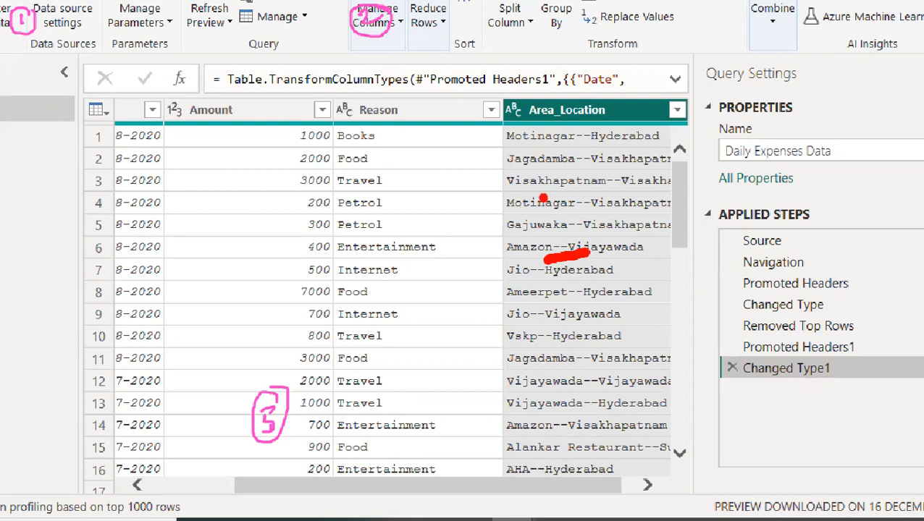
left_click(589, 269)
key("Escape")
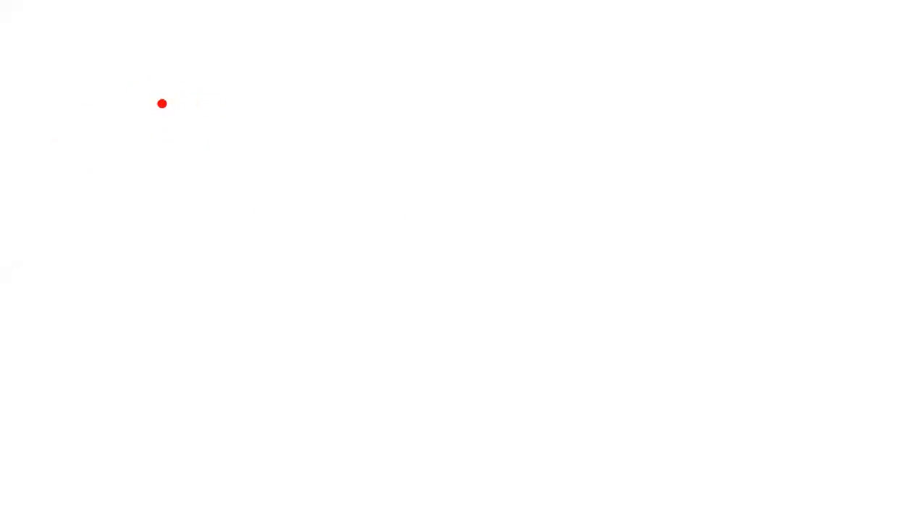
Handwrite the sample value "Ap -- Vizag -- xyz" in red across the upper part of a blank whiteboard
left_click_drag(162, 102, 187, 141)
left_click_drag(138, 121, 190, 113)
mouse_move(211, 99)
left_mouse_down()
mouse_move(231, 171)
mouse_move(250, 128)
mouse_move(411, 120)
left_mouse_up()
mouse_move(442, 84)
left_mouse_down()
mouse_move(492, 85)
mouse_move(514, 128)
left_mouse_up()
mouse_move(531, 85)
left_mouse_down()
mouse_move(602, 121)
mouse_move(665, 121)
left_mouse_up()
left_click_drag(691, 61, 699, 145)
mouse_move(721, 101)
left_mouse_down()
mouse_move(812, 85)
mouse_move(838, 57)
left_mouse_up()
mouse_move(825, 54)
left_mouse_down()
mouse_move(849, 100)
mouse_move(864, 93)
left_mouse_up()
mouse_move(873, 68)
left_mouse_down()
mouse_move(847, 132)
mouse_move(918, 64)
left_mouse_up()
Write the separate parts "Ap", "Viz" and "xy" beneath the sample value, underline its first double dash, and close the whiteboard
mouse_move(239, 336)
left_mouse_down()
mouse_move(250, 286)
mouse_move(290, 313)
left_mouse_up()
mouse_move(250, 308)
left_mouse_down()
mouse_move(319, 289)
mouse_move(334, 341)
left_mouse_up()
left_click_drag(333, 286, 391, 313)
left_click_drag(478, 279, 500, 273)
mouse_move(510, 273)
left_mouse_down()
mouse_move(515, 310)
mouse_move(598, 289)
mouse_move(675, 290)
left_mouse_up()
mouse_move(760, 250)
left_mouse_down()
mouse_move(764, 264)
mouse_move(779, 243)
left_mouse_up()
mouse_move(769, 279)
left_mouse_down()
mouse_move(814, 258)
mouse_move(825, 315)
left_mouse_up()
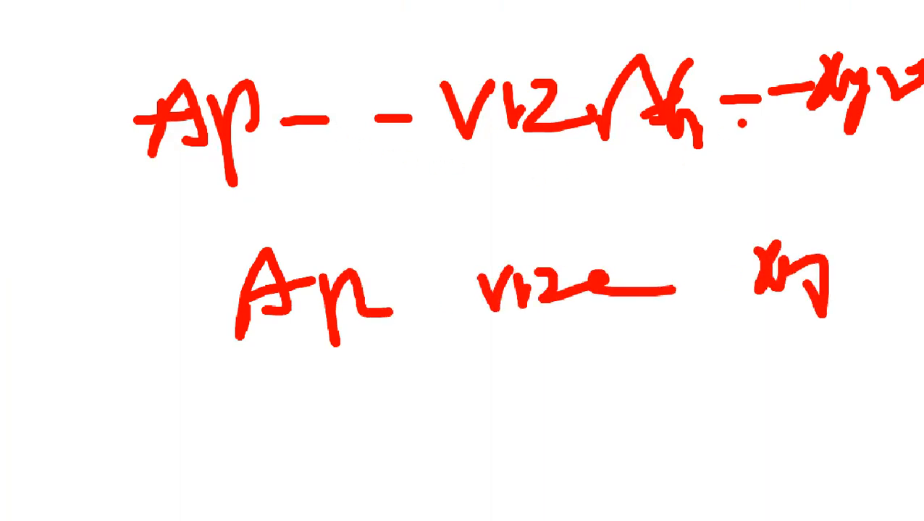
left_click_drag(259, 171, 420, 170)
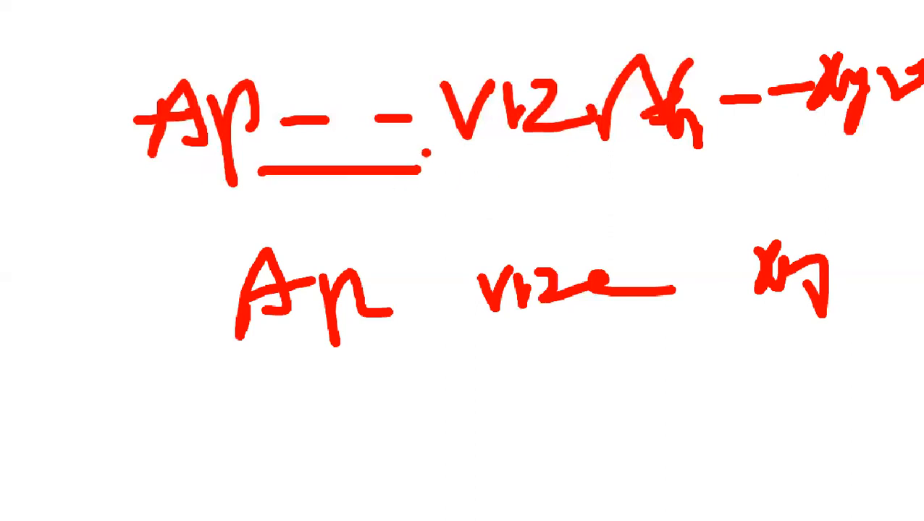
key("Escape")
Split the Area_Location column at each occurrence of the custom delimiter "--"
right_click(606, 168)
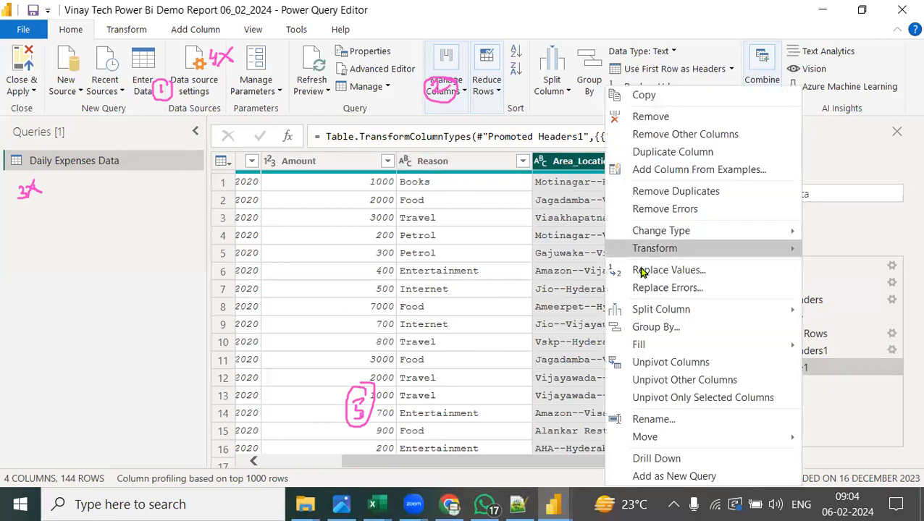
mouse_move(640, 309)
left_click(539, 313)
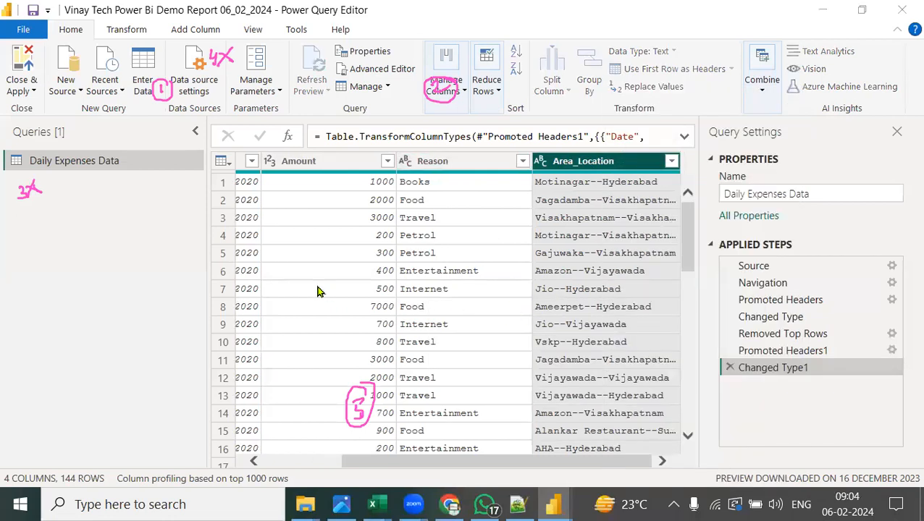
left_click(280, 163)
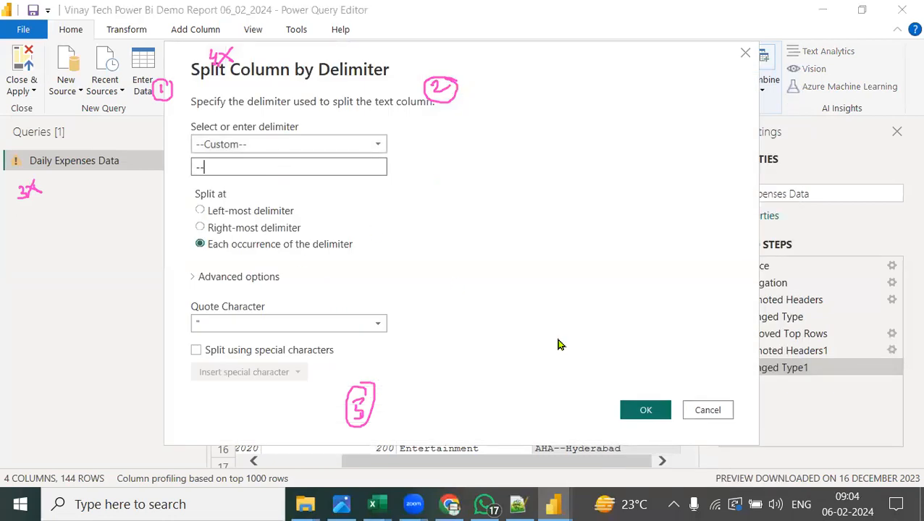
left_click(646, 410)
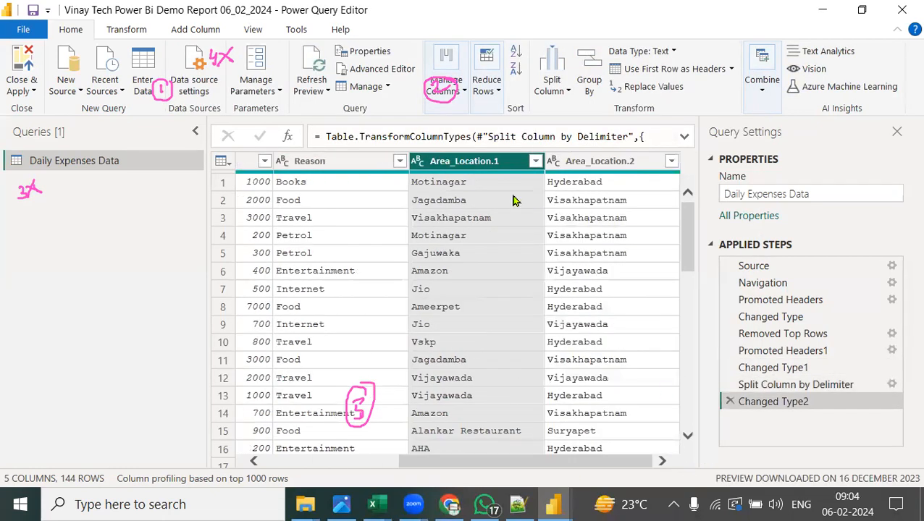
Rename the Area_Location.1 column as Area and the Area_Location.2 column as Location
double_click(482, 162)
type("Area")
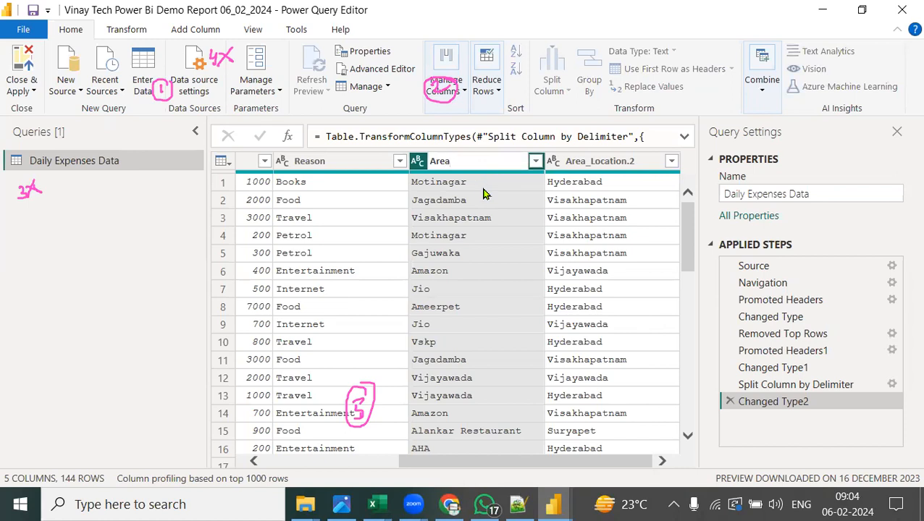
left_click(484, 194)
double_click(630, 164)
type("Loca")
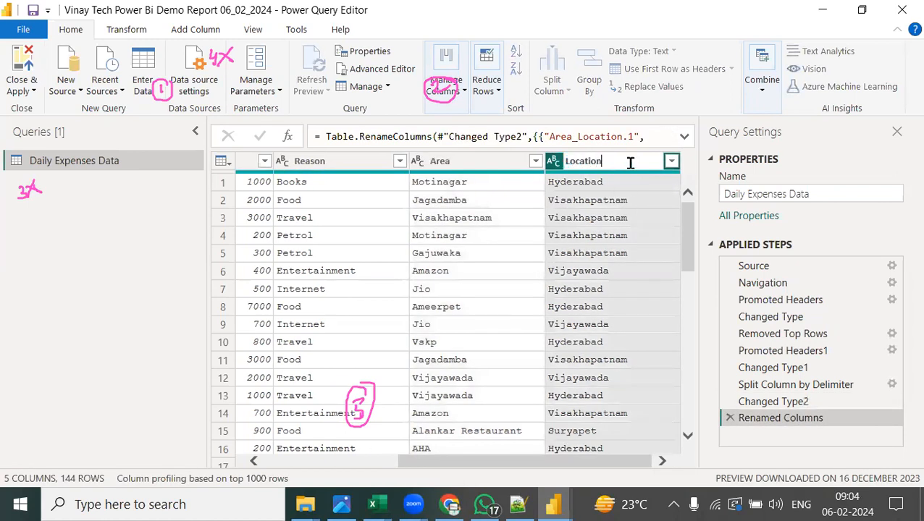
key("Return")
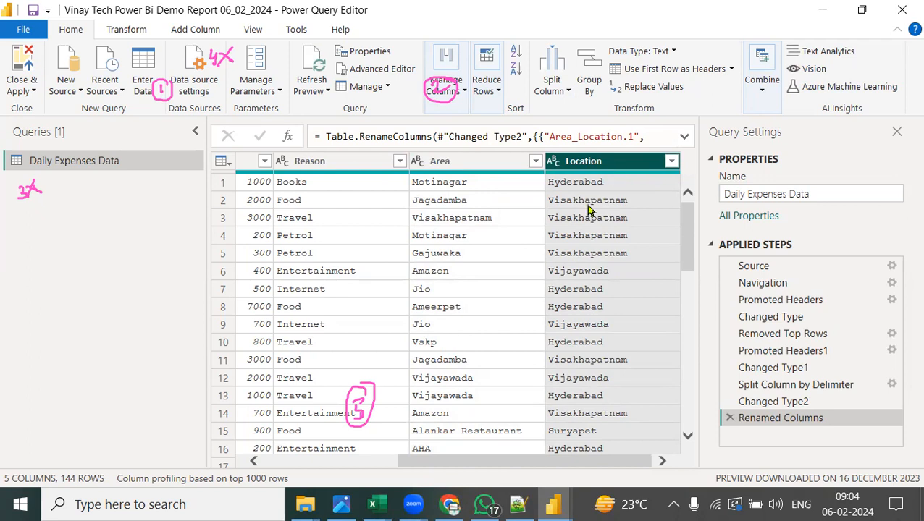
Close Power Query Editor applying the changes, and expand the Date field down to its Date Hierarchy levels
left_click(31, 92)
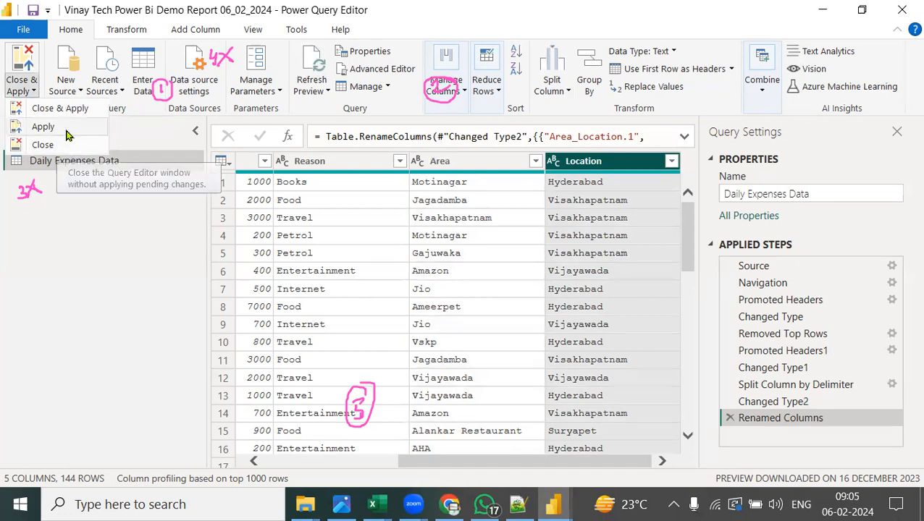
left_click(80, 113)
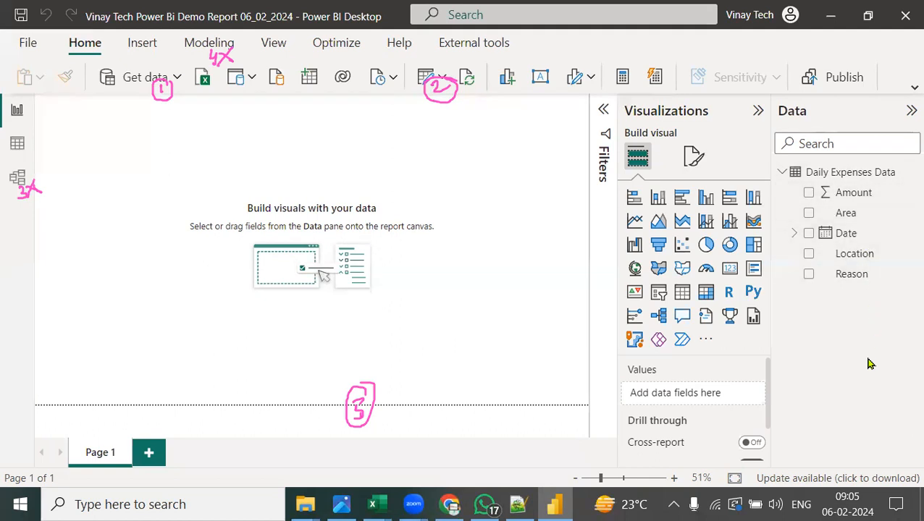
left_click(795, 235)
left_click(806, 253)
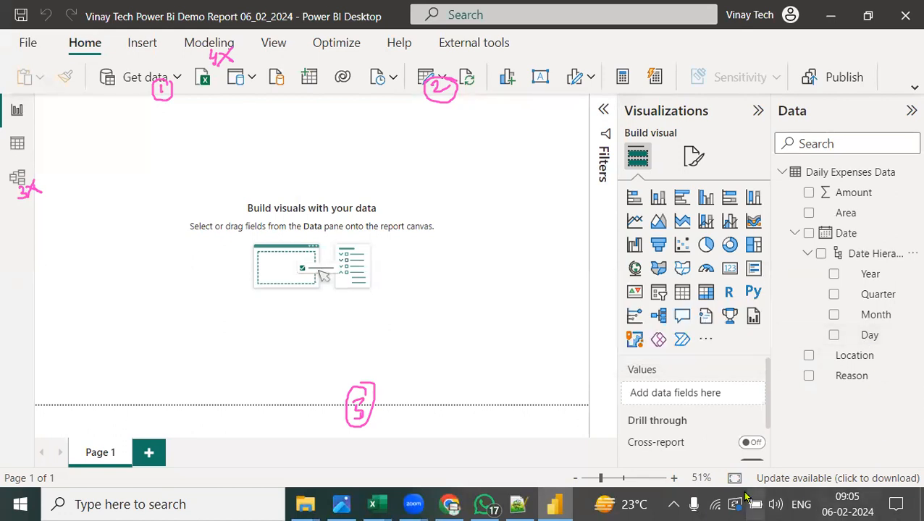
Underline the Amount and Date field icons in red, write "Text" below the Reason field, and clear these marks
left_click_drag(809, 211, 839, 203)
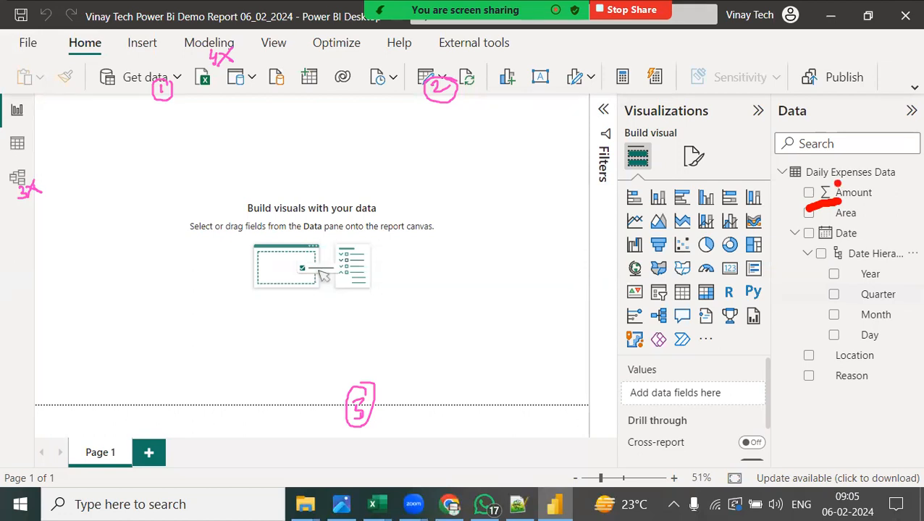
left_click_drag(807, 247, 841, 244)
mouse_move(821, 371)
left_mouse_down()
mouse_move(836, 362)
mouse_move(822, 393)
mouse_move(818, 453)
mouse_move(833, 463)
mouse_move(847, 442)
mouse_move(880, 429)
left_mouse_up()
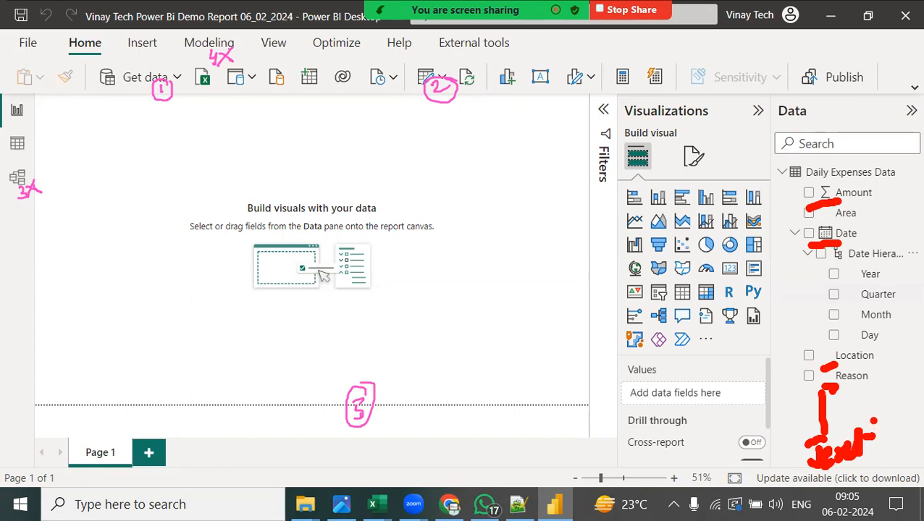
key("Escape")
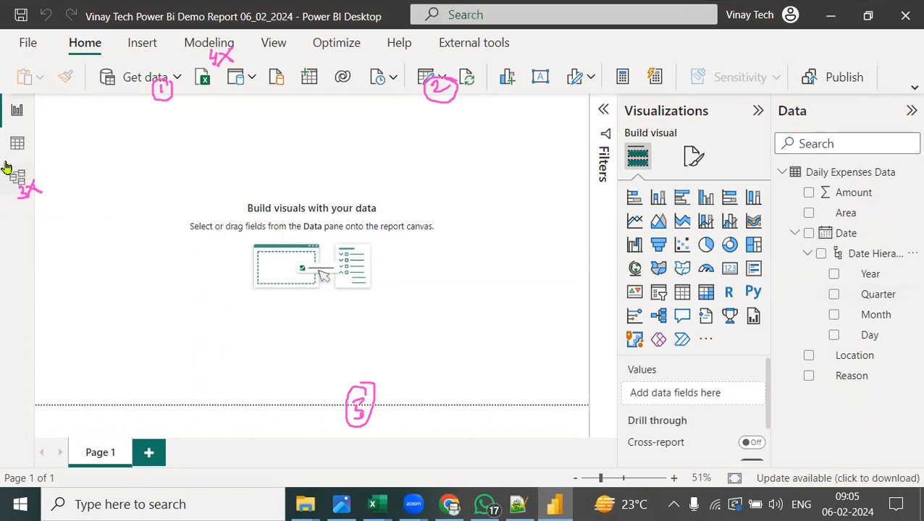
Examine Daily Expenses Data in the Table view and the Model view, and return to the Report view
left_click(16, 148)
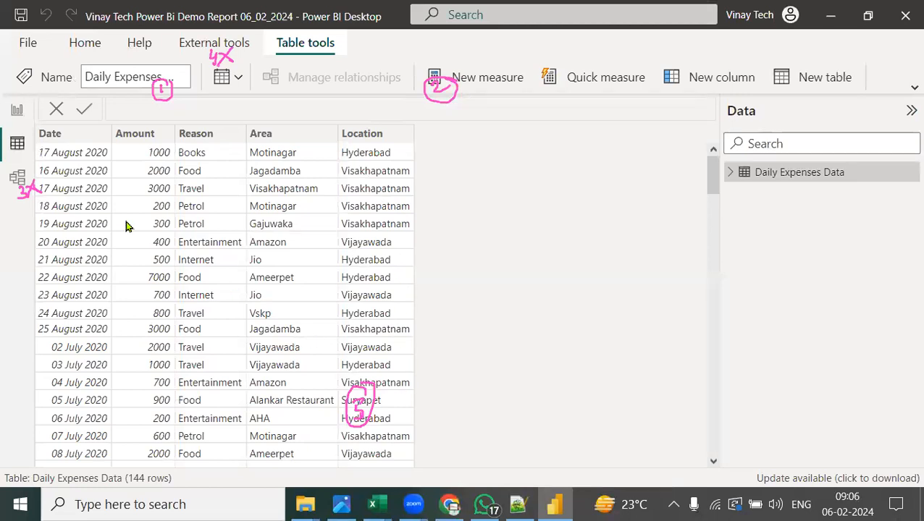
left_click(17, 178)
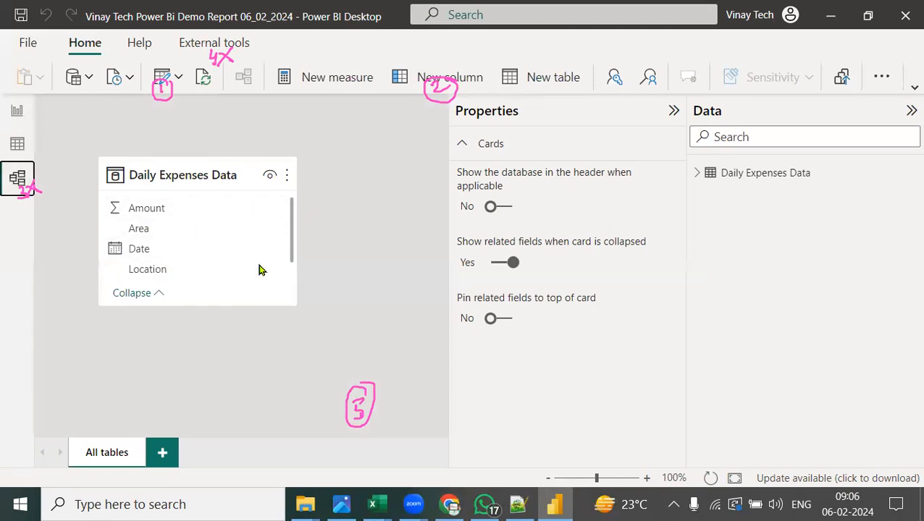
mouse_move(189, 189)
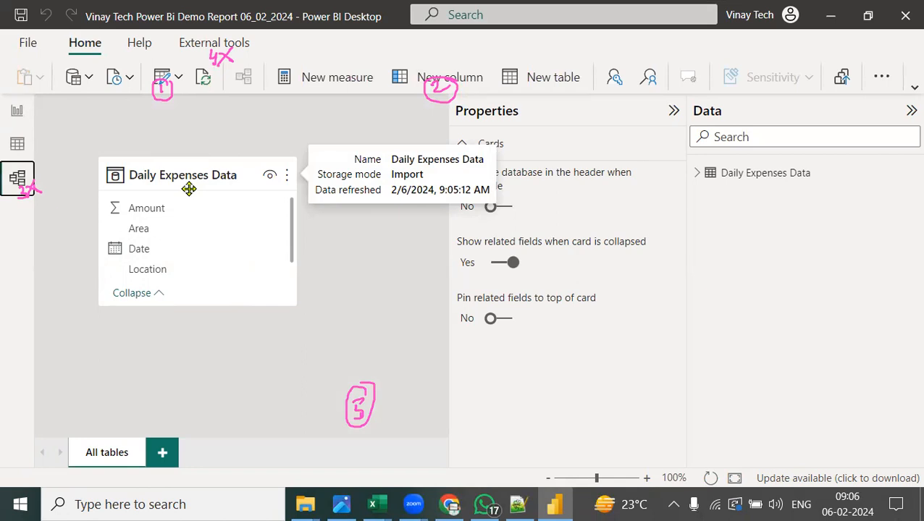
left_click(18, 113)
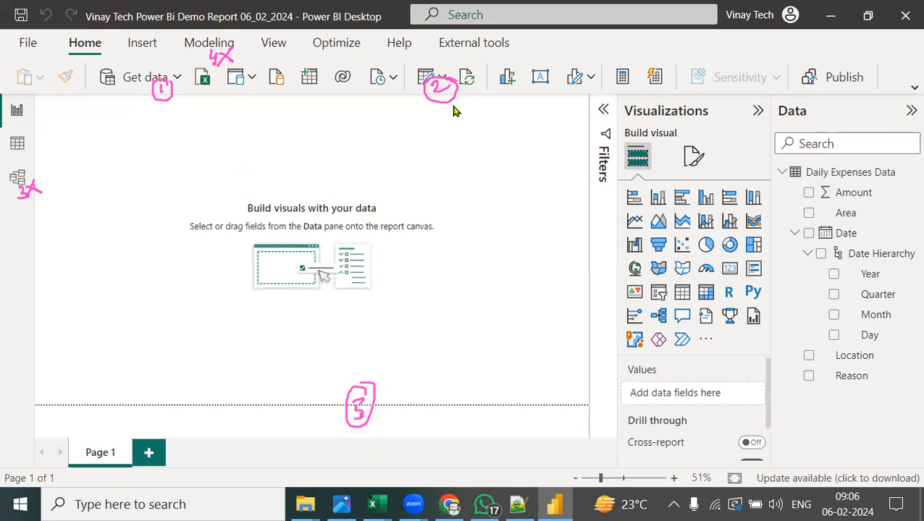
Clear the pink annotations, and temporarily handwrite "Max to Min" and "8-9 Am" in red with underlines across the report
left_click(765, 41)
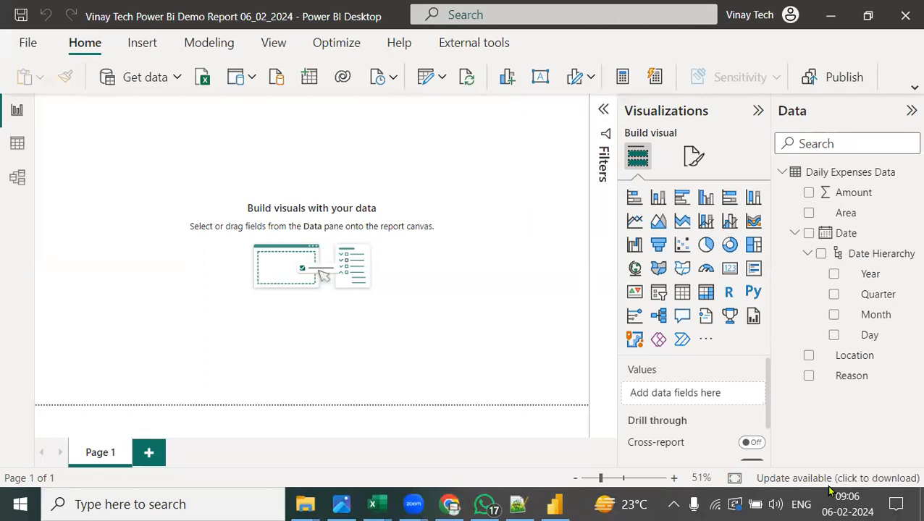
mouse_move(233, 361)
left_mouse_down()
mouse_move(255, 278)
mouse_move(318, 319)
mouse_move(383, 311)
left_mouse_up()
mouse_move(397, 261)
left_mouse_down()
mouse_move(395, 272)
mouse_move(497, 225)
mouse_move(553, 239)
mouse_move(630, 217)
mouse_move(665, 239)
mouse_move(682, 195)
mouse_move(729, 239)
mouse_move(717, 258)
left_mouse_up()
left_click_drag(621, 294, 766, 264)
left_click_drag(644, 312, 781, 287)
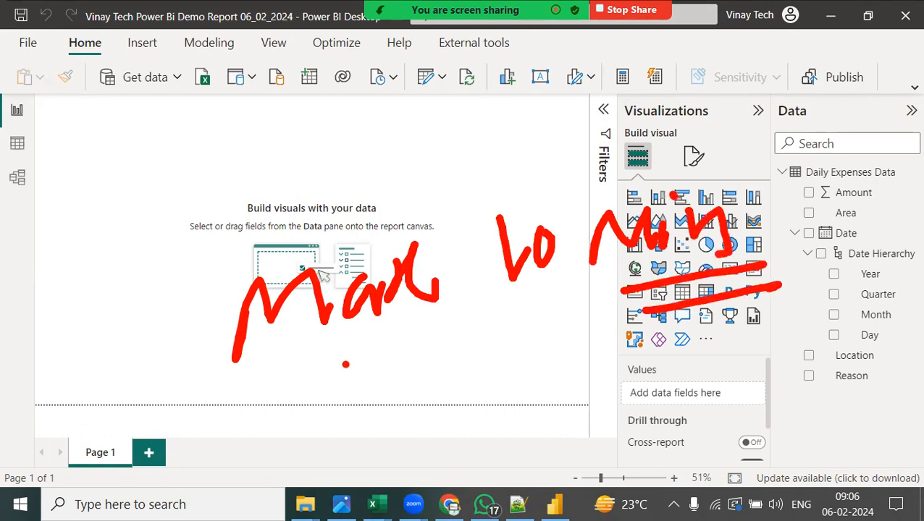
left_click_drag(345, 364, 499, 337)
mouse_move(403, 163)
left_mouse_down()
mouse_move(423, 123)
mouse_move(478, 151)
mouse_move(615, 94)
left_mouse_up()
mouse_move(609, 142)
left_mouse_down()
mouse_move(643, 125)
mouse_move(739, 166)
left_mouse_up()
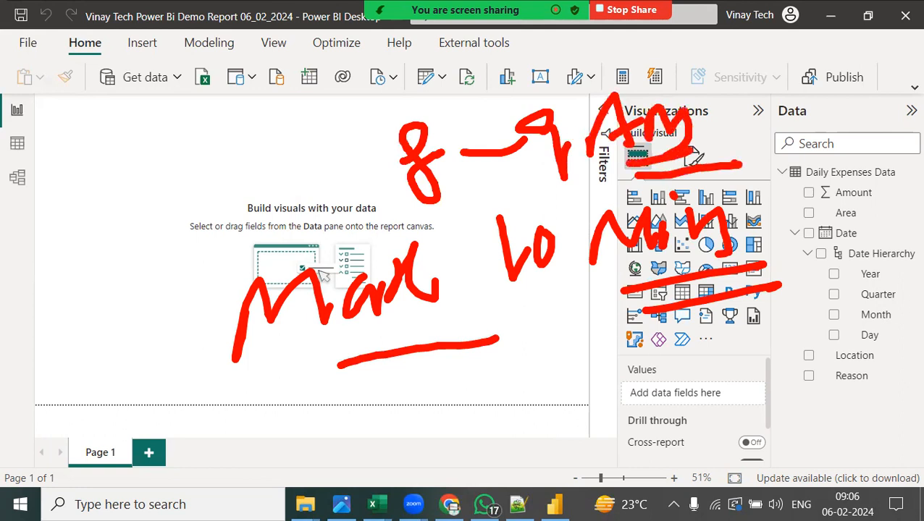
key("Escape")
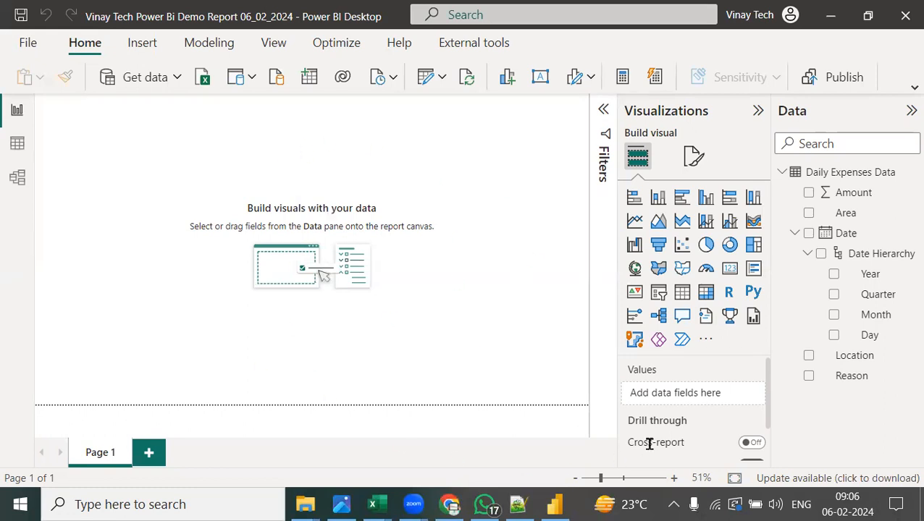
Underline the Card, Slicer, Table, Stacked bar chart, Pie chart and Map visuals in red
key("ctrl+2")
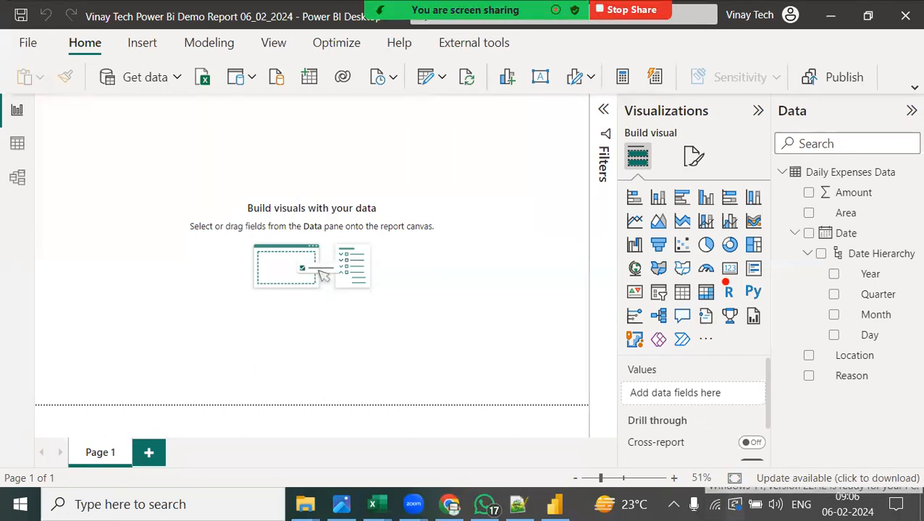
left_click_drag(717, 281, 748, 280)
left_click_drag(652, 308, 688, 299)
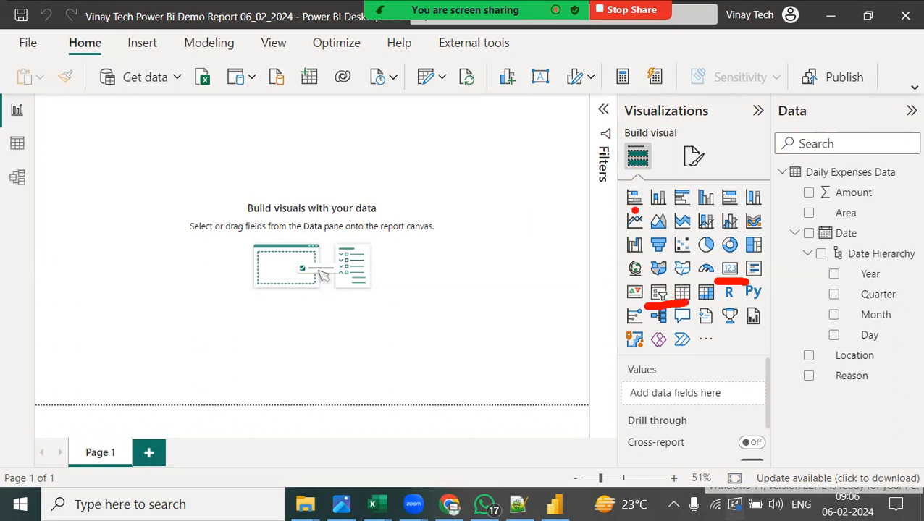
left_click_drag(620, 214, 656, 211)
left_click_drag(700, 253, 721, 257)
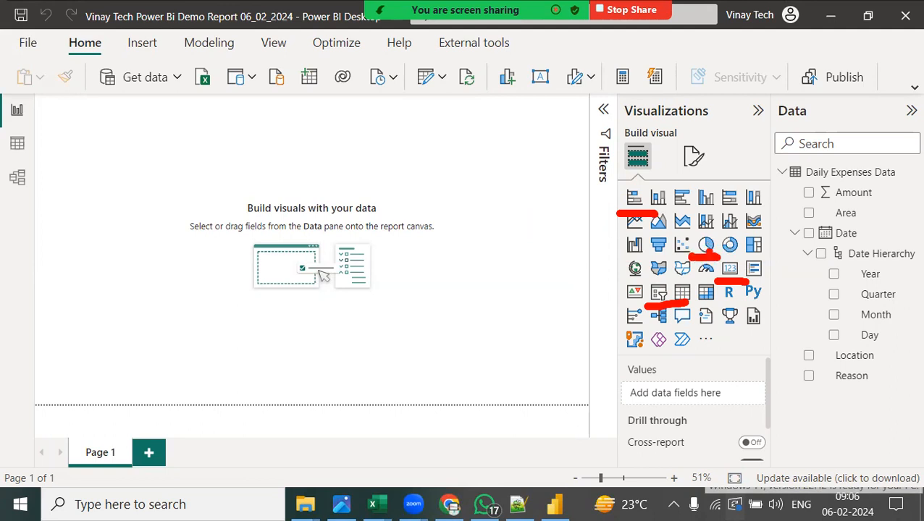
left_click_drag(617, 284, 642, 285)
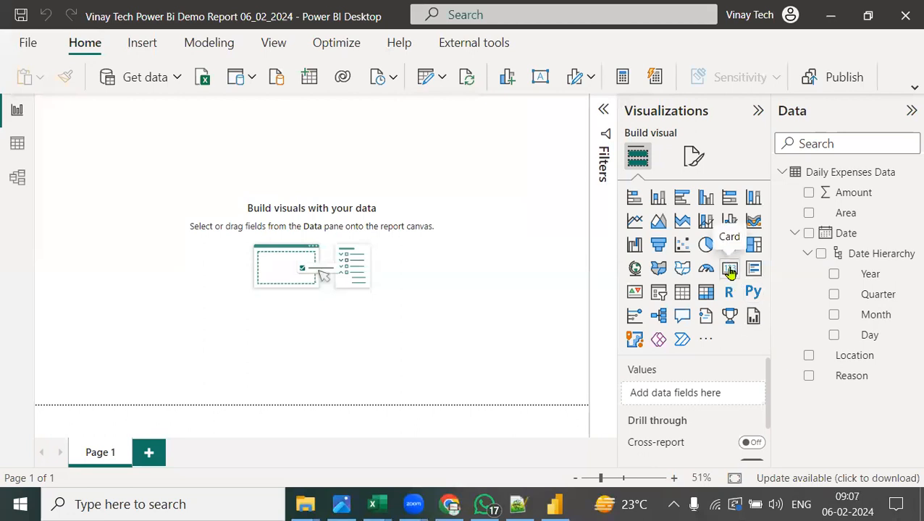
Add a Card visual showing the sum of Amount, and collapse the Filters pane
left_click(730, 270)
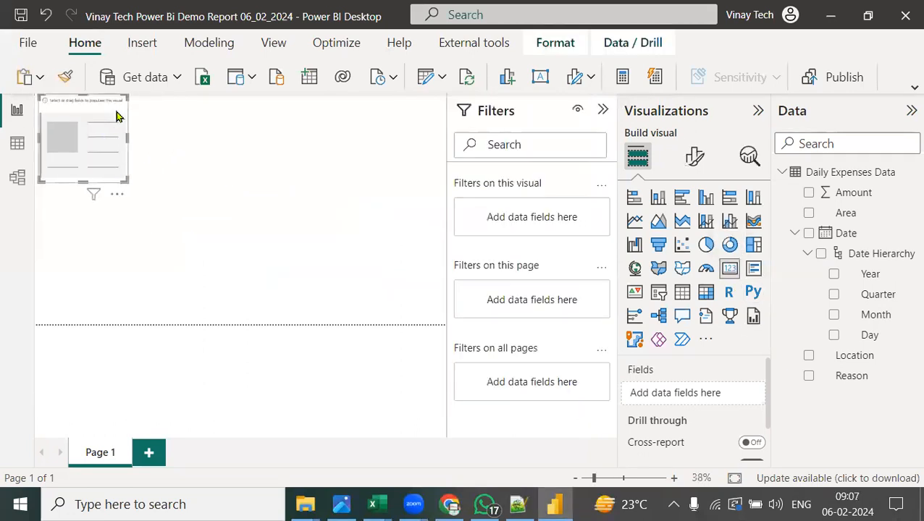
left_click(603, 110)
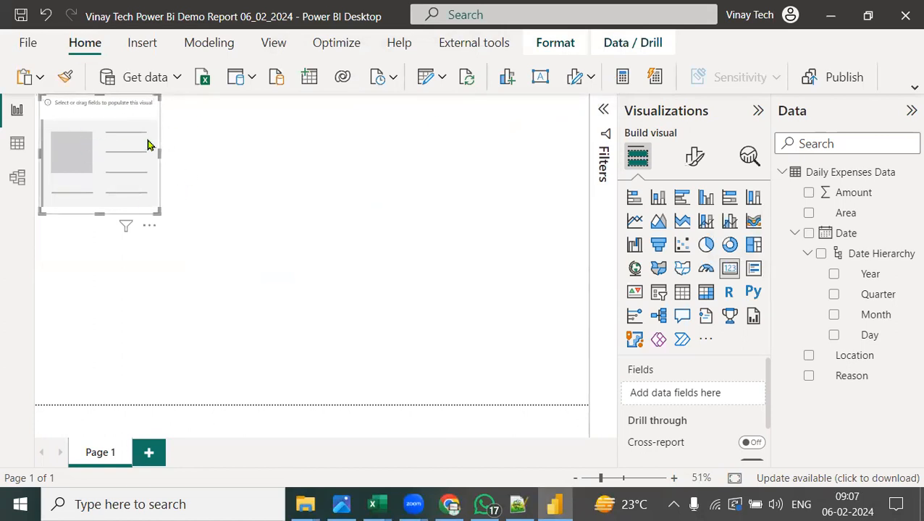
left_click_drag(867, 194, 713, 391)
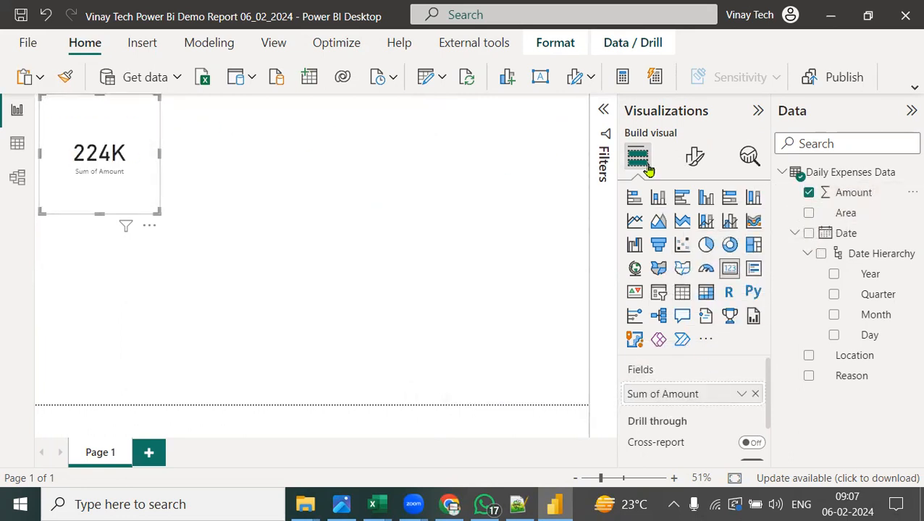
Draw a red arrow from the card to the build options, circle the visuals gallery and format icon, and write "Fields" and "Format"
mouse_move(174, 150)
left_mouse_down()
mouse_move(549, 94)
mouse_move(622, 129)
mouse_move(652, 103)
left_mouse_up()
mouse_move(768, 225)
left_mouse_down()
mouse_move(674, 186)
mouse_move(733, 319)
mouse_move(757, 202)
left_mouse_up()
mouse_move(651, 130)
left_mouse_down()
mouse_move(655, 96)
mouse_move(671, 107)
mouse_move(686, 95)
mouse_move(747, 93)
left_mouse_up()
left_click(675, 70)
mouse_move(715, 145)
left_mouse_down()
mouse_move(701, 132)
mouse_move(721, 145)
mouse_move(717, 133)
left_mouse_up()
mouse_move(762, 82)
left_mouse_down()
mouse_move(747, 139)
mouse_move(781, 83)
left_mouse_up()
mouse_move(750, 122)
left_mouse_down()
mouse_move(803, 90)
mouse_move(824, 98)
mouse_move(869, 73)
mouse_move(875, 109)
left_mouse_up()
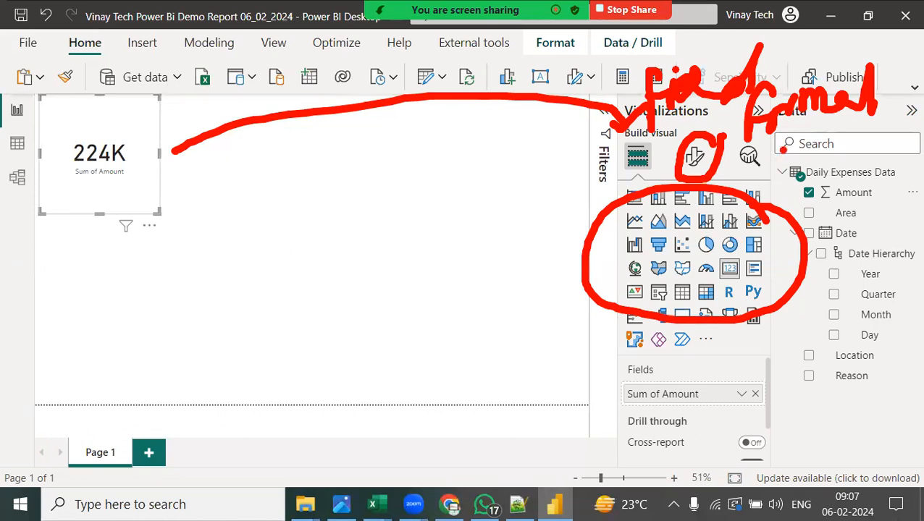
Clear the red annotations and add a second Card visual showing the average of Amount below the first card
key("Escape")
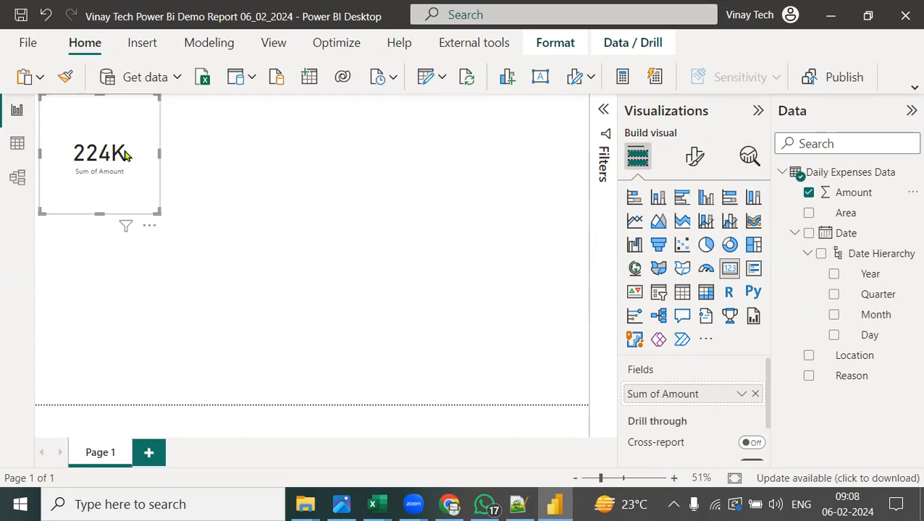
left_click(550, 281)
left_click(730, 278)
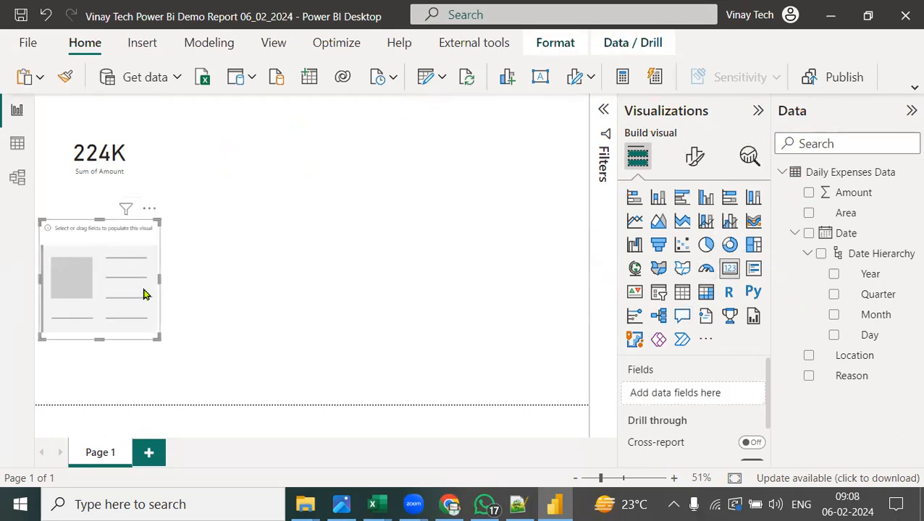
left_click_drag(846, 192, 716, 397)
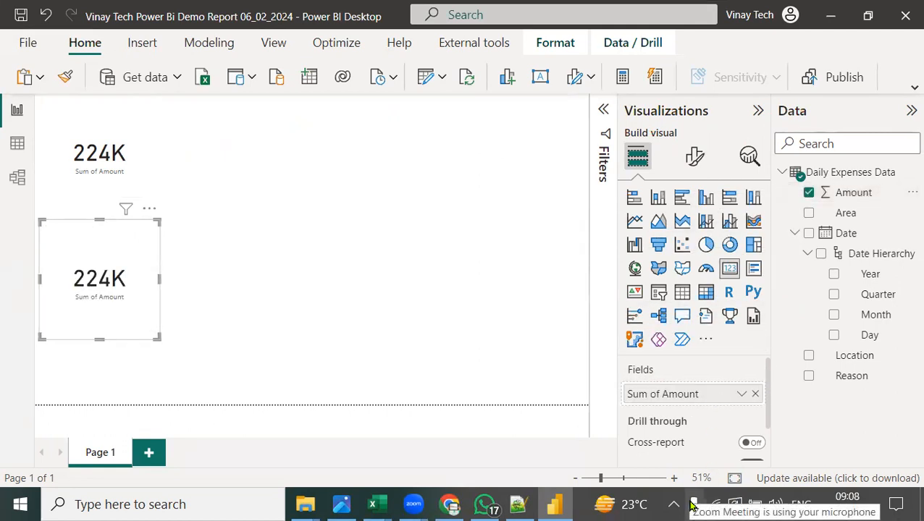
left_click(742, 396)
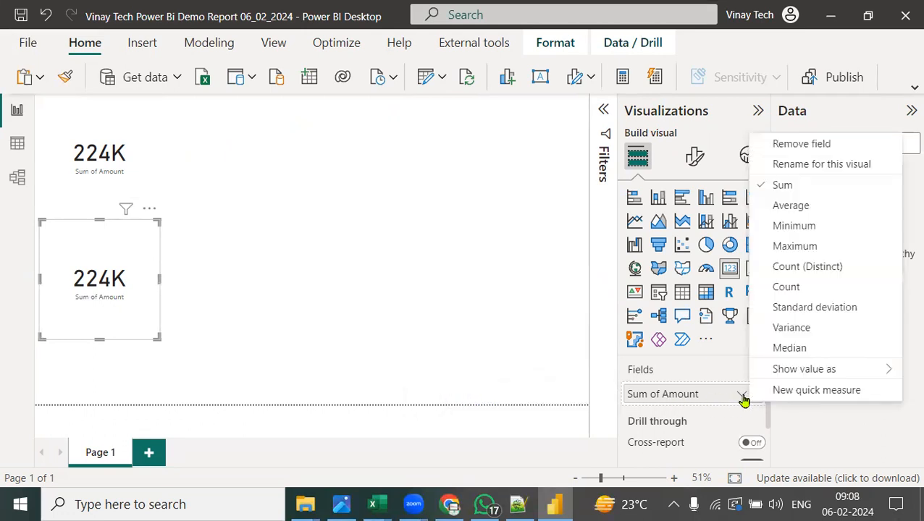
left_click(816, 210)
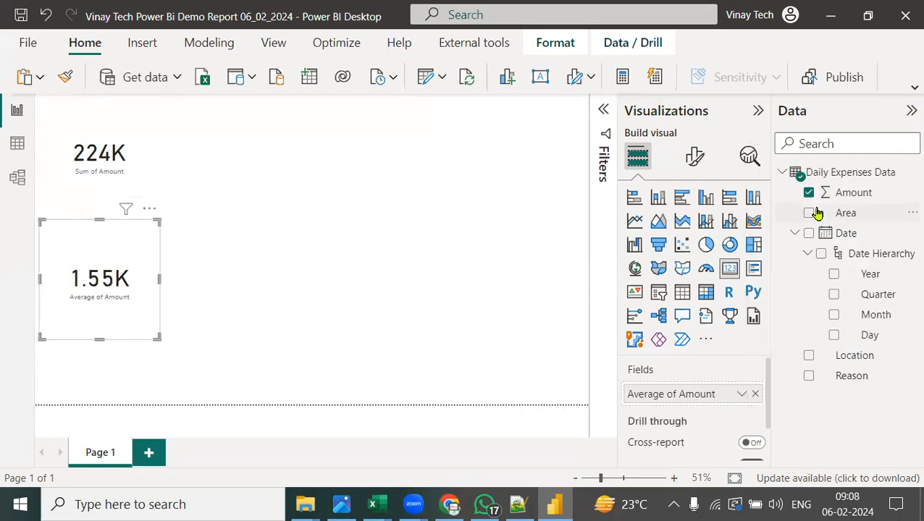
left_click(323, 171)
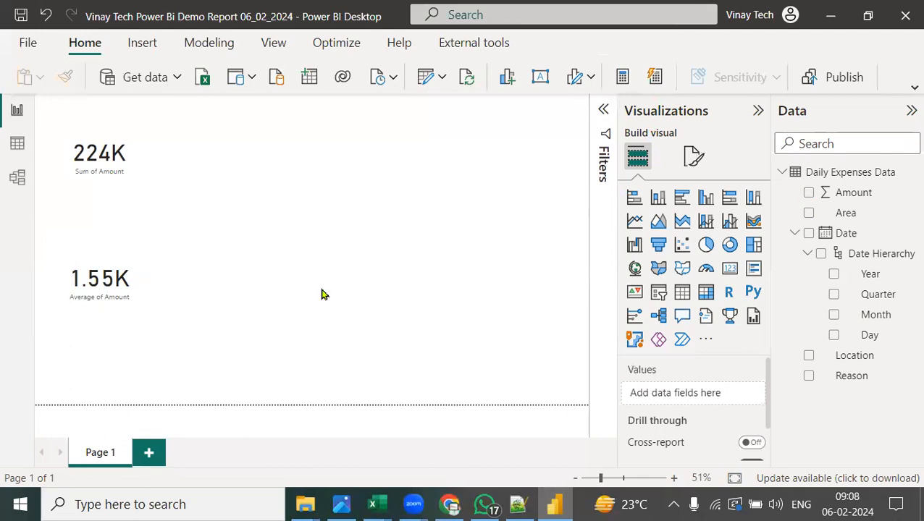
Add a third Card visual in the middle of the report page showing the maximum of Amount
left_click(730, 269)
left_click_drag(162, 361, 357, 197)
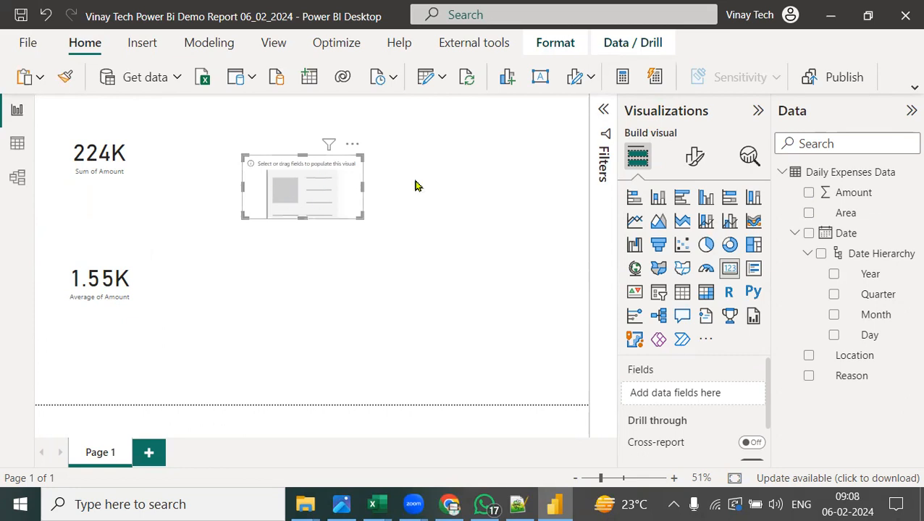
left_click_drag(859, 199, 711, 395)
left_click(742, 395)
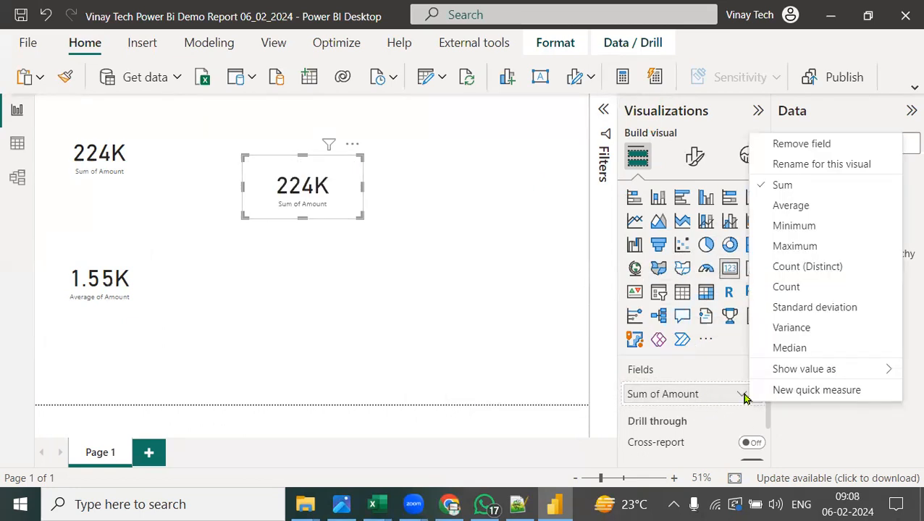
left_click(797, 248)
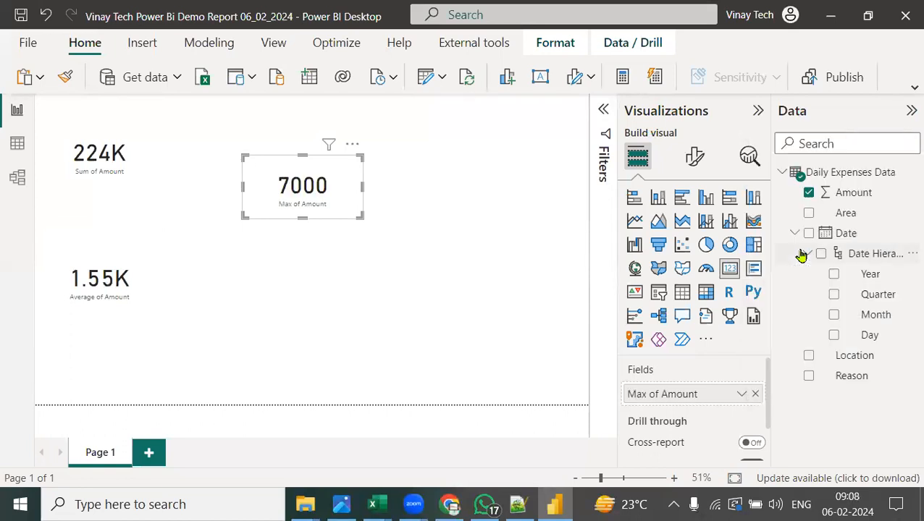
left_click(438, 260)
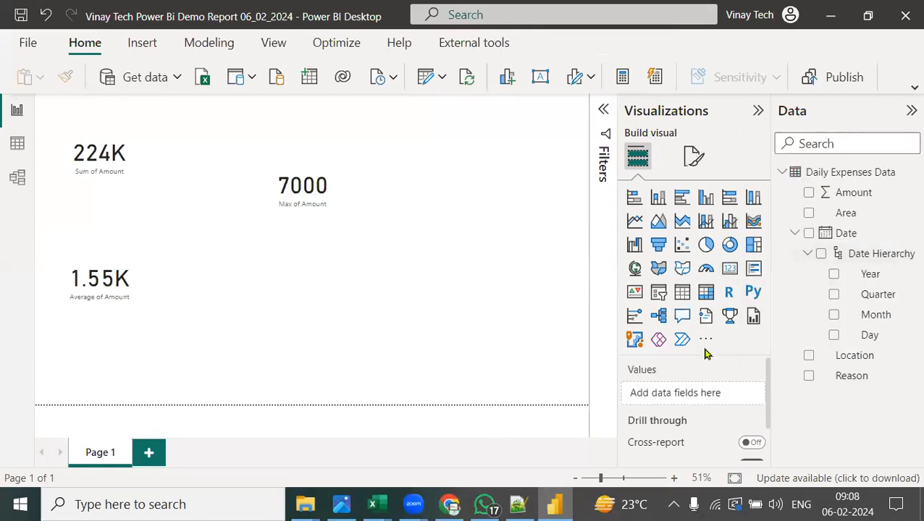
Add a fourth Card visual showing the minimum of Amount, and deselect it
left_click(729, 273)
left_click_drag(854, 196, 708, 395)
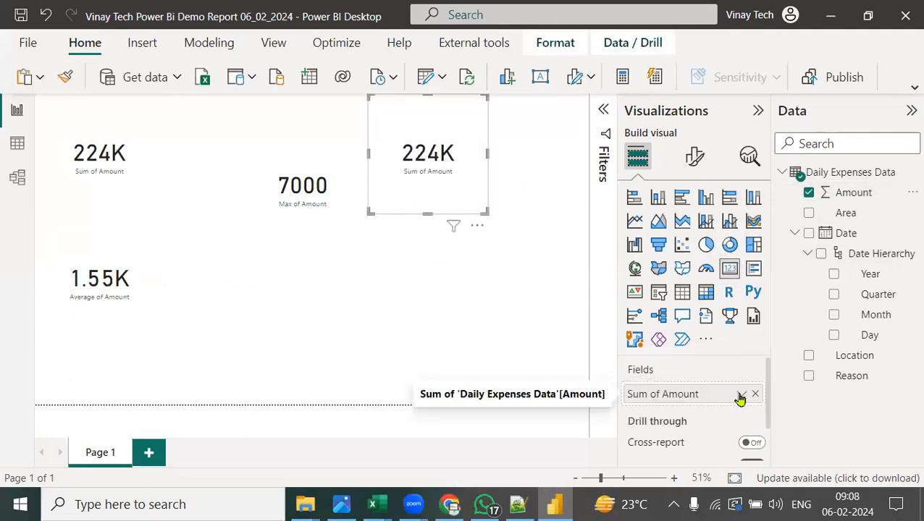
left_click(741, 395)
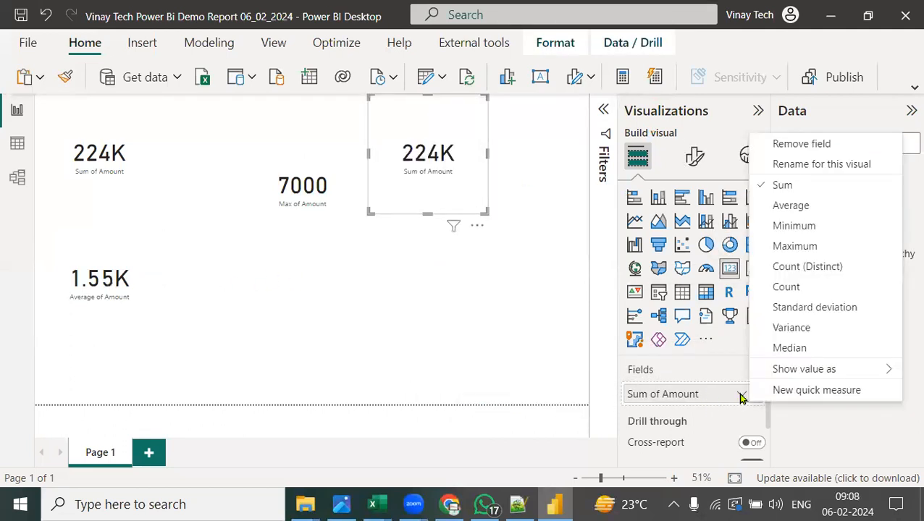
left_click(824, 230)
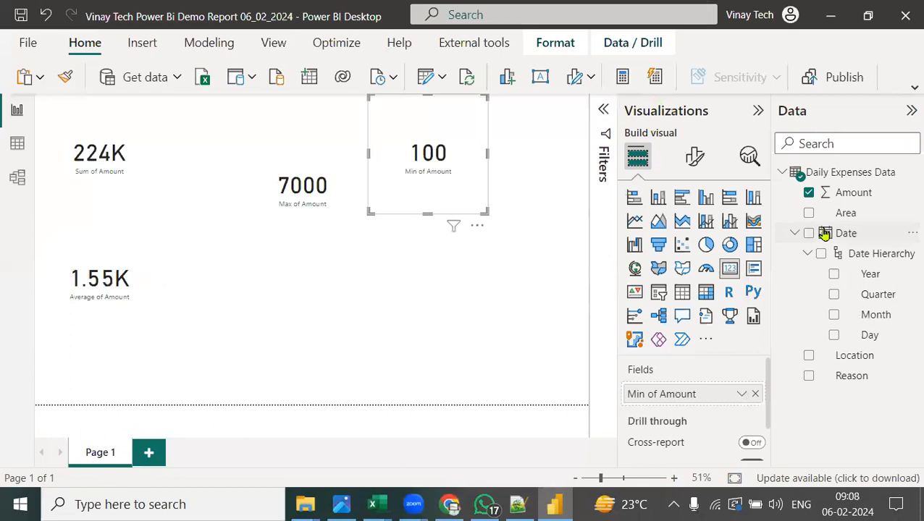
left_click(388, 321)
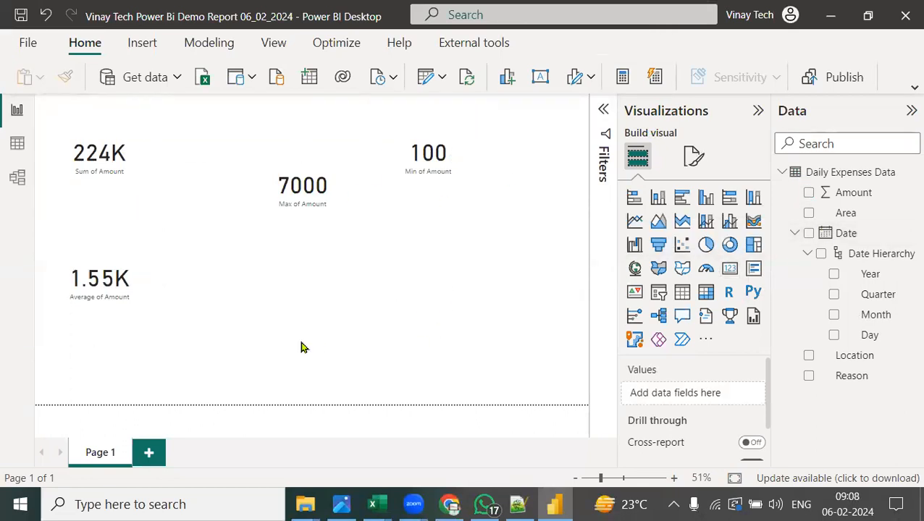
Open the Sum of Amount card's format options and draw red lines linking its number to Callout value and its caption to Category label
left_click(100, 170)
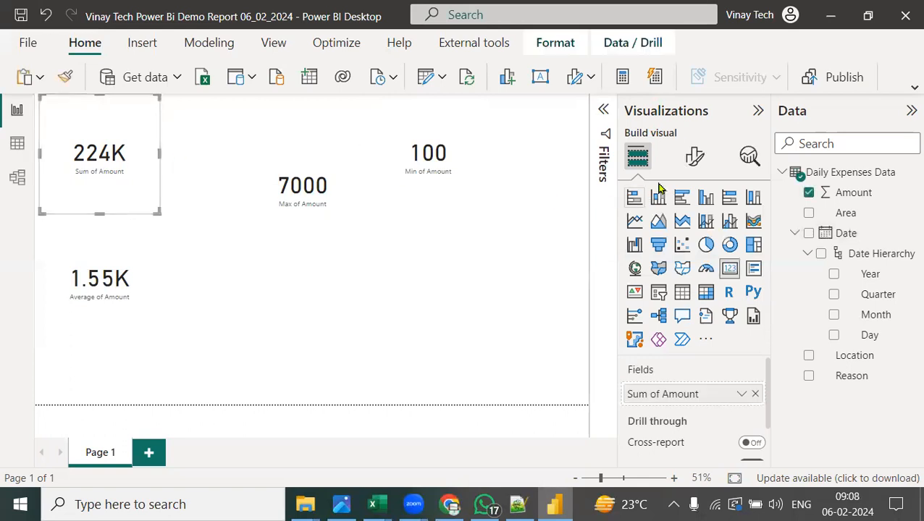
left_click(697, 161)
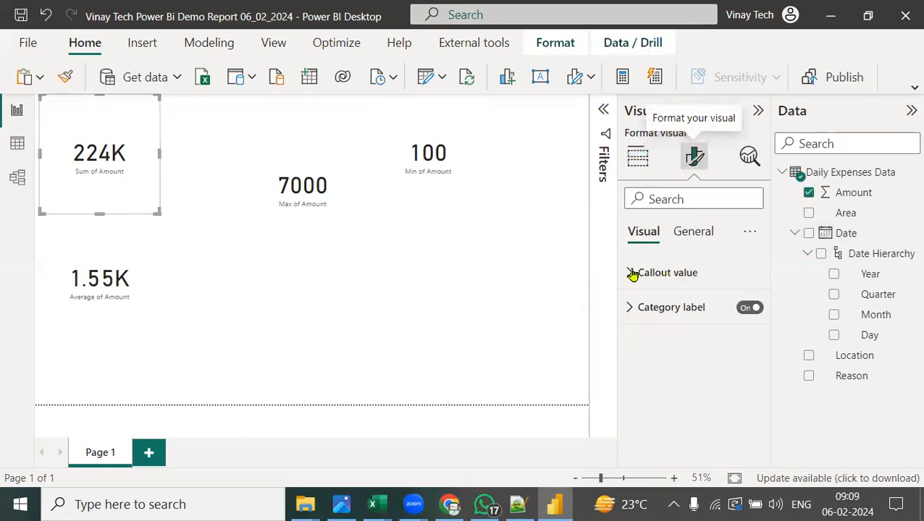
mouse_move(139, 152)
left_mouse_down()
mouse_move(330, 147)
mouse_move(622, 259)
mouse_move(607, 262)
left_mouse_up()
mouse_move(110, 173)
left_mouse_down()
mouse_move(144, 197)
mouse_move(520, 290)
mouse_move(609, 299)
left_mouse_up()
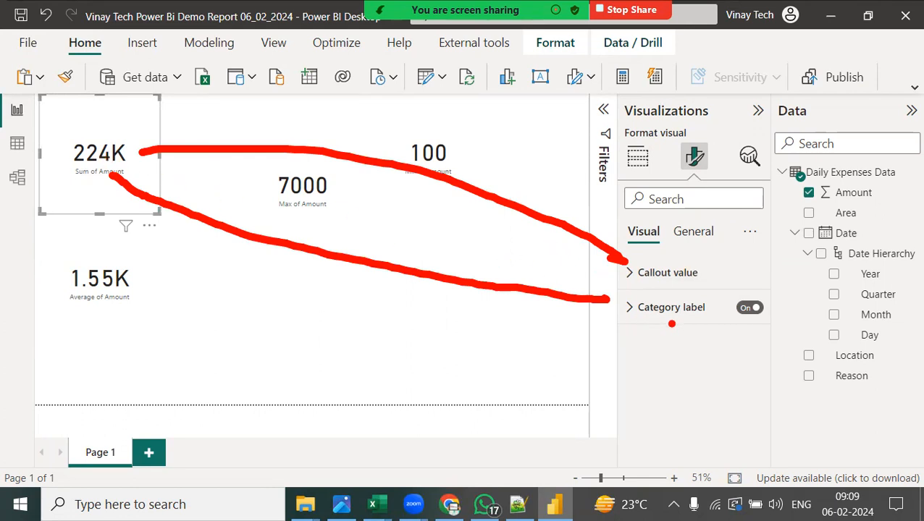
Format the Sum of Amount card's callout value as bold, size 30 and dark blue
left_click(632, 274)
left_click(641, 353)
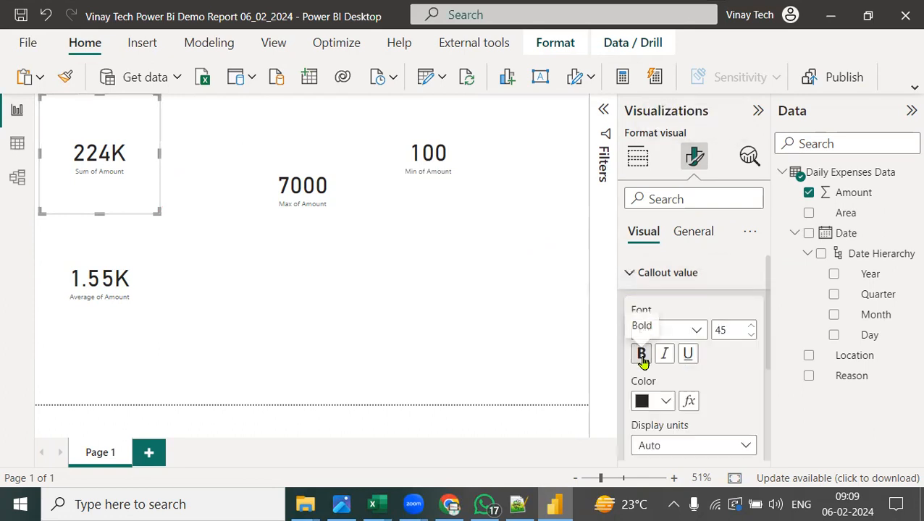
double_click(728, 332)
type("30")
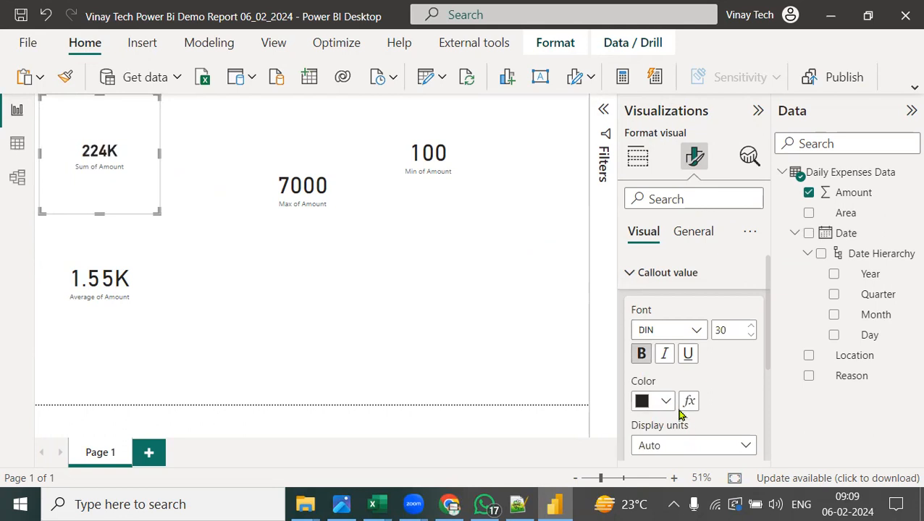
left_click(666, 401)
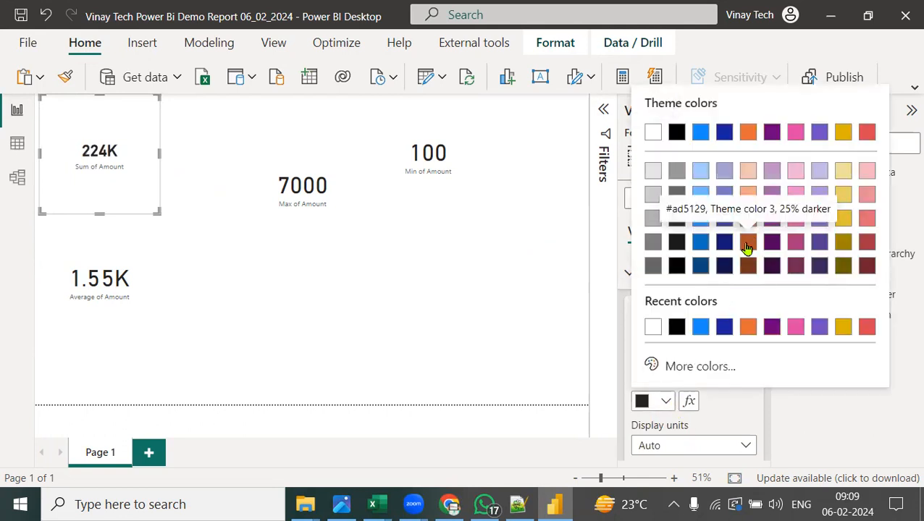
left_click(724, 327)
Set the callout value's display units to None so the card shows the full number
scroll(677, 417, "down", 1)
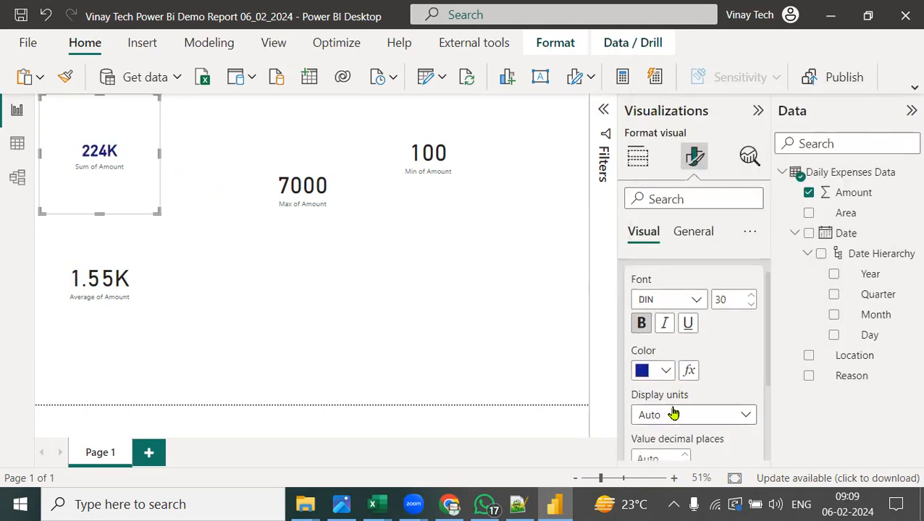
left_click(673, 413)
left_click(681, 314)
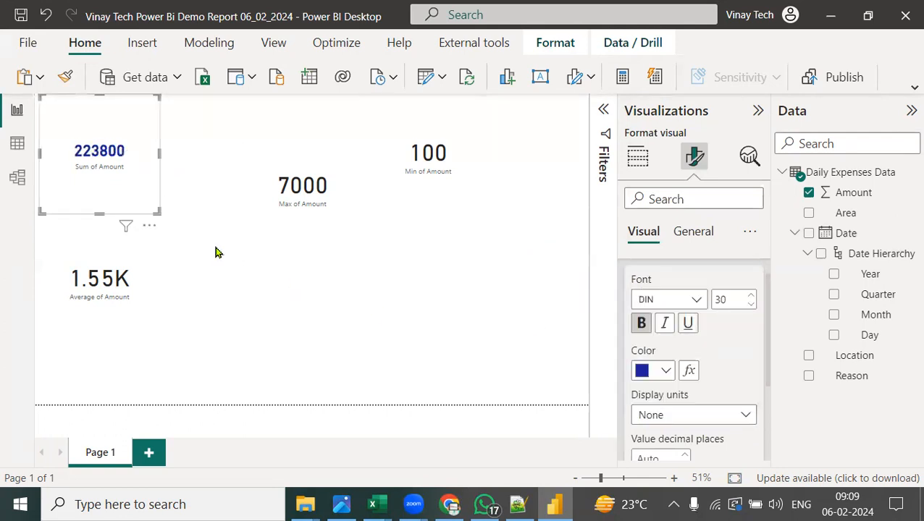
left_click(661, 421)
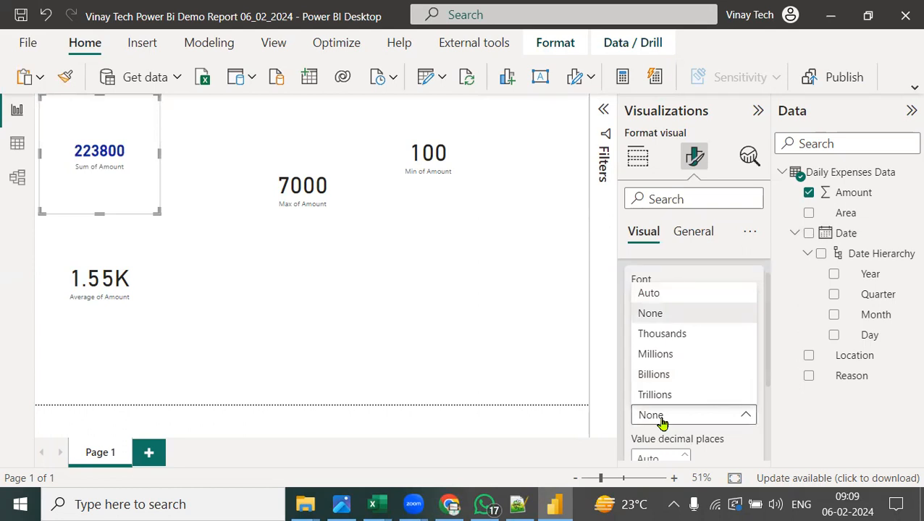
left_click(664, 418)
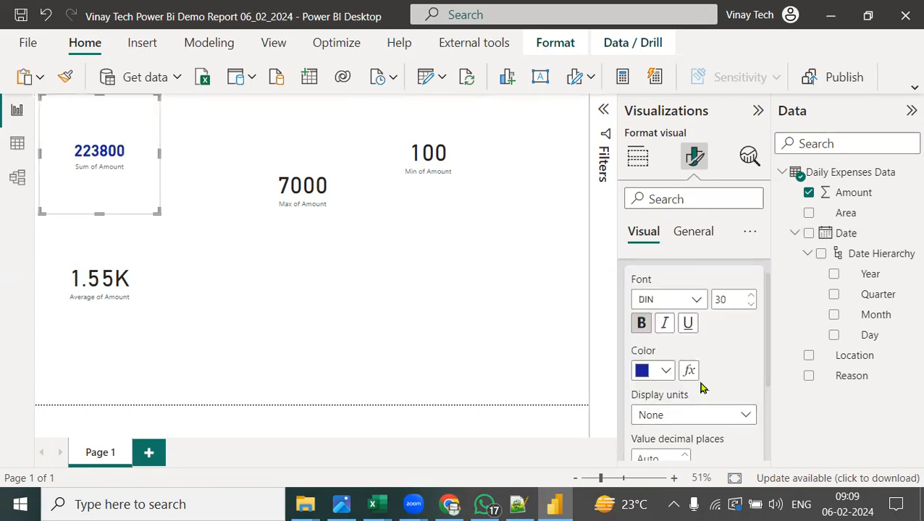
Format the Sum of Amount card's category label as bold, size 18 and pink
scroll(696, 387, "down", 3)
left_click(634, 443)
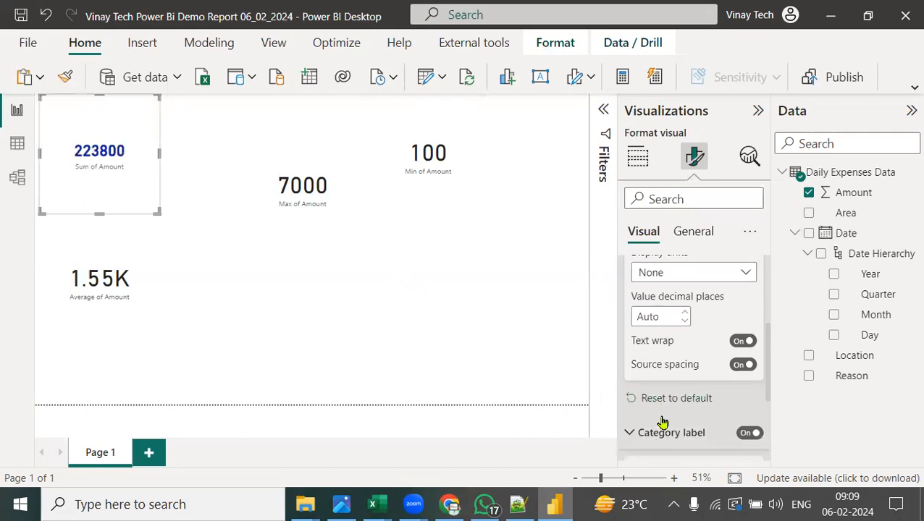
double_click(730, 347)
type("18")
left_click(666, 418)
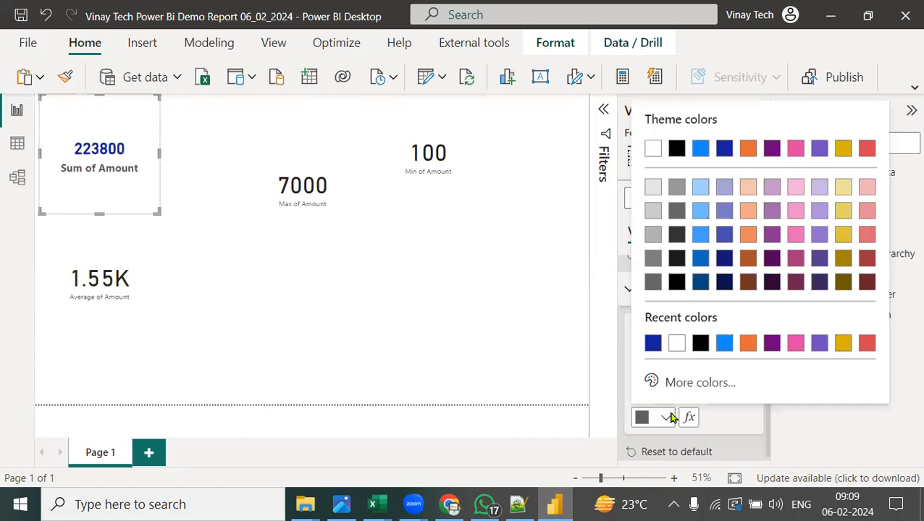
left_click(790, 346)
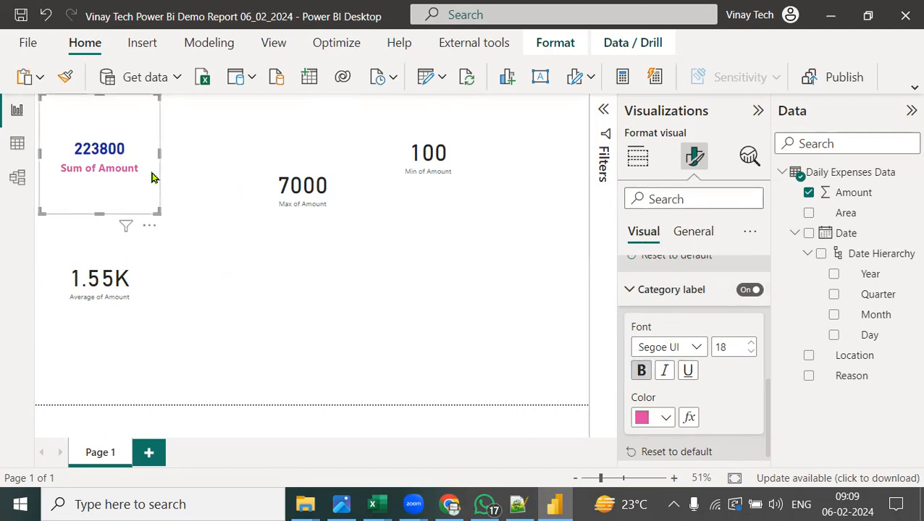
Turn on the visual border for the Sum of Amount card and shrink the card to fit tightly around its text
left_click(690, 233)
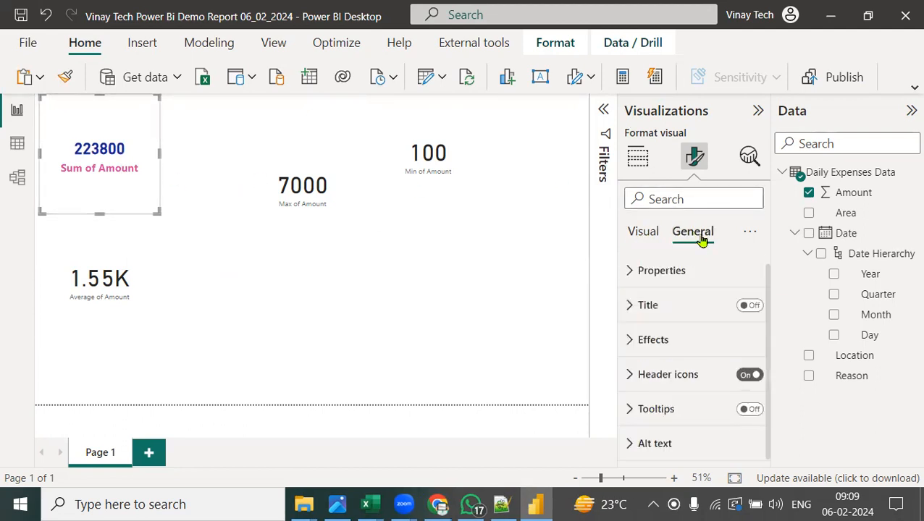
left_click(632, 340)
scroll(754, 449, "down", 3)
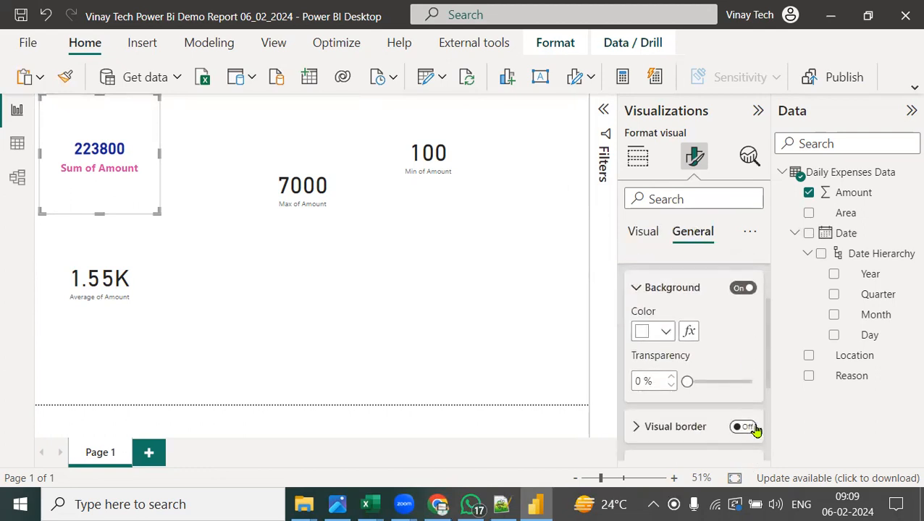
left_click(751, 428)
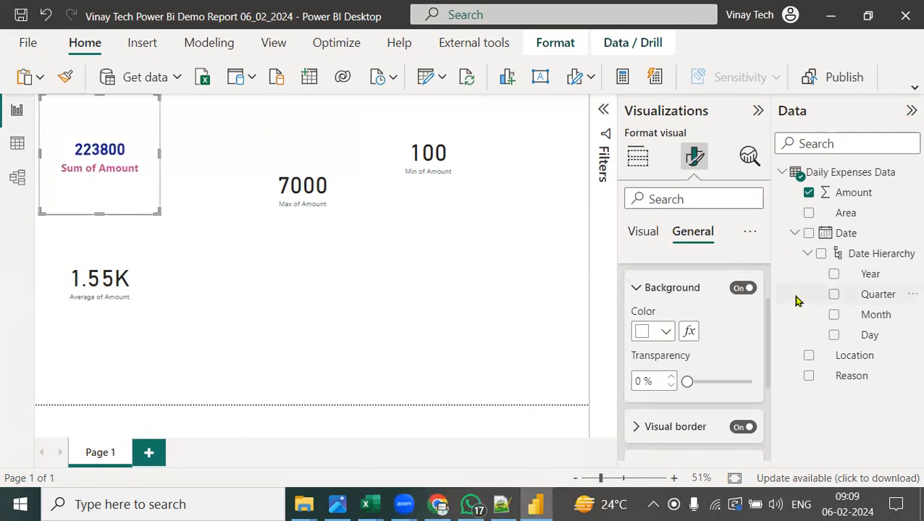
left_click_drag(103, 214, 130, 135)
Review the Sum of Amount card's callout value, category label, background and visual border settings
left_click(641, 239)
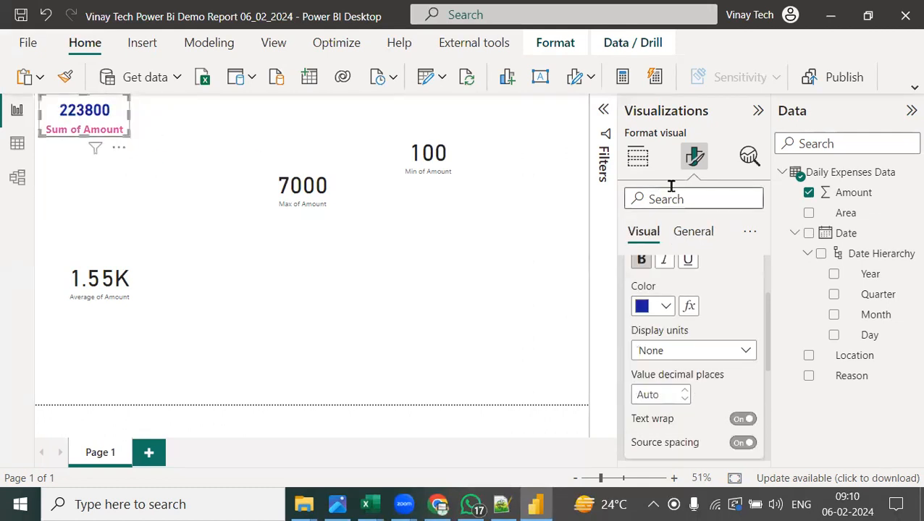
scroll(715, 330, "up", 2)
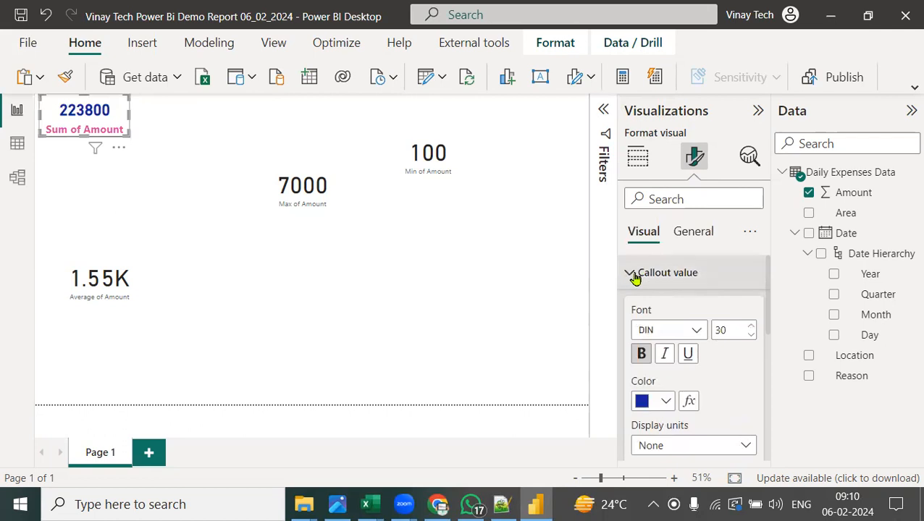
left_click(631, 275)
left_click(632, 307)
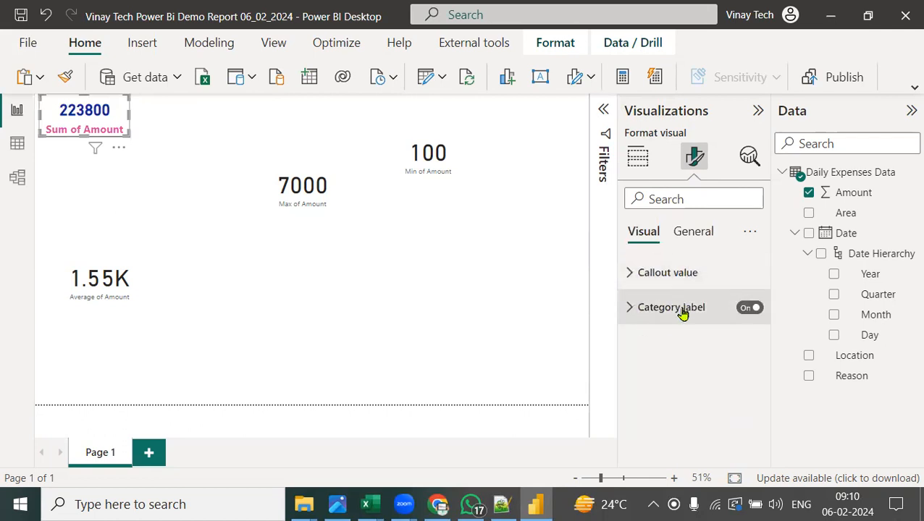
left_click(696, 231)
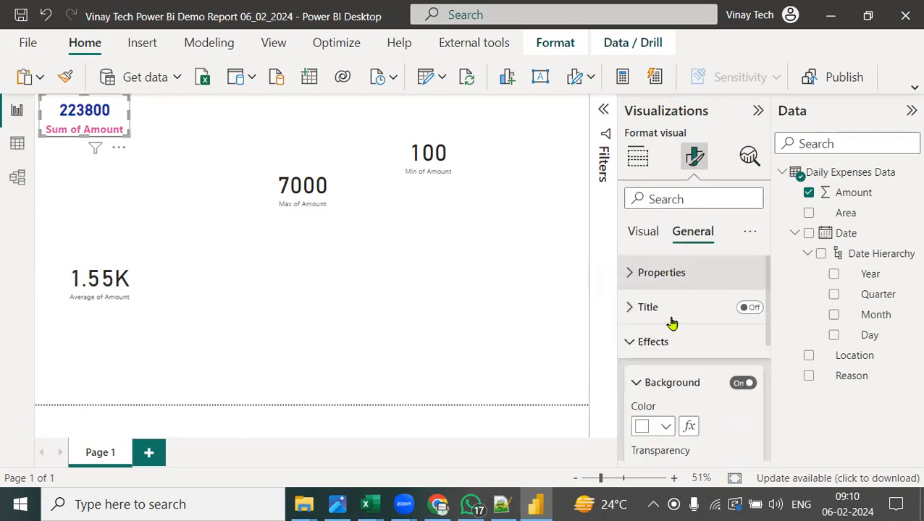
scroll(726, 406, "down", 3)
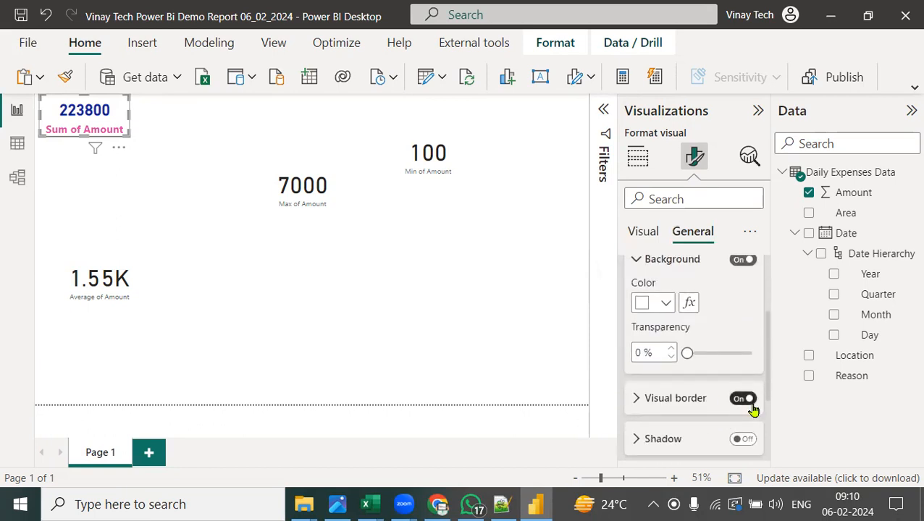
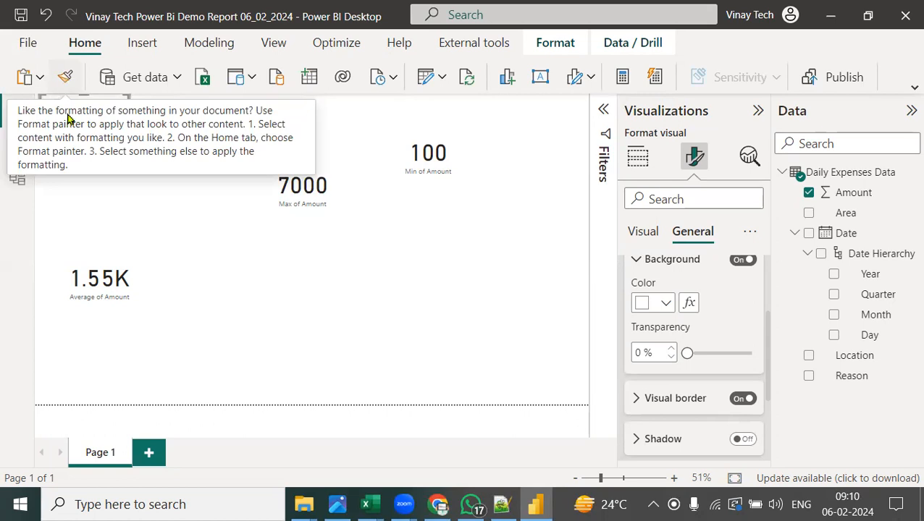
Copy the Sum of Amount card's formatting to the Average, Max and Min of Amount cards with Format painter
left_click(64, 81)
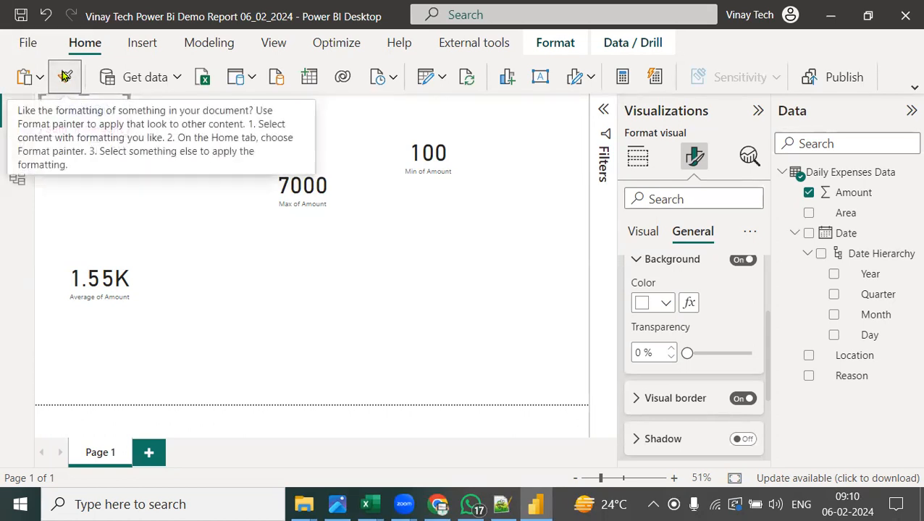
left_click(98, 286)
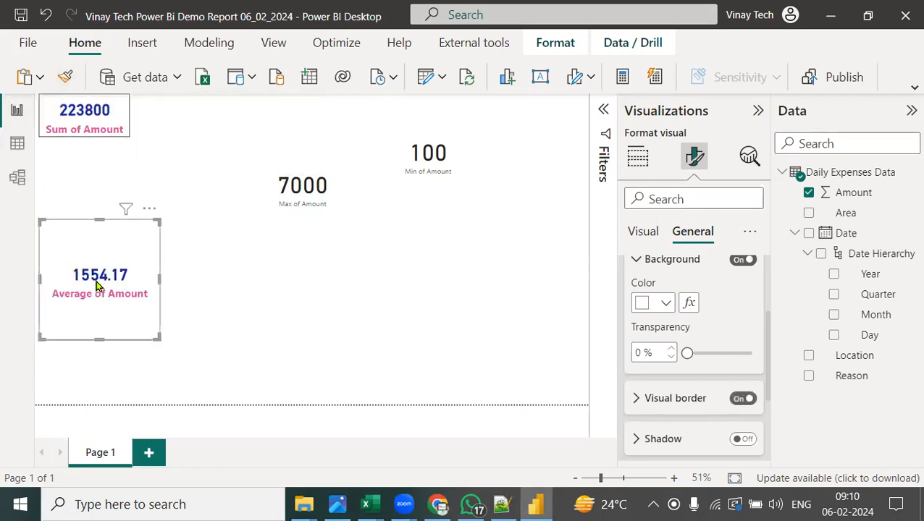
left_click(66, 77)
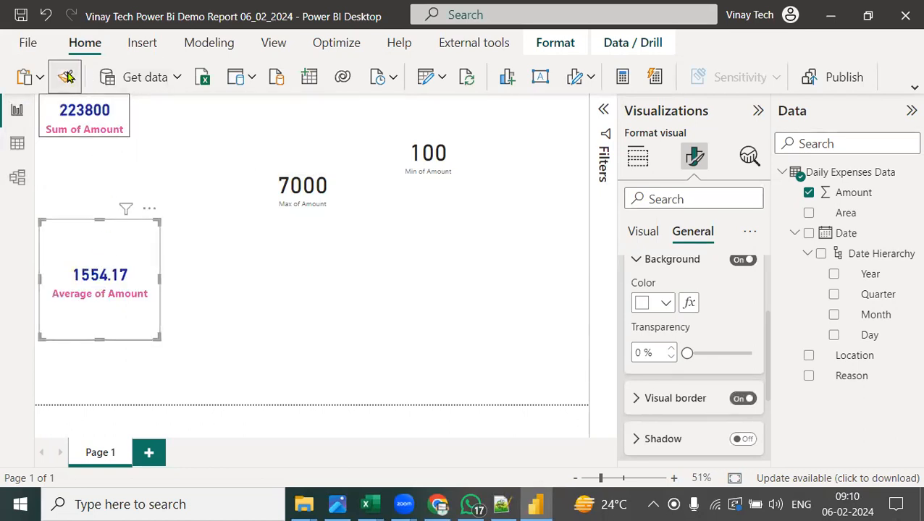
left_click(305, 190)
left_click(66, 77)
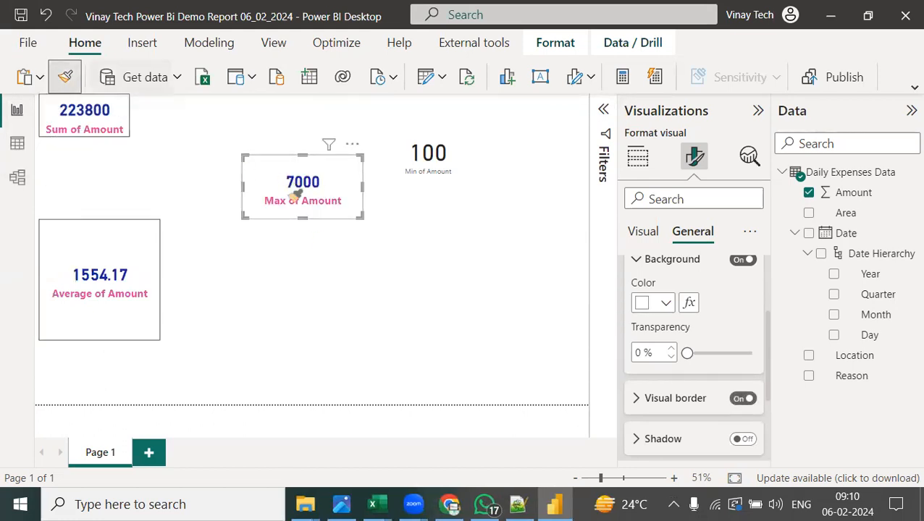
left_click(438, 158)
Arrange the Max, Min and Average of Amount cards in a row beside the Sum of Amount card, matching its height
left_click_drag(299, 200, 220, 123)
left_click_drag(221, 157, 233, 136)
left_click_drag(440, 173, 373, 148)
left_click_drag(378, 216, 380, 138)
left_click_drag(94, 294, 509, 161)
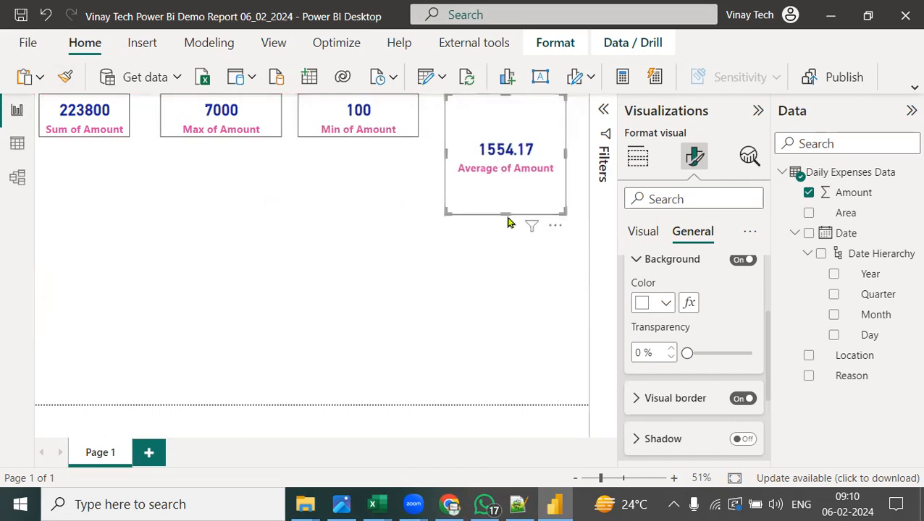
left_click_drag(507, 203, 513, 139)
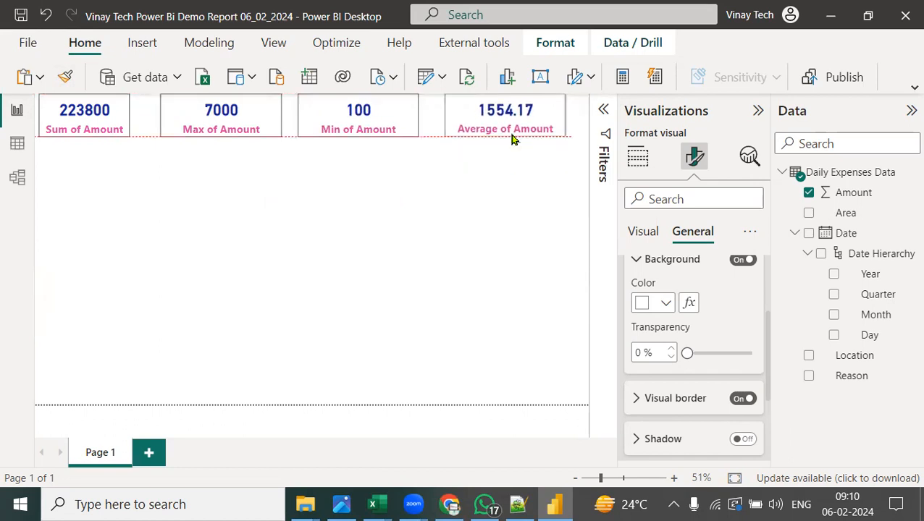
left_click(396, 217)
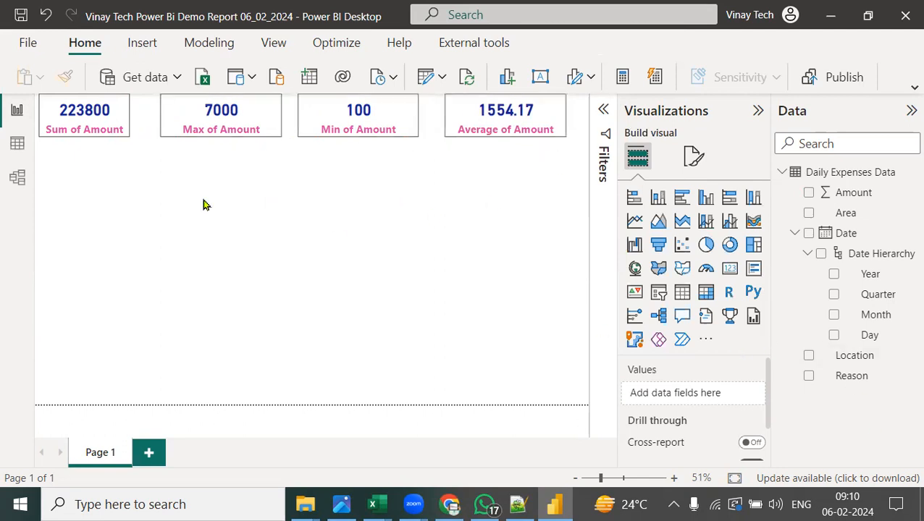
Add a slicer below the Min of Amount card and give it the Date hierarchy's Year field
left_click(658, 298)
left_click_drag(107, 198, 413, 189)
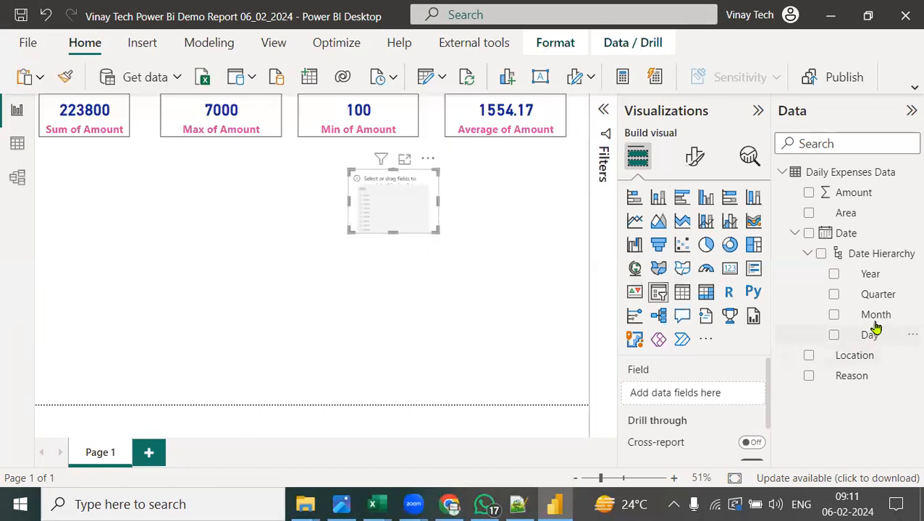
left_click_drag(865, 278, 708, 400)
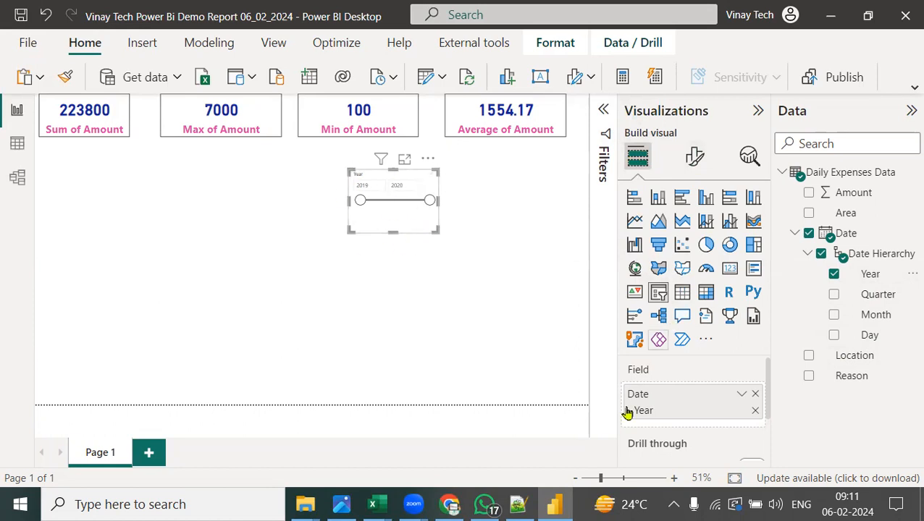
Set the Year slicer's style to Vertical list
left_click(694, 160)
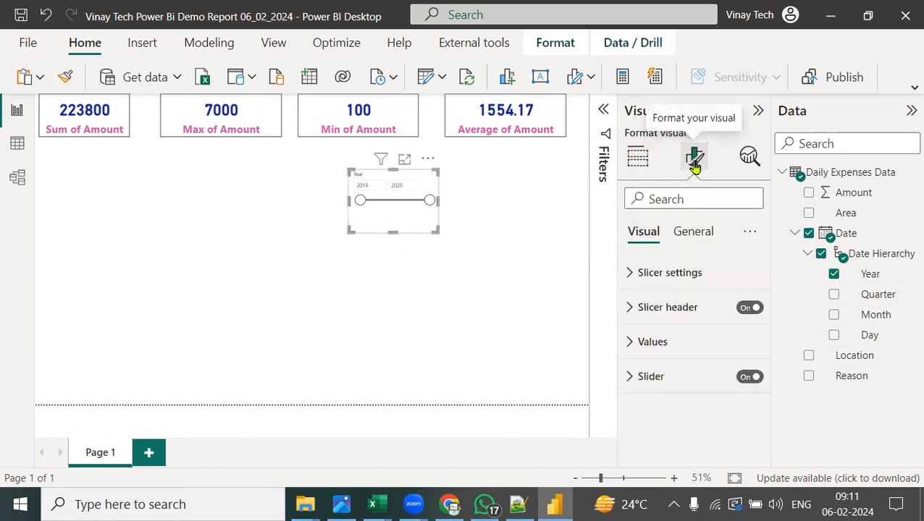
left_click(629, 278)
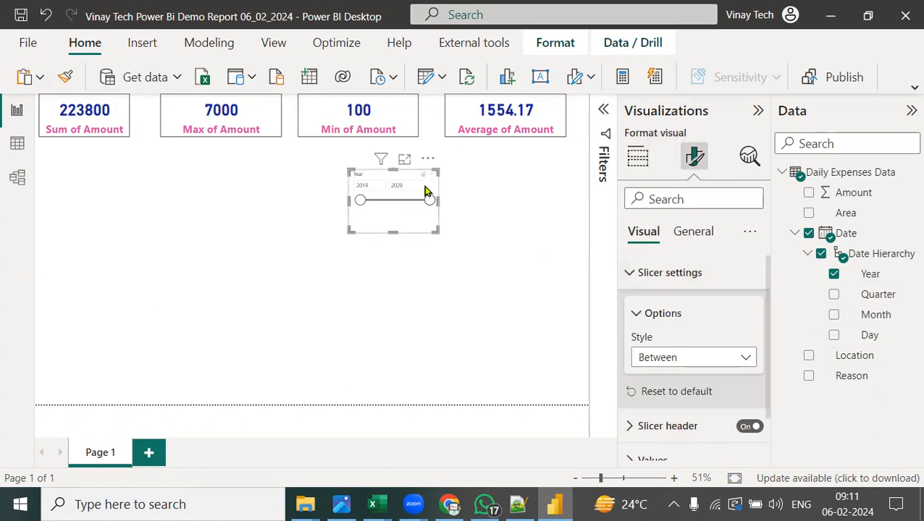
left_click(693, 358)
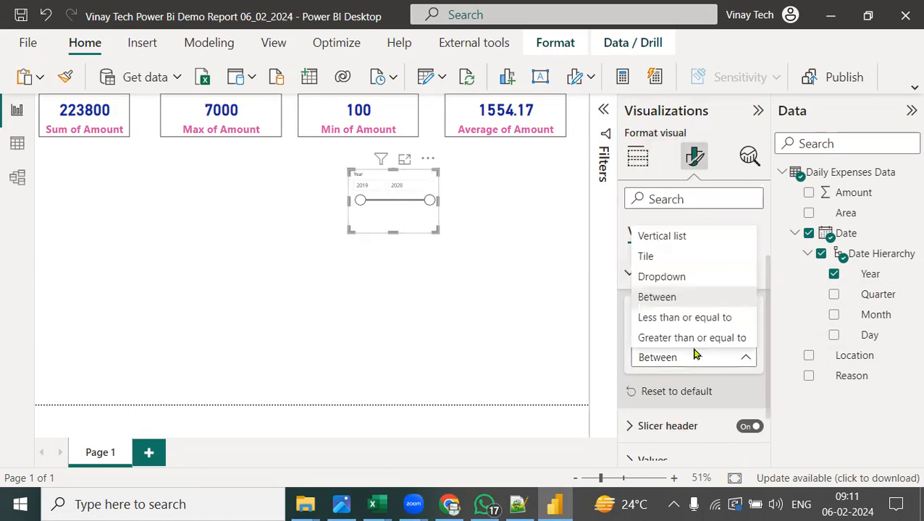
left_click(665, 239)
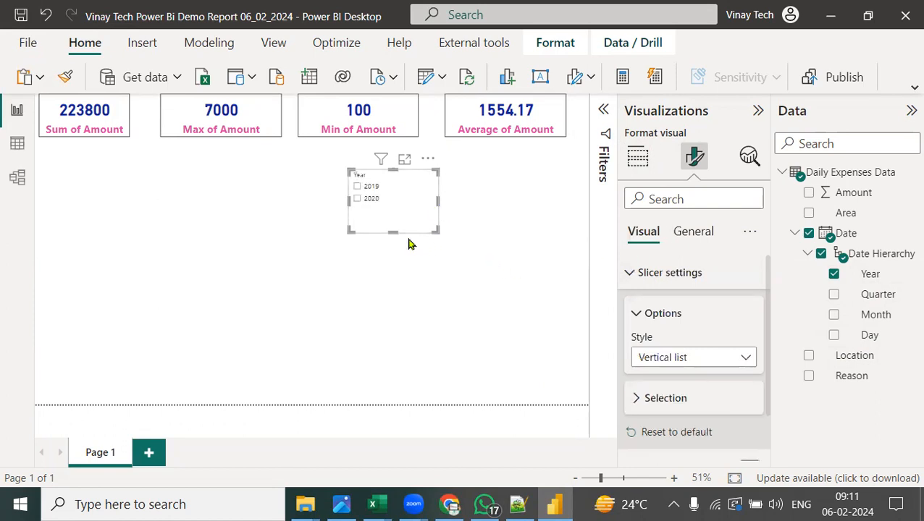
Try the Tile style on the Year slicer and switch it back to Vertical list
left_click(713, 367)
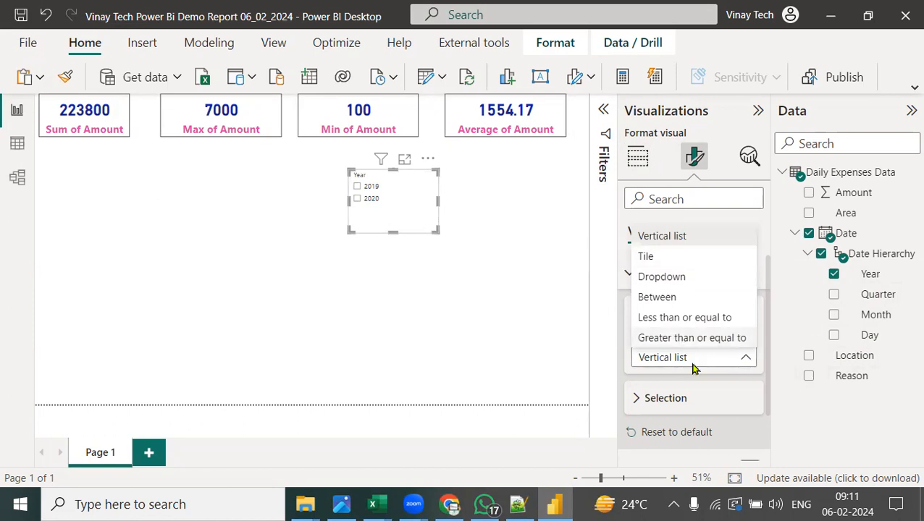
left_click(675, 258)
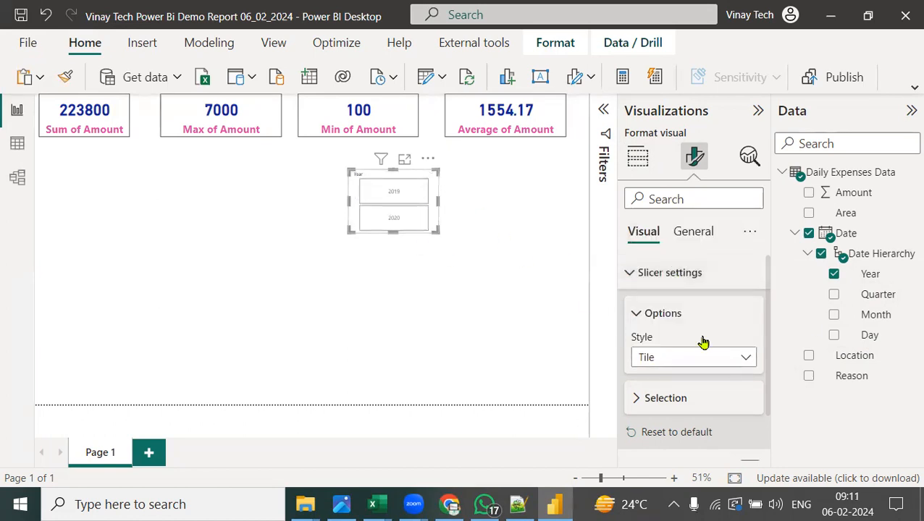
left_click(692, 356)
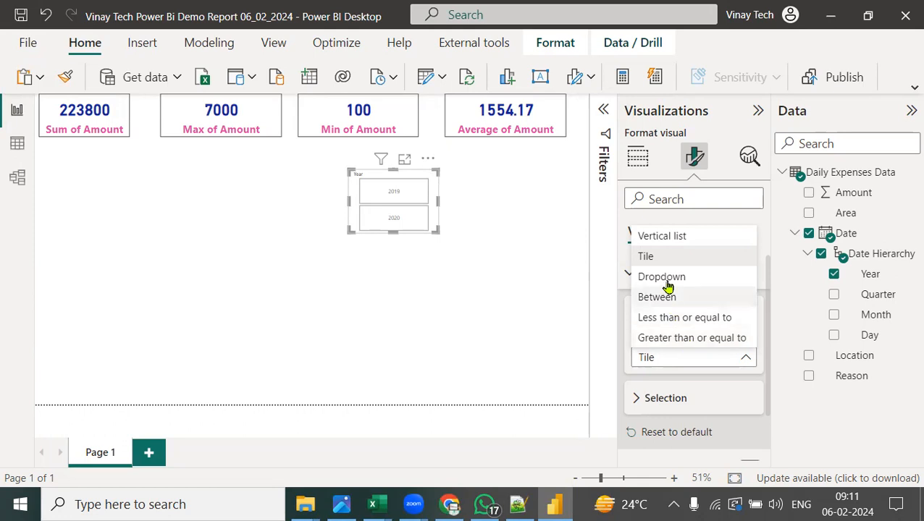
left_click(680, 239)
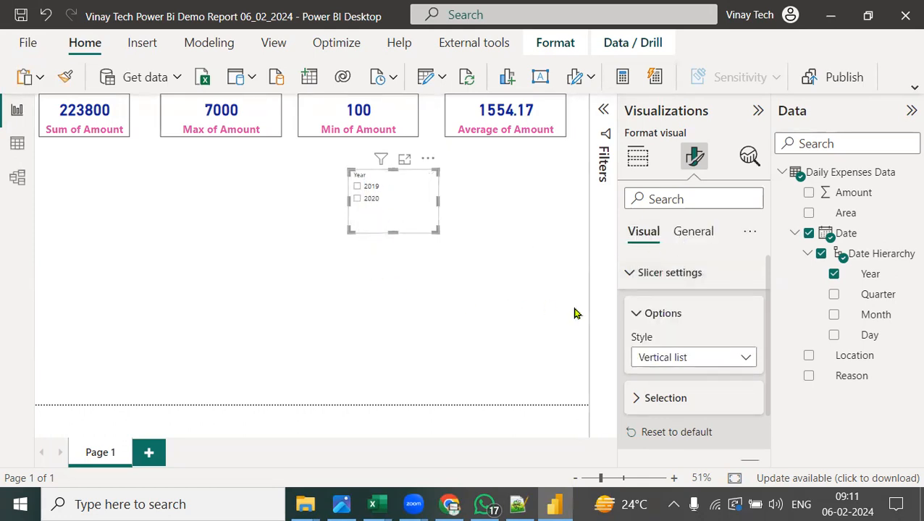
left_click(638, 281)
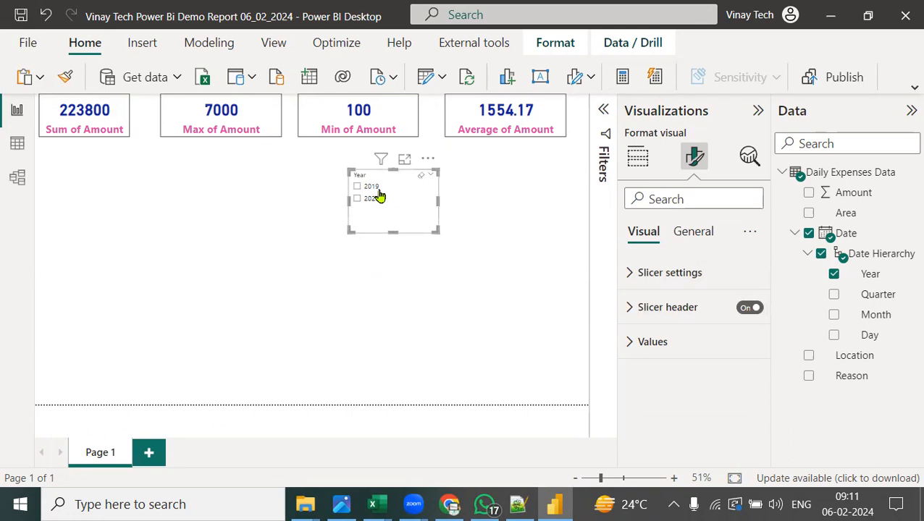
Format the Year slicer's header text as bold, size 20 and pink
left_click(629, 312)
scroll(732, 393, "down", 2)
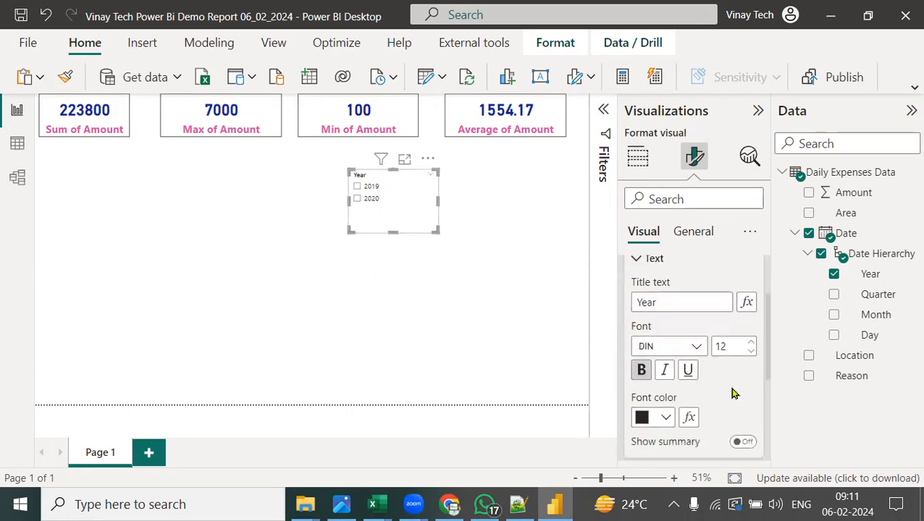
double_click(723, 345)
type("20")
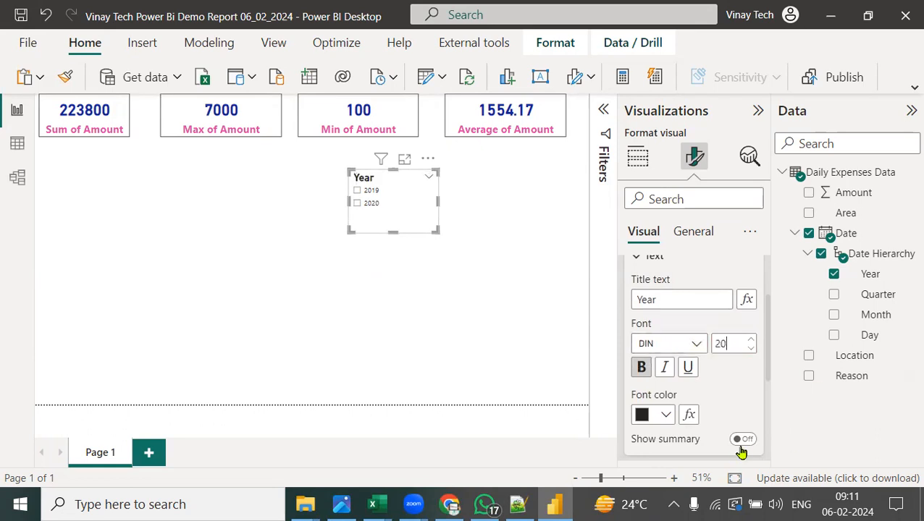
left_click(665, 415)
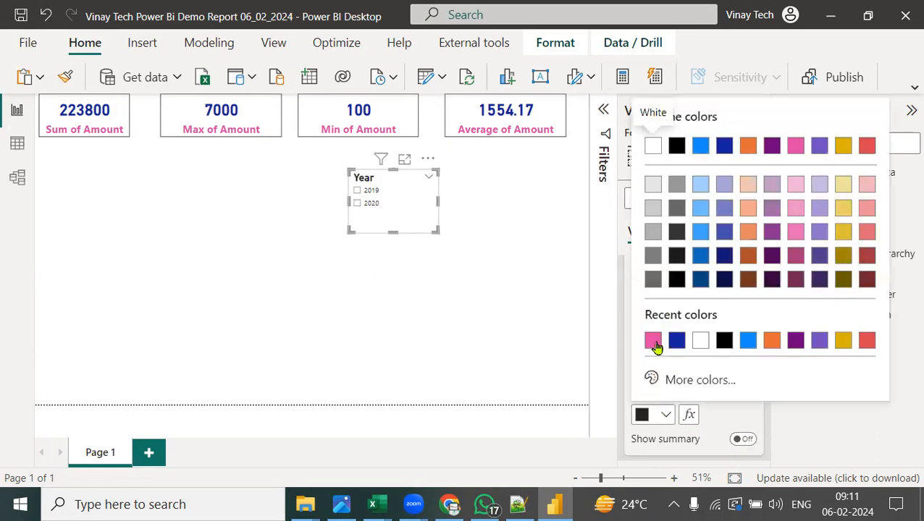
left_click(654, 345)
Format the Year slicer's values as bold, size 18 and dark blue
scroll(716, 373, "down", 5)
left_click(629, 443)
scroll(675, 391, "down", 5)
double_click(722, 312)
type("18")
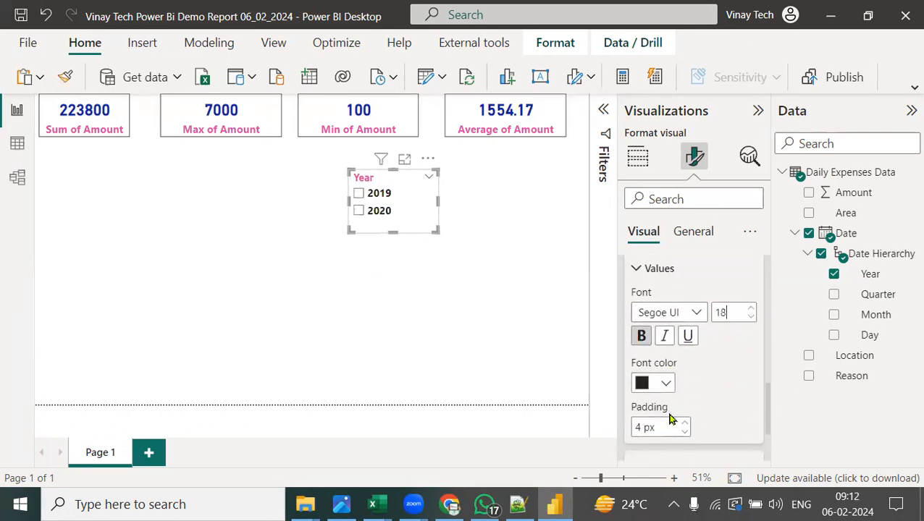
left_click(670, 387)
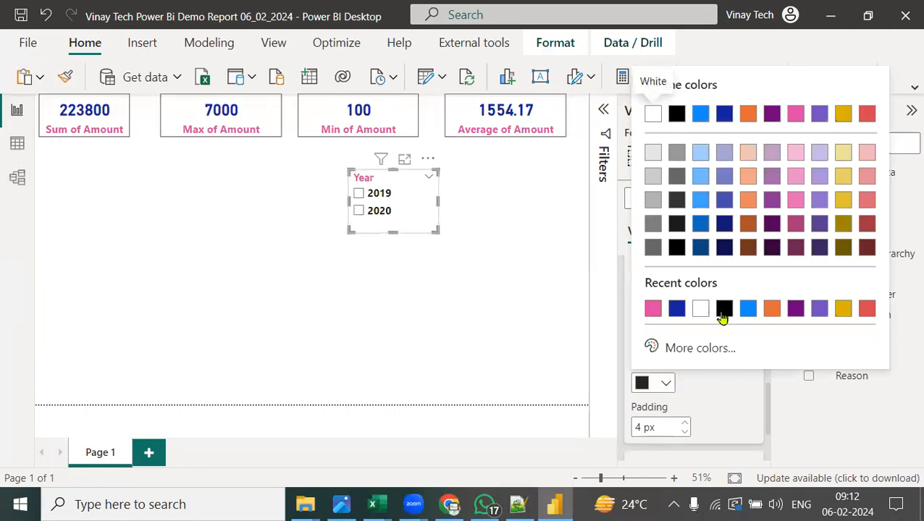
left_click(681, 313)
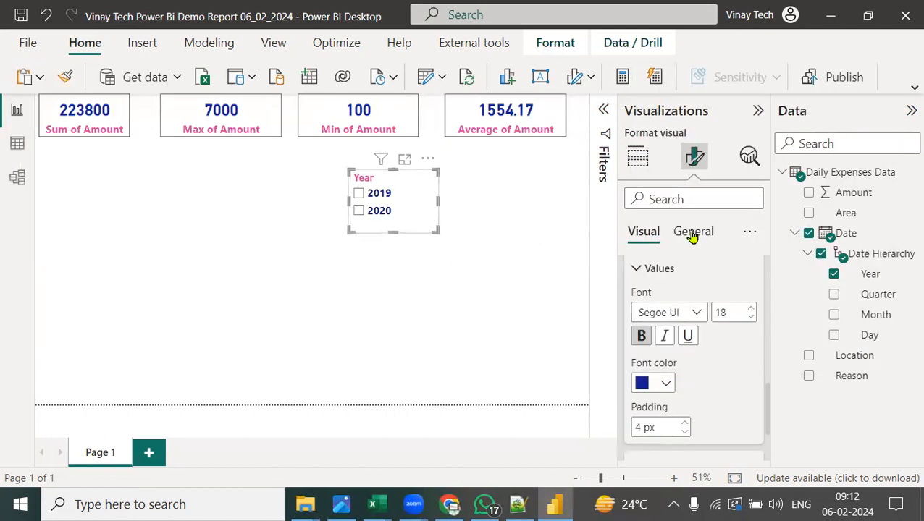
Turn on the visual border for the Year slicer and narrow the slicer to fit its values
left_click(694, 233)
left_click(632, 343)
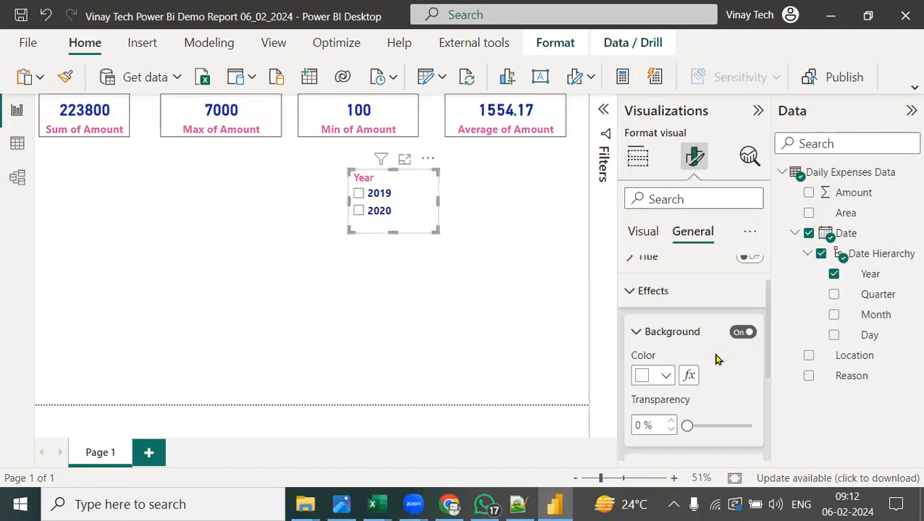
scroll(717, 362, "down", 2)
left_click(754, 401)
mouse_move(436, 229)
left_mouse_down()
mouse_move(402, 212)
mouse_move(420, 237)
left_mouse_up()
left_click(432, 286)
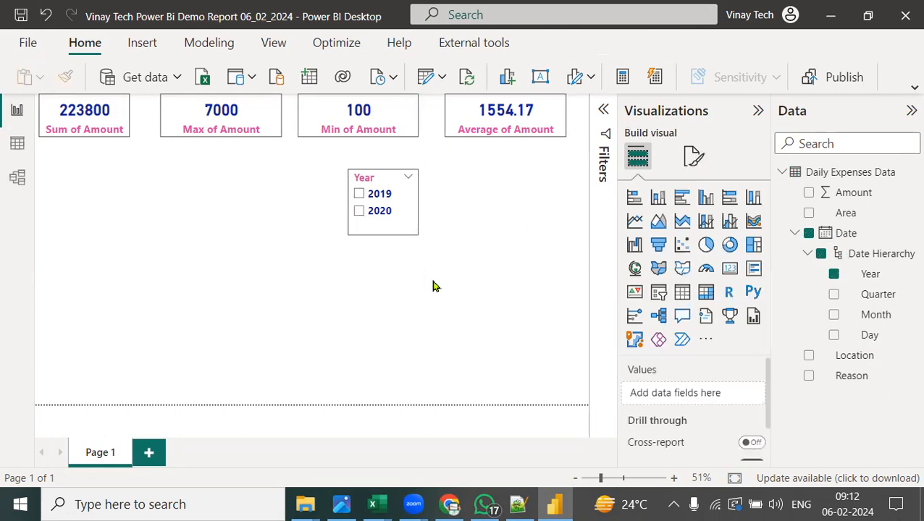
Duplicate the Year slicer beside the original and replace the copy's Year field with Month
left_click(416, 233)
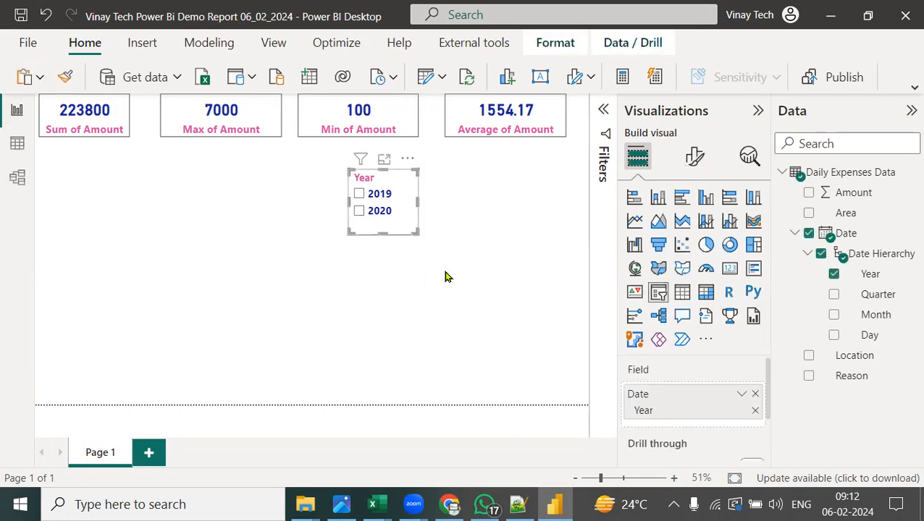
left_click(464, 289)
key("ctrl+v")
left_click_drag(396, 233, 503, 229)
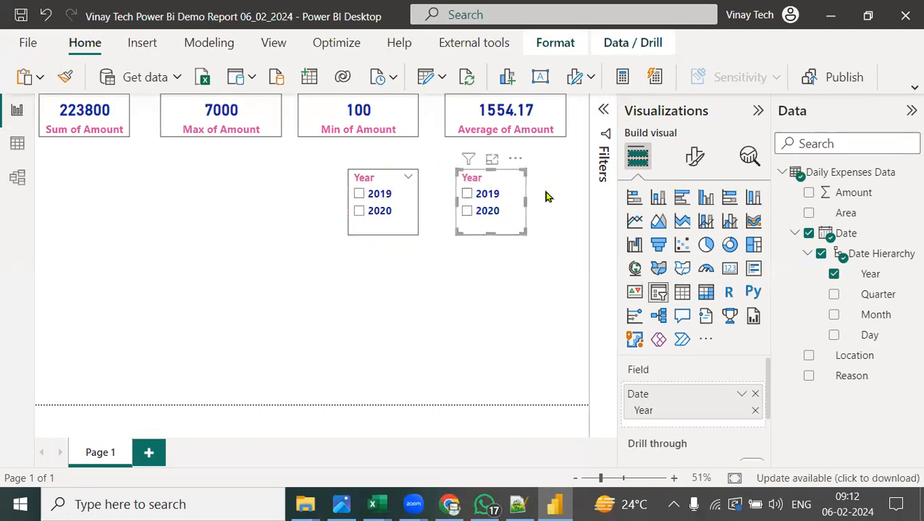
left_click_drag(882, 317, 721, 397)
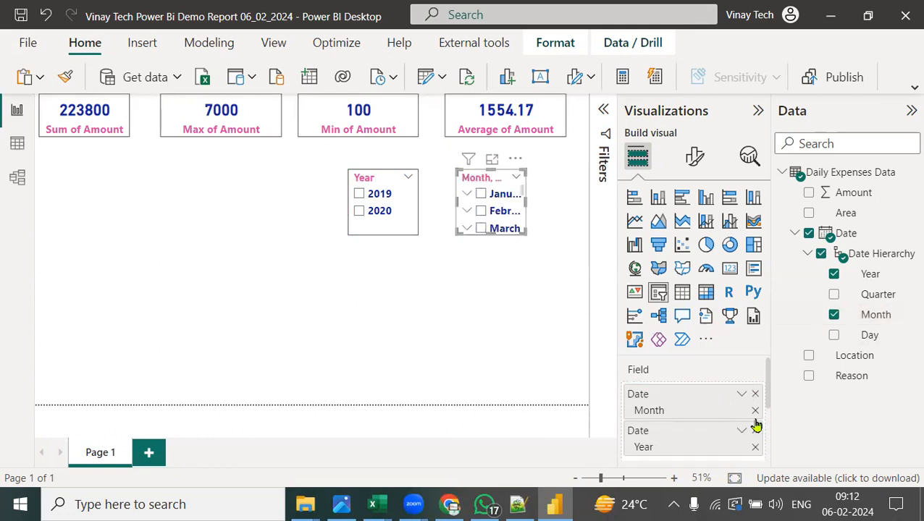
left_click(755, 432)
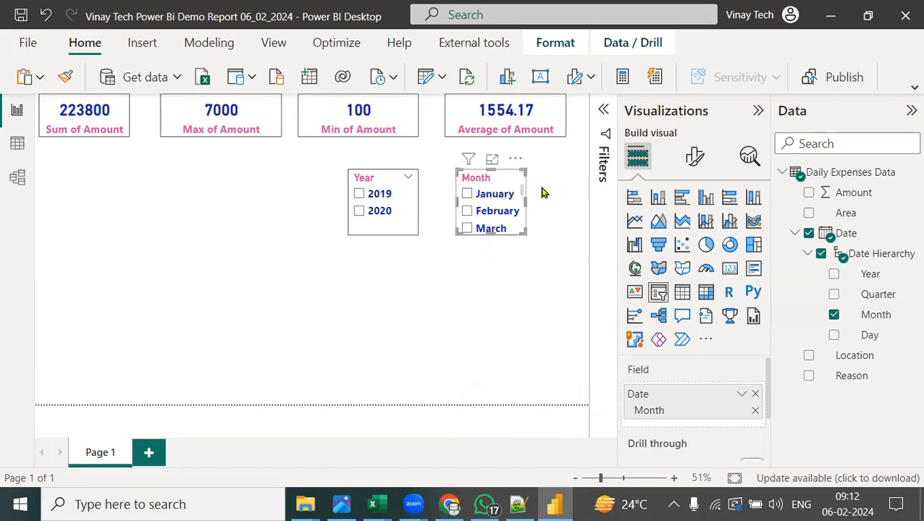
Filter the Month slicer at visual level to show only July and August
left_click(604, 112)
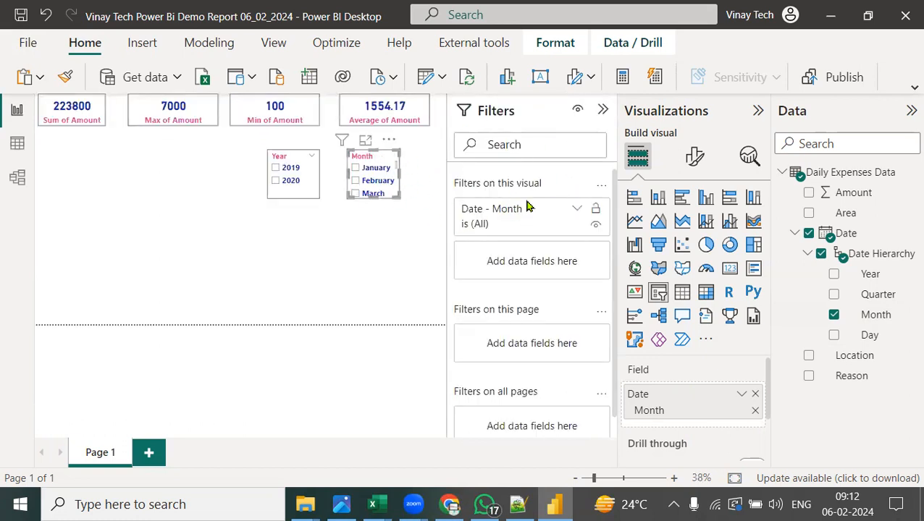
left_click(572, 223)
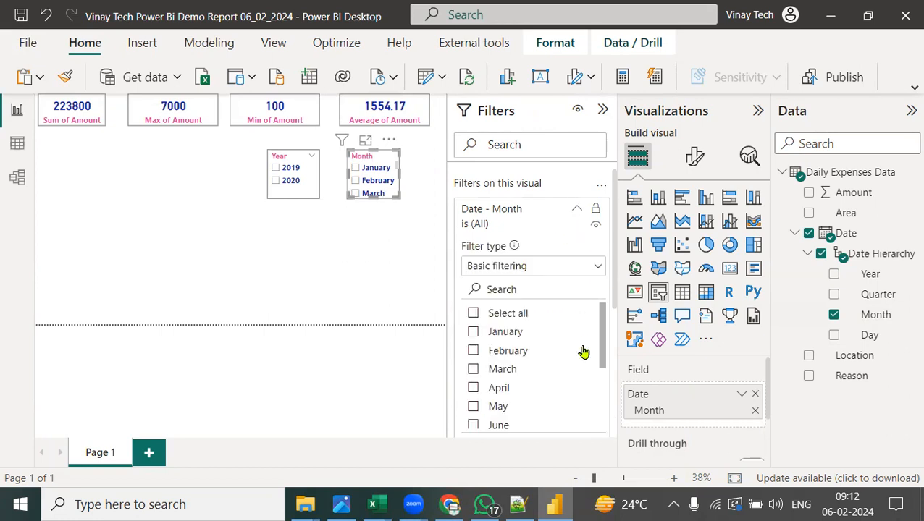
scroll(525, 413, "down", 2)
left_click(472, 405)
left_click(473, 424)
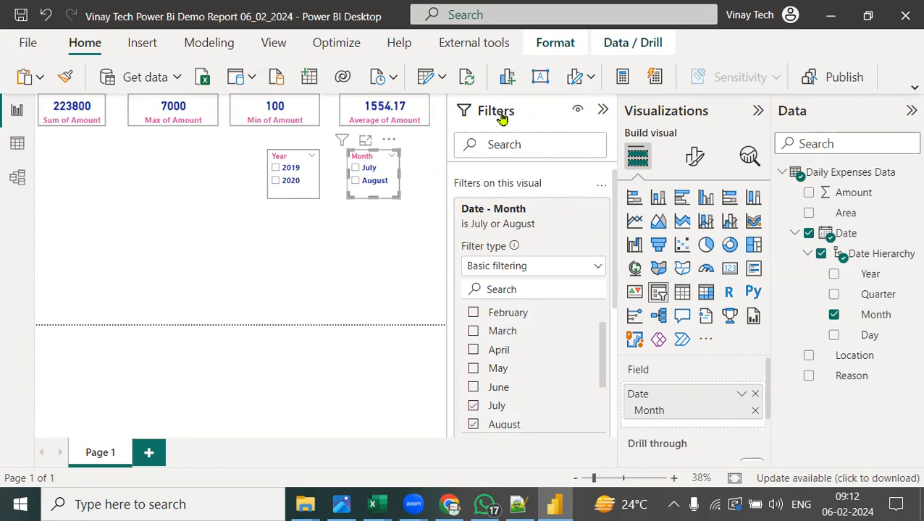
left_click(601, 110)
left_click(388, 311)
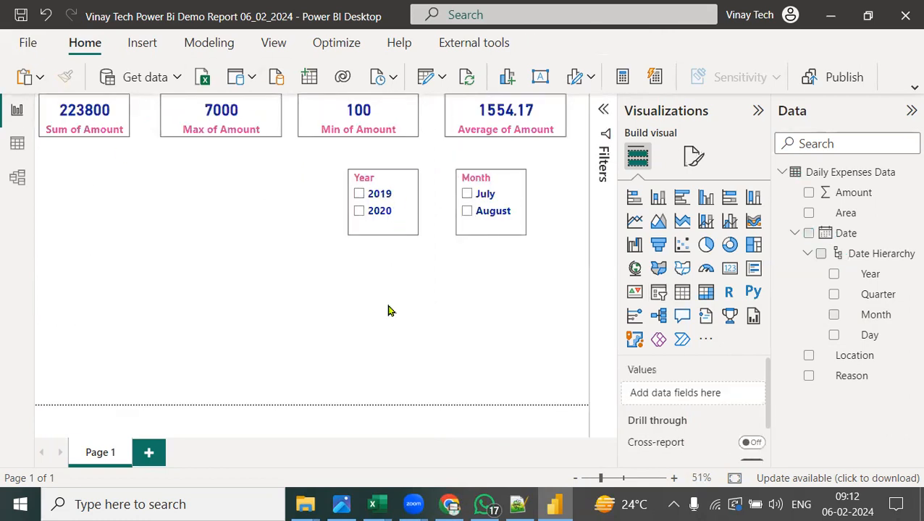
Test the cards against Year and Month slicer combinations using 2019, 2020, July and August, and clear both slicers
left_click(359, 196)
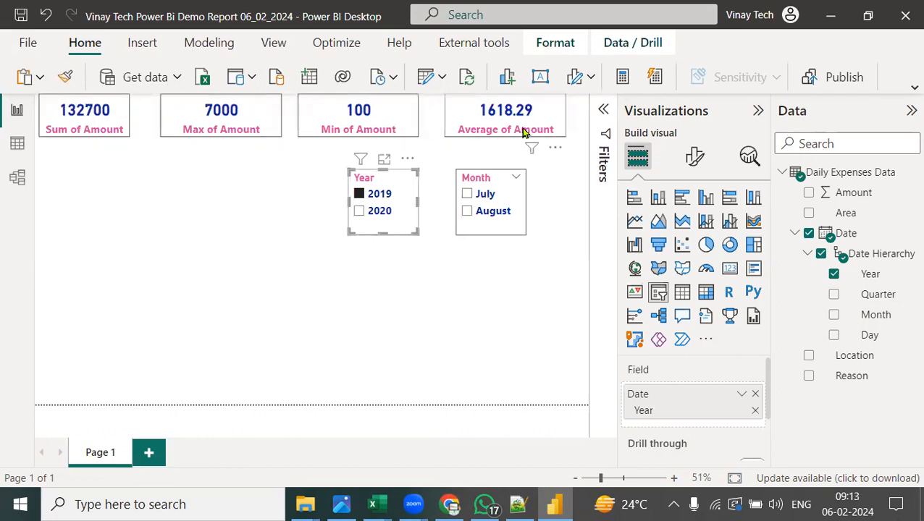
left_click(467, 212)
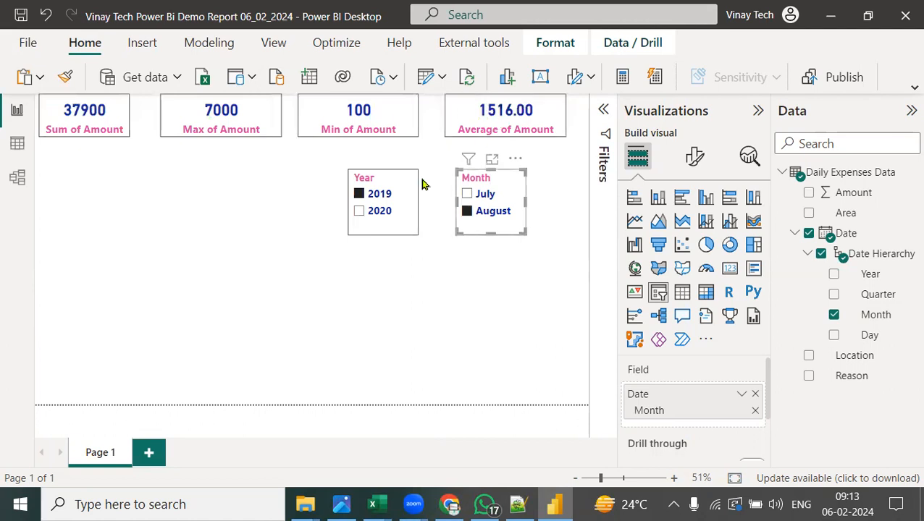
left_click(361, 211)
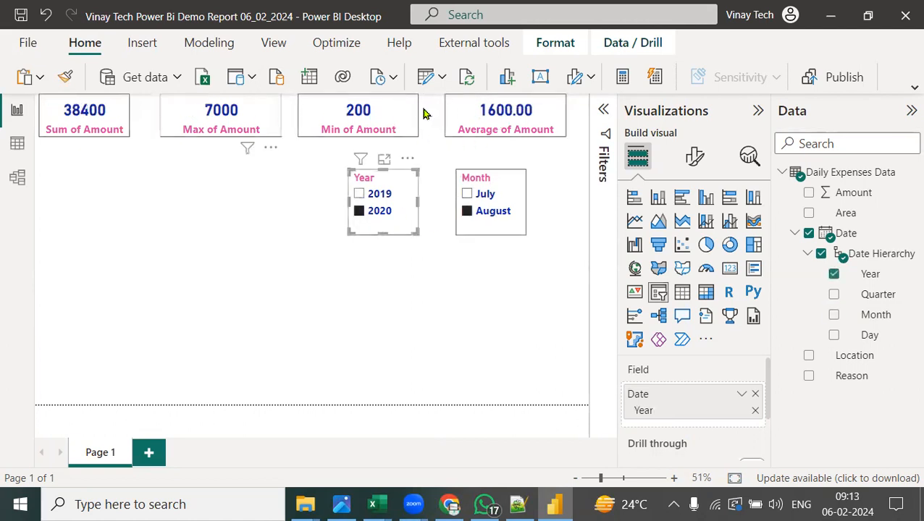
left_click(470, 194)
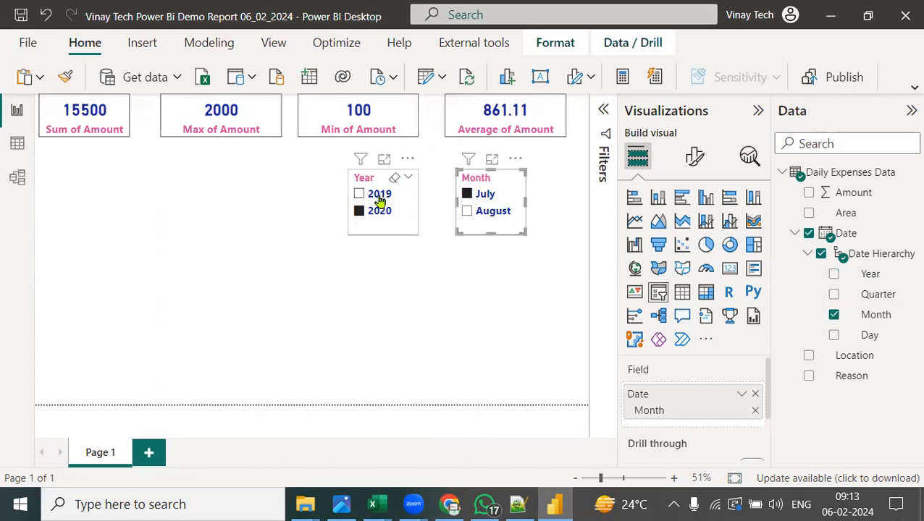
left_click(505, 277)
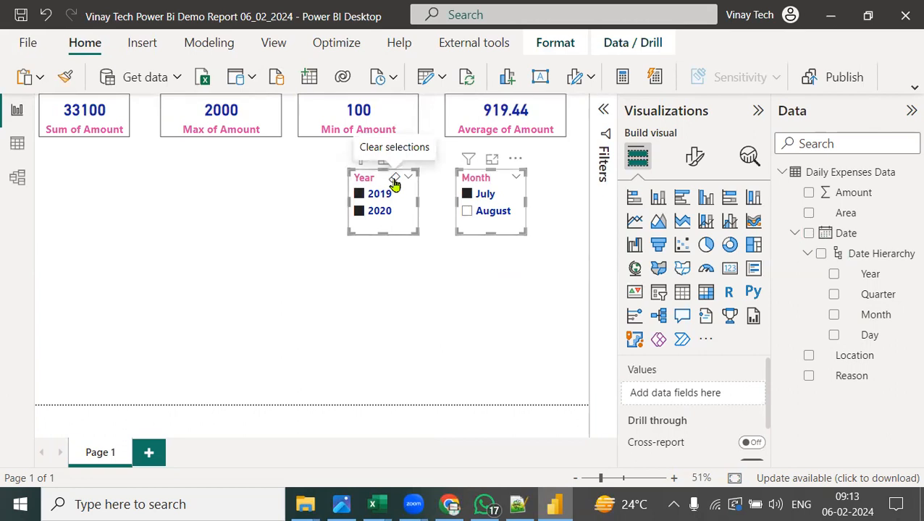
left_click(395, 181)
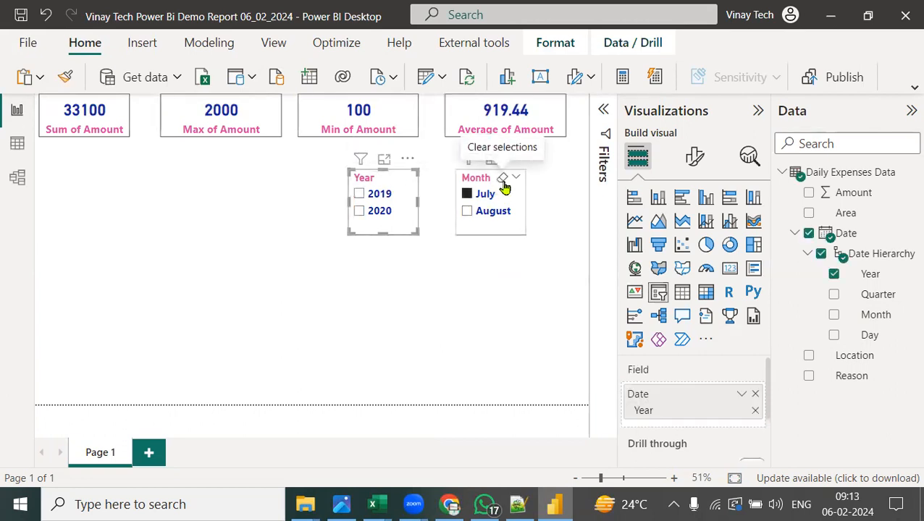
left_click(503, 181)
left_click(489, 279)
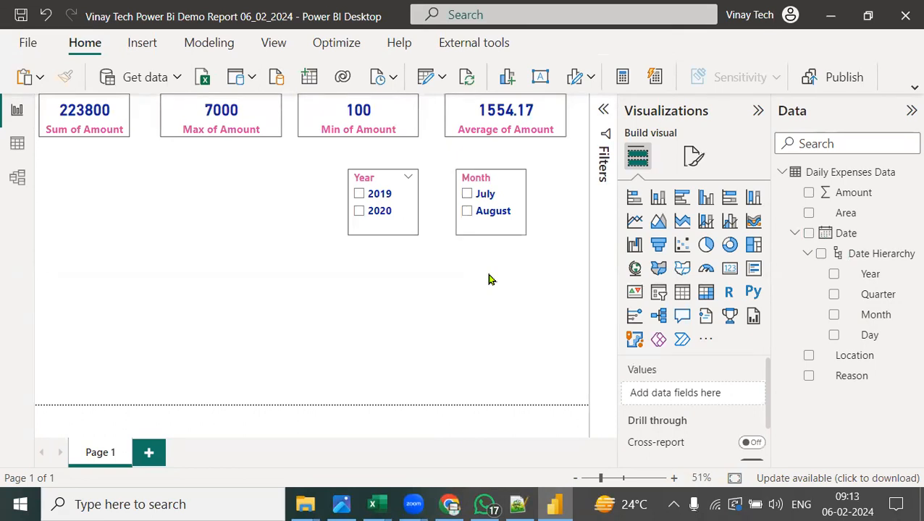
Insert a stacked bar chart below the cards, enlarge it, and assign Reason to the Y-axis and Amount to the X-axis
left_click(634, 199)
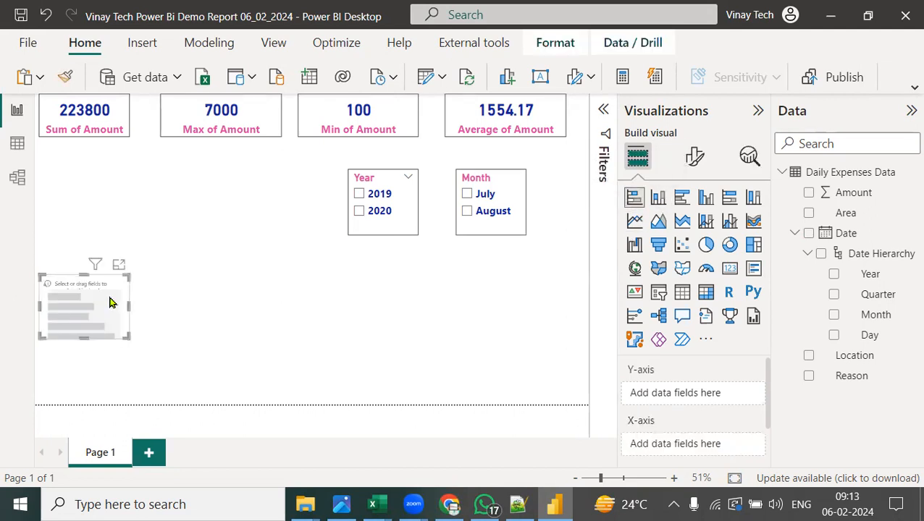
left_click_drag(128, 336, 169, 416)
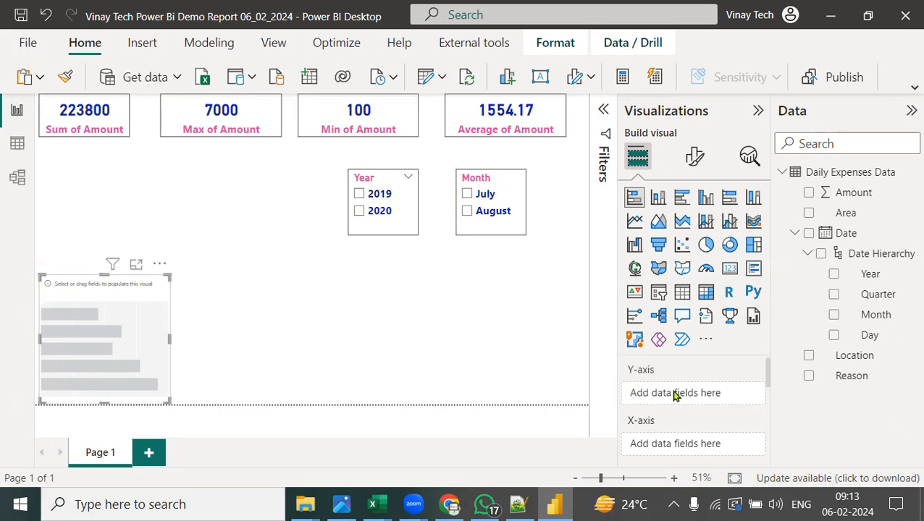
left_click_drag(866, 280, 790, 283)
left_click_drag(794, 335, 898, 319)
left_click_drag(881, 378, 715, 400)
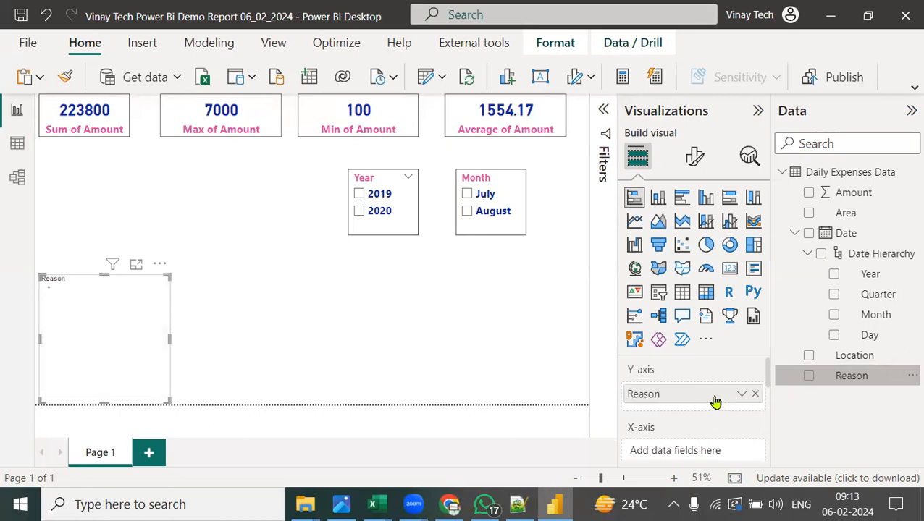
left_click_drag(853, 194, 720, 452)
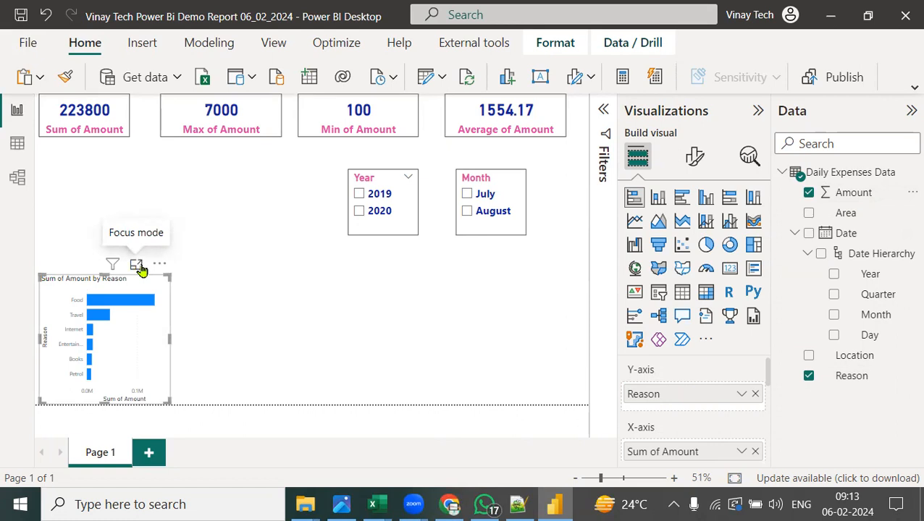
Examine the bar chart in focus mode, checking the Food, Travel and Petrol amounts, and return to the report
left_click(138, 266)
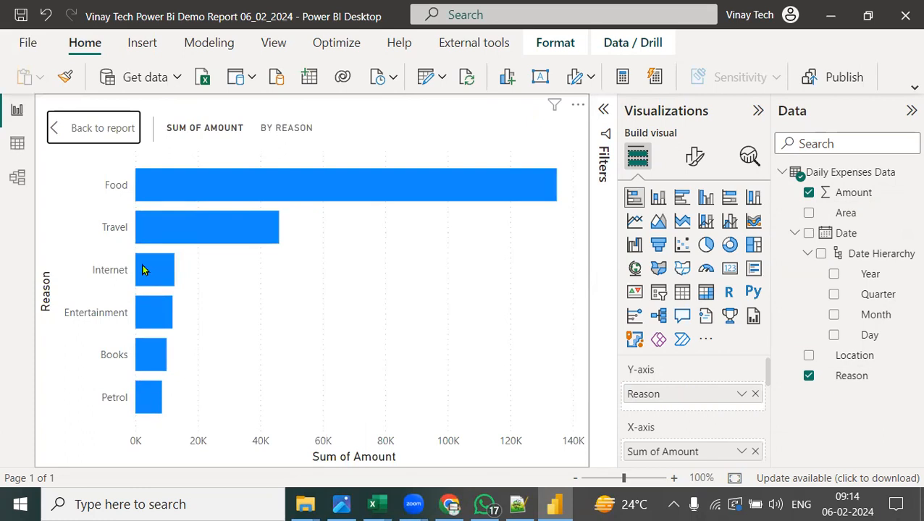
mouse_move(404, 152)
left_mouse_down()
mouse_move(199, 139)
mouse_move(63, 205)
mouse_move(261, 237)
mouse_move(547, 237)
left_mouse_up()
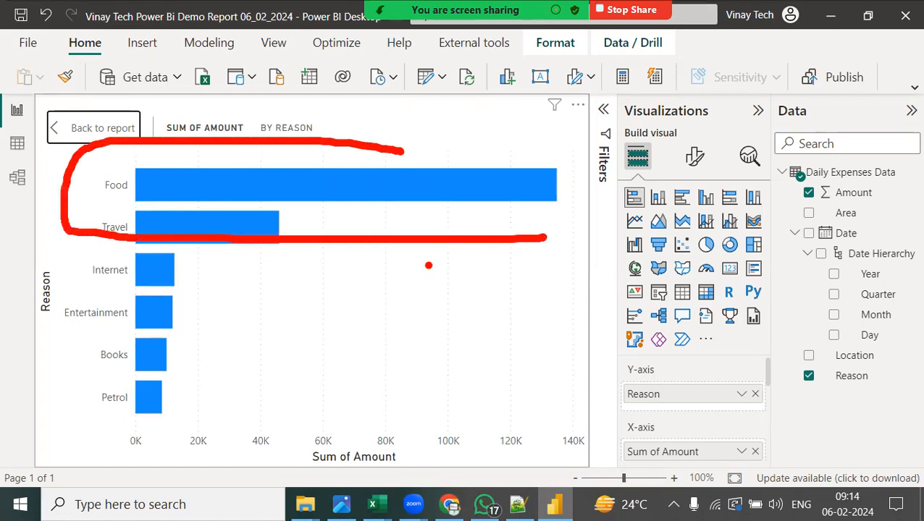
mouse_move(203, 353)
left_mouse_down()
mouse_move(58, 362)
mouse_move(124, 430)
mouse_move(205, 346)
mouse_move(145, 334)
left_mouse_up()
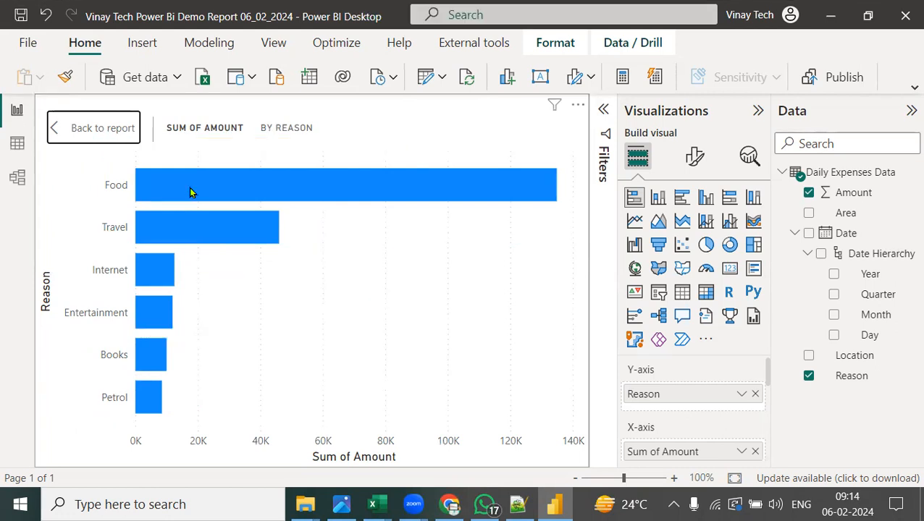
mouse_move(192, 194)
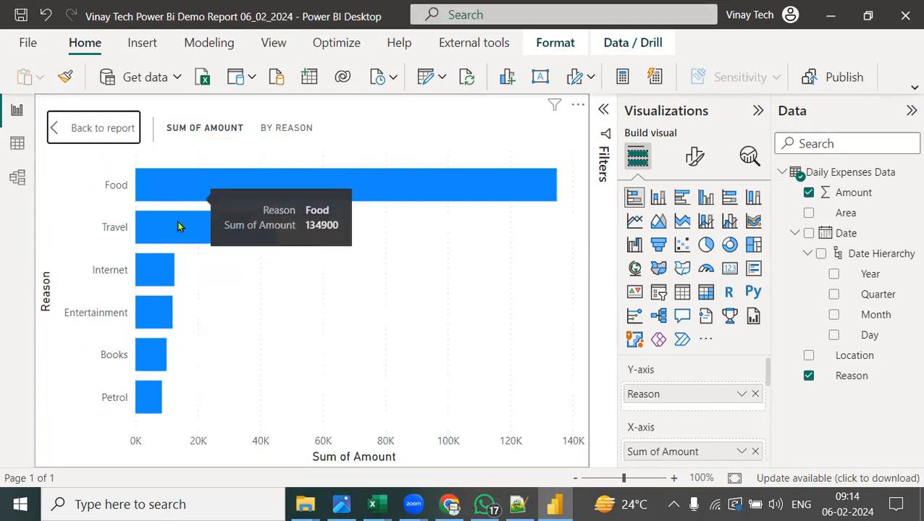
mouse_move(175, 236)
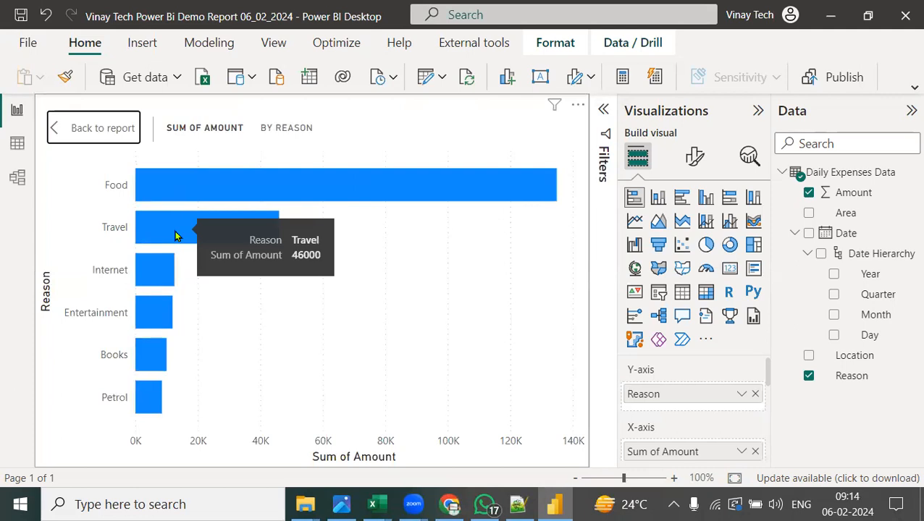
mouse_move(143, 400)
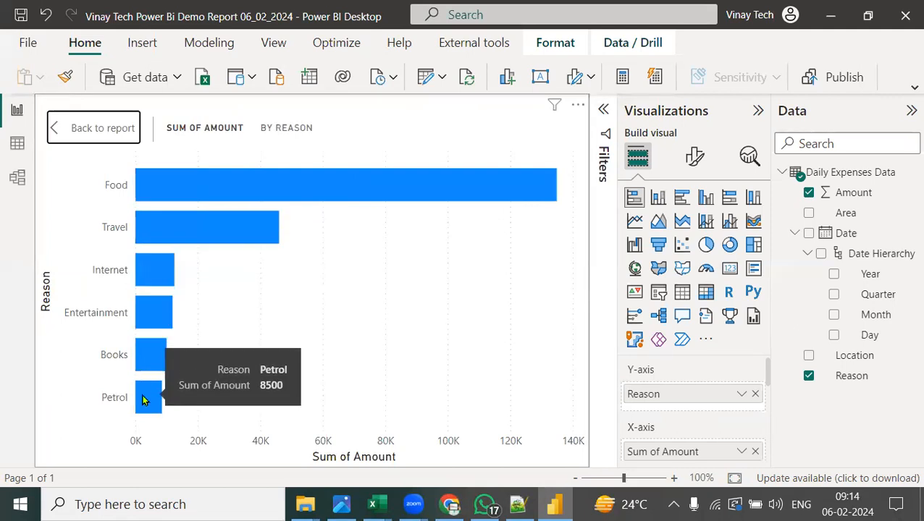
left_click(105, 134)
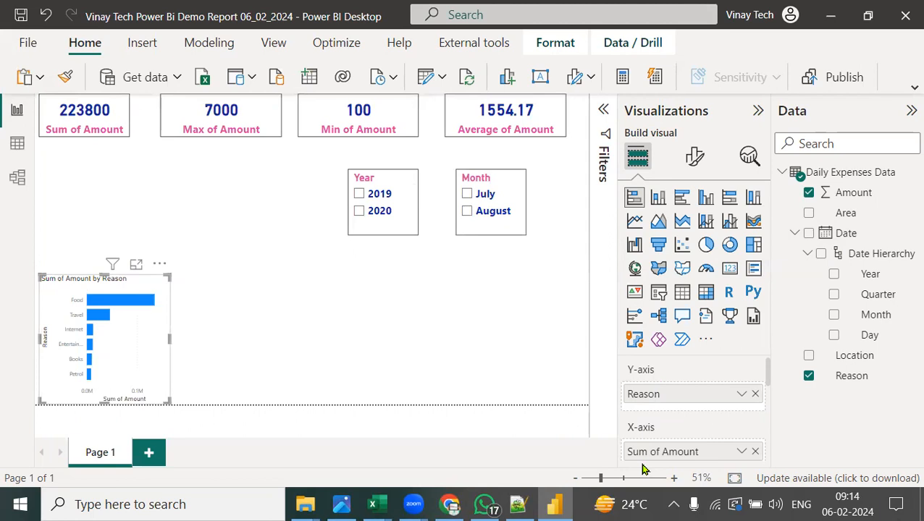
Turn on the visual border for the Sum of Amount by Reason bar chart and widen the chart slightly
left_click(693, 161)
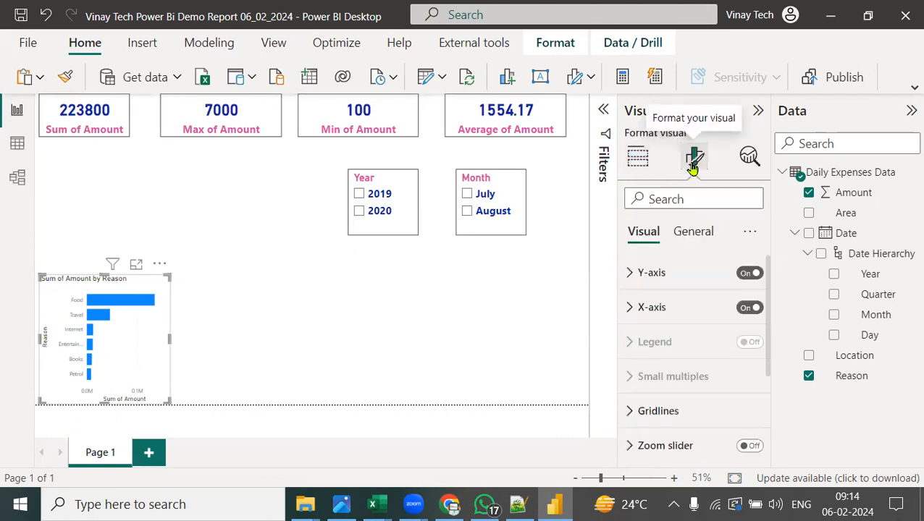
left_click(706, 239)
left_click(637, 341)
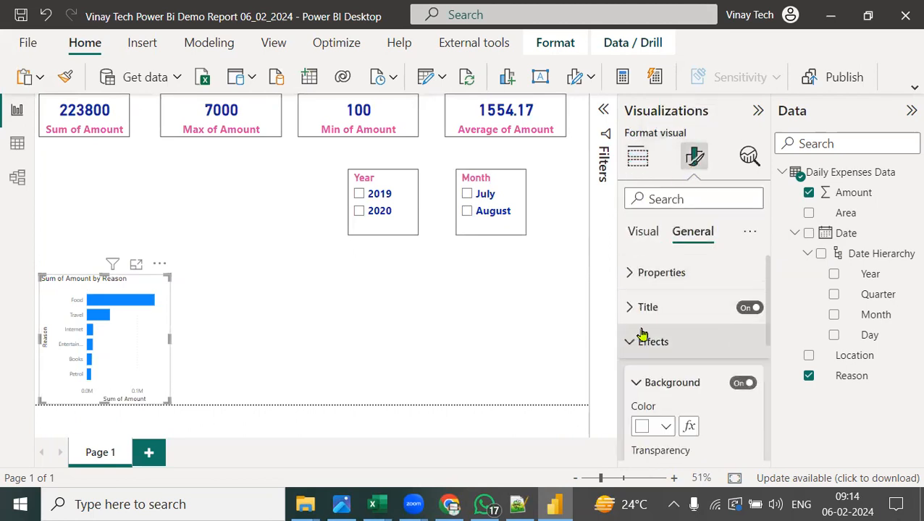
scroll(641, 334, "down", 3)
left_click(743, 429)
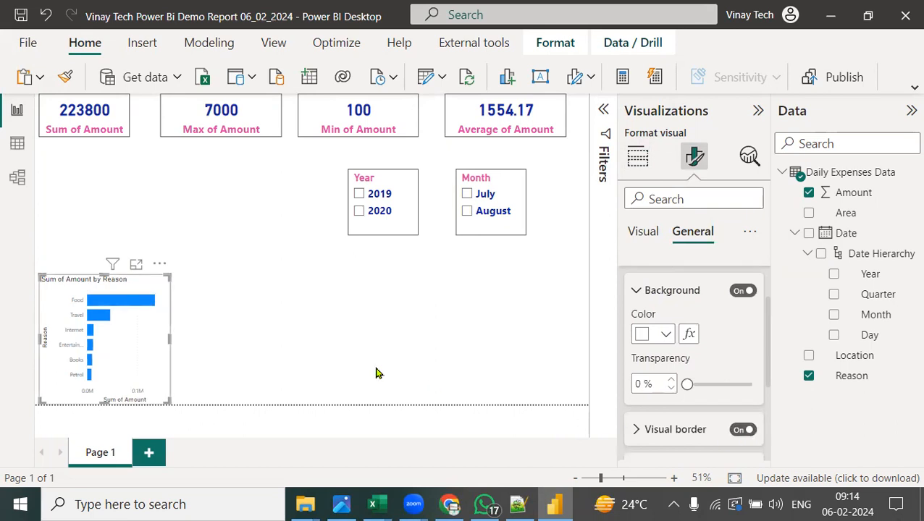
left_click(183, 354)
left_click(136, 350)
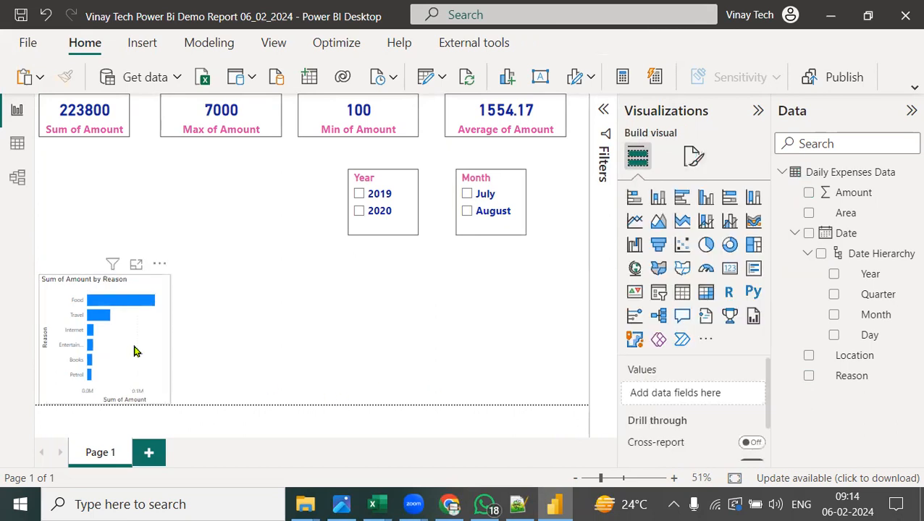
left_click_drag(172, 348, 200, 345)
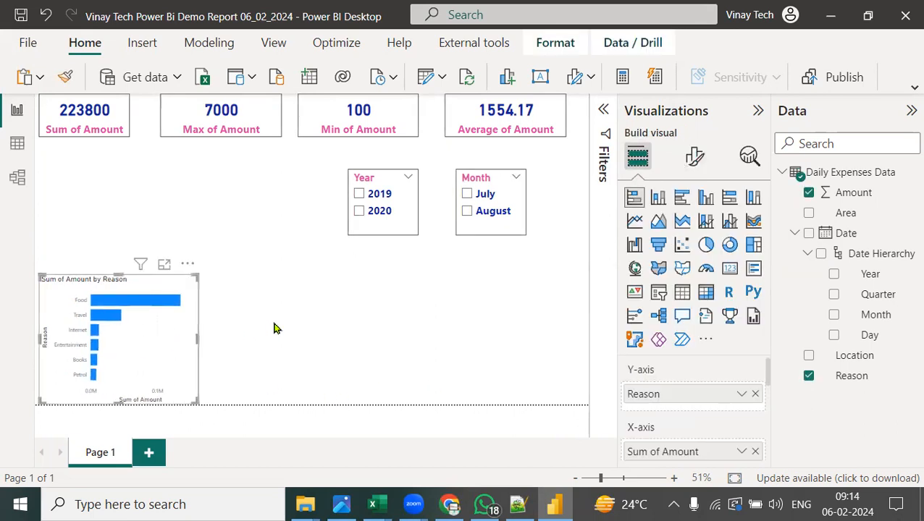
Insert a pie chart beside the bar chart, widen it, and set Location as its legend and Amount as its values
left_click(242, 307)
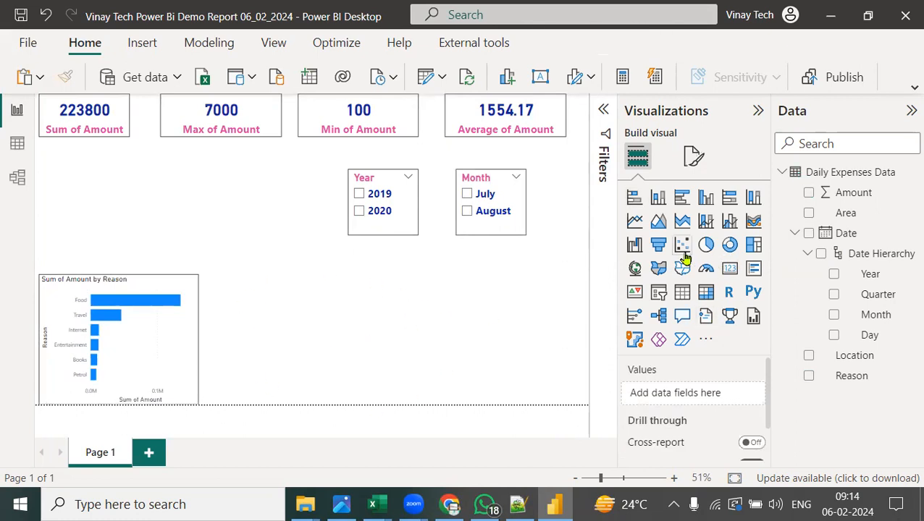
left_click(705, 247)
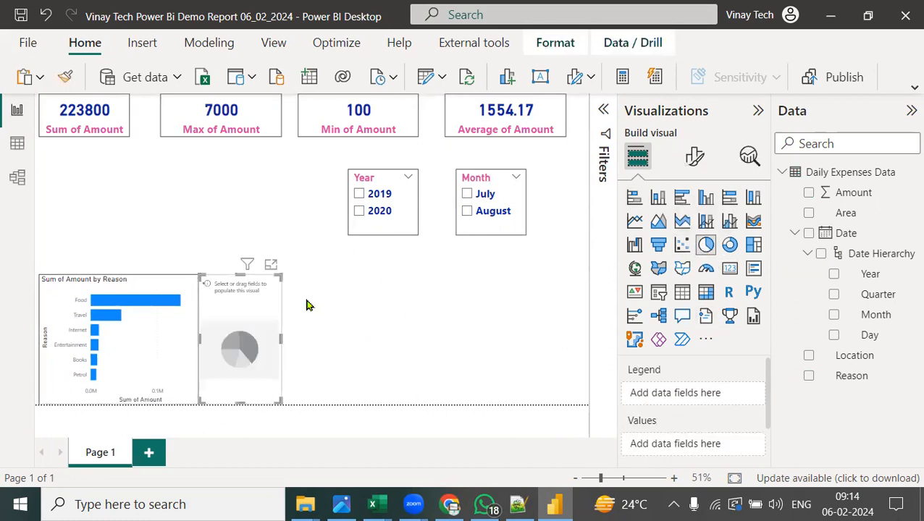
left_click_drag(281, 337, 364, 343)
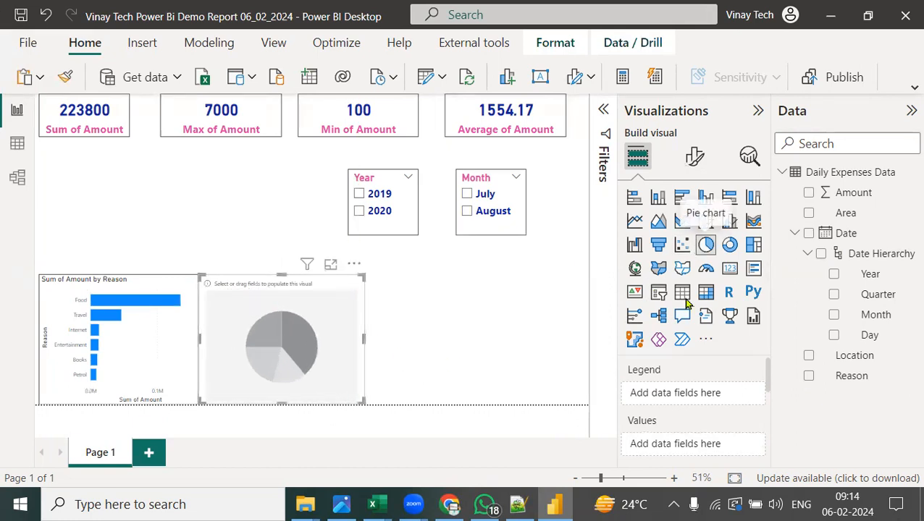
left_click_drag(881, 362, 676, 393)
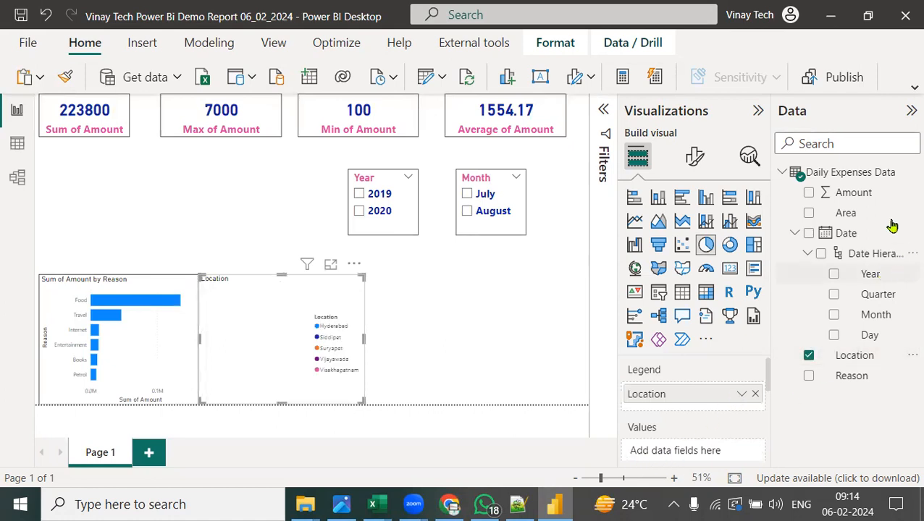
left_click_drag(850, 193, 701, 449)
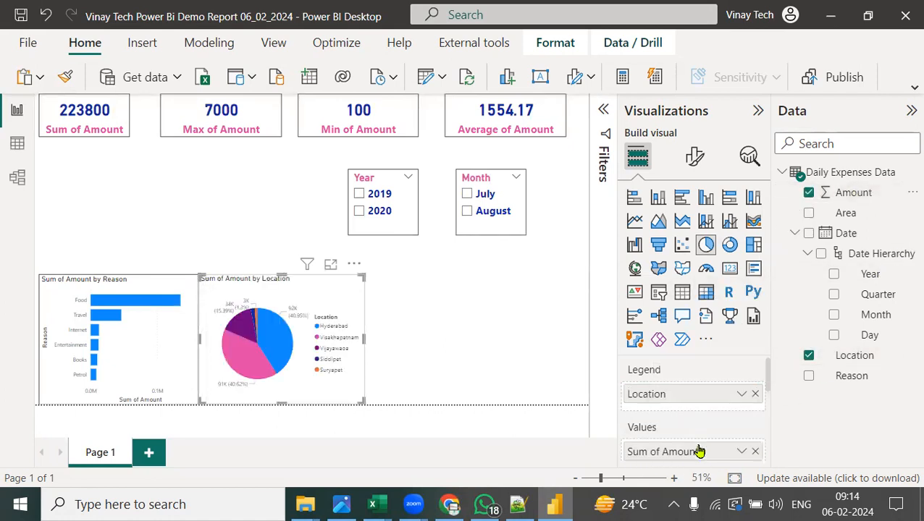
Examine the pie chart in focus mode, checking the Visakhapatnam, Suryapet and Hyderabad slices, and return to the report
left_click(332, 265)
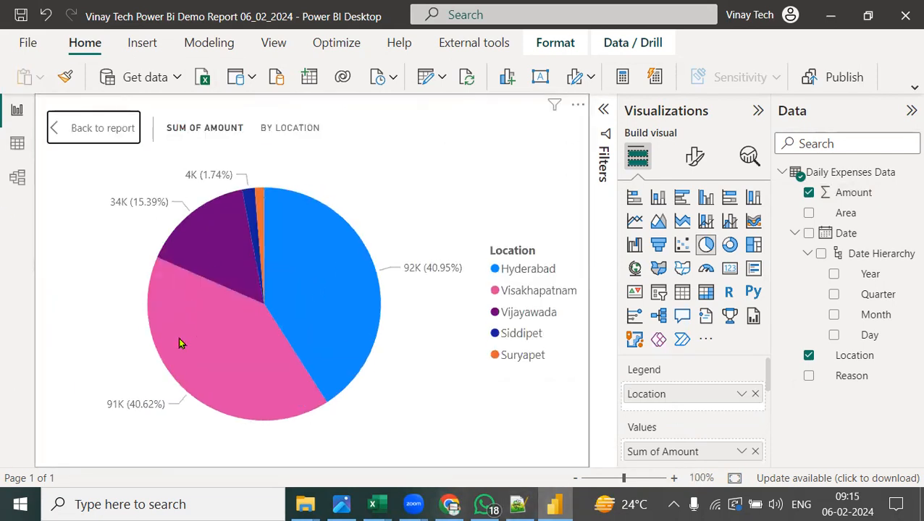
mouse_move(181, 343)
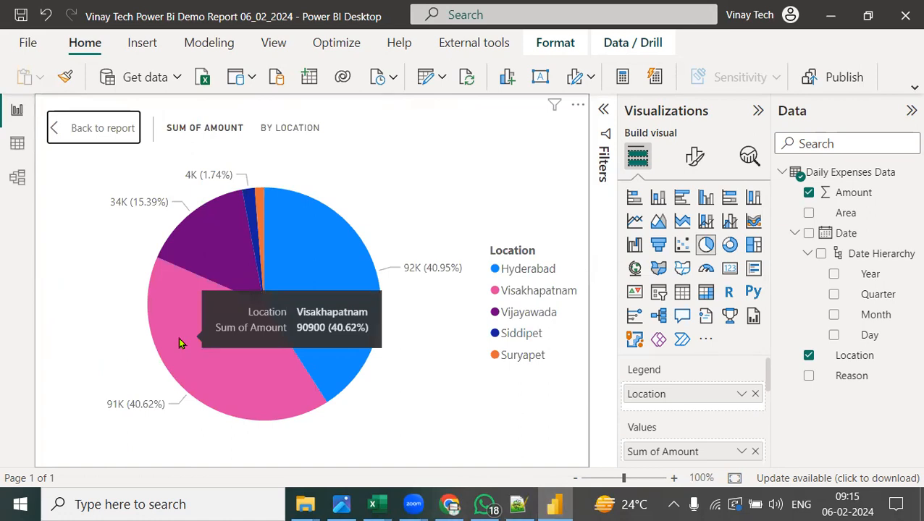
mouse_move(258, 207)
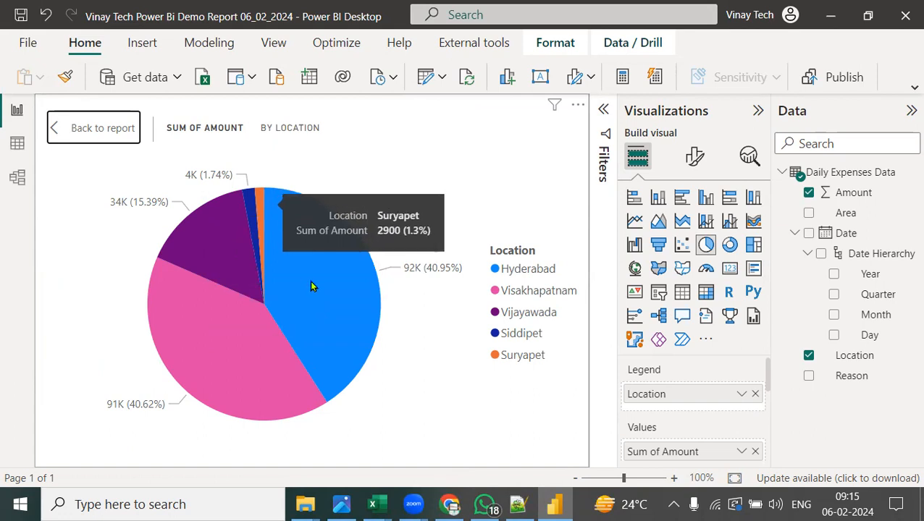
mouse_move(311, 287)
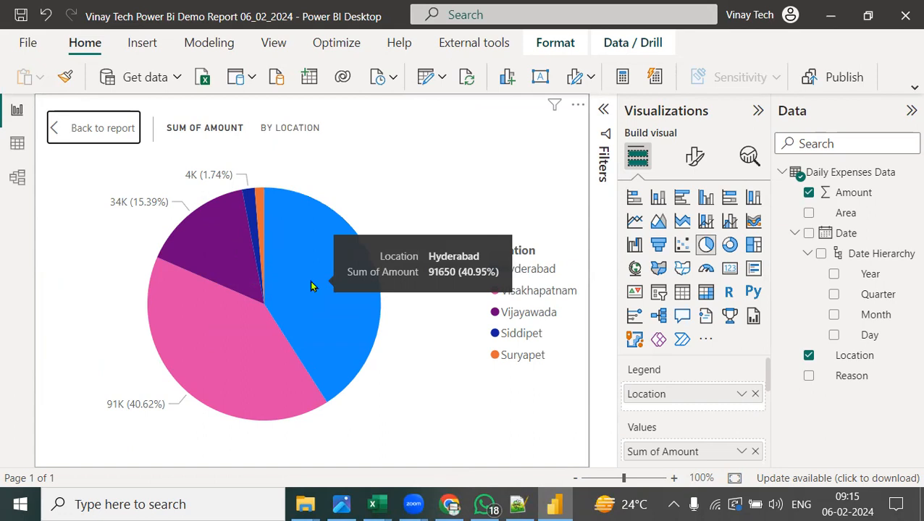
left_click(103, 126)
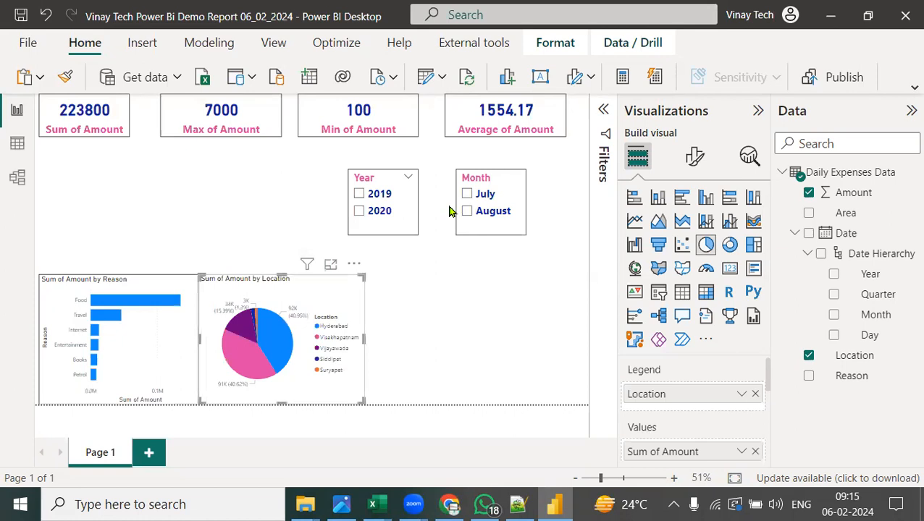
Filter the report to 2019 and August with the Year and Month slicers and check the location pie chart's slices
left_click(361, 197)
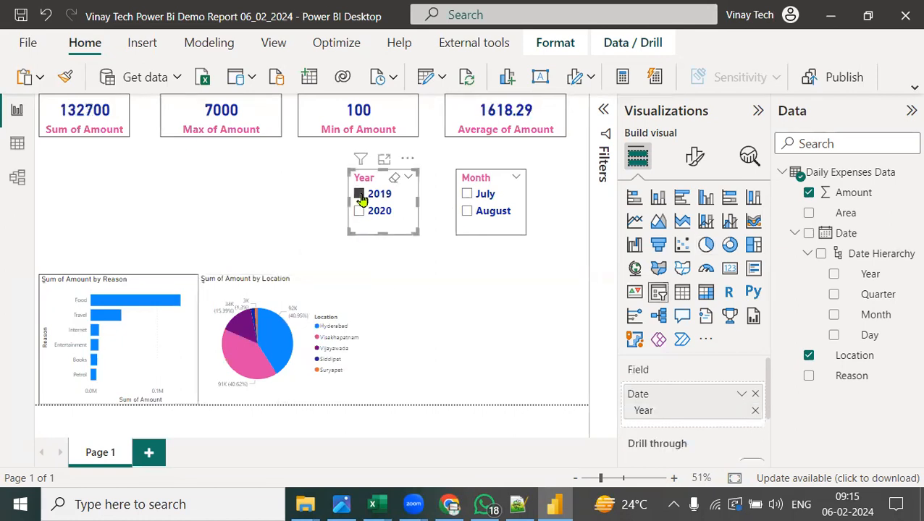
mouse_move(273, 353)
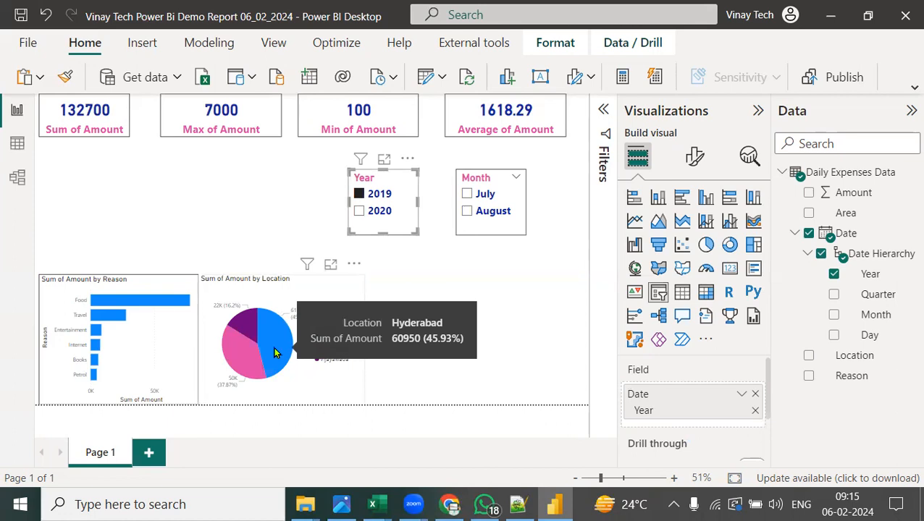
left_click(467, 211)
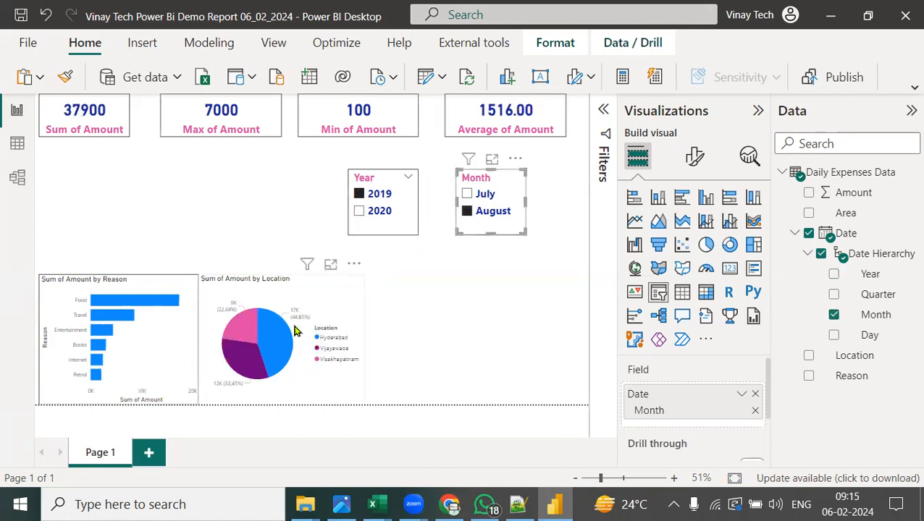
mouse_move(280, 343)
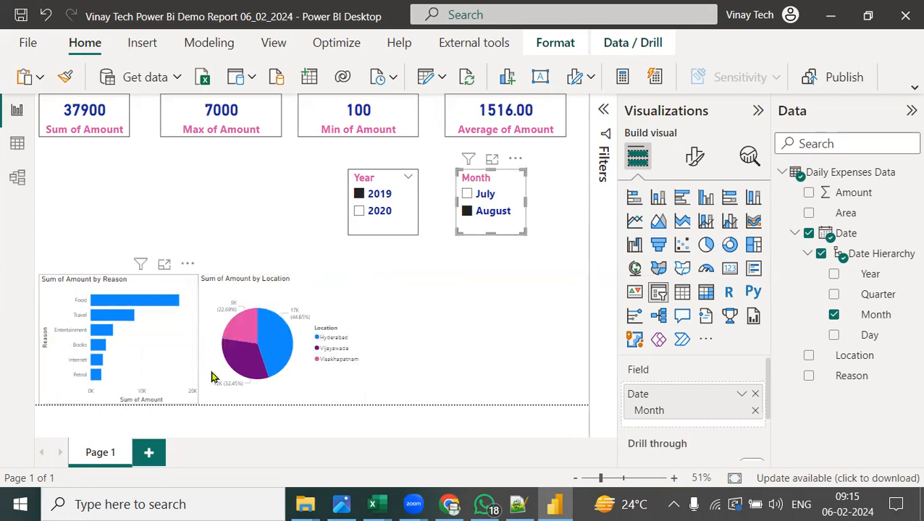
Turn on the visual border for the Sum of Amount by Location pie chart and deselect it
left_click(346, 310)
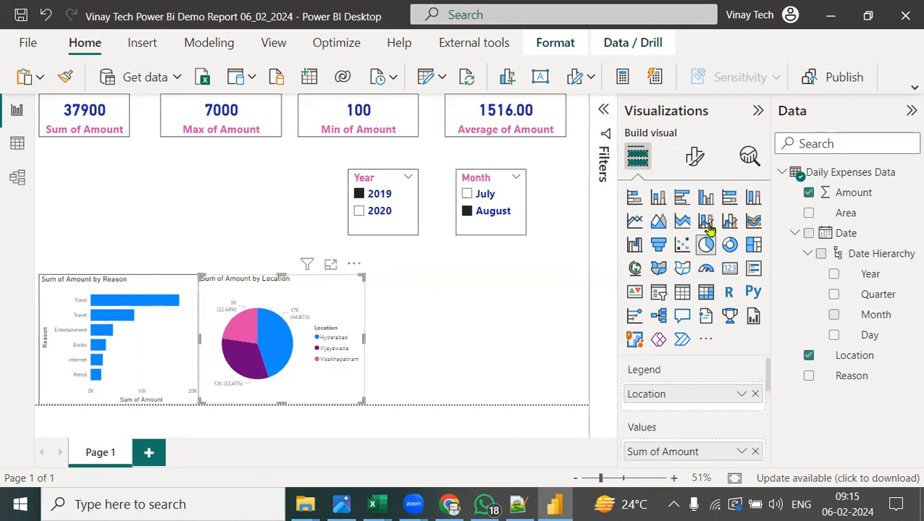
left_click(693, 161)
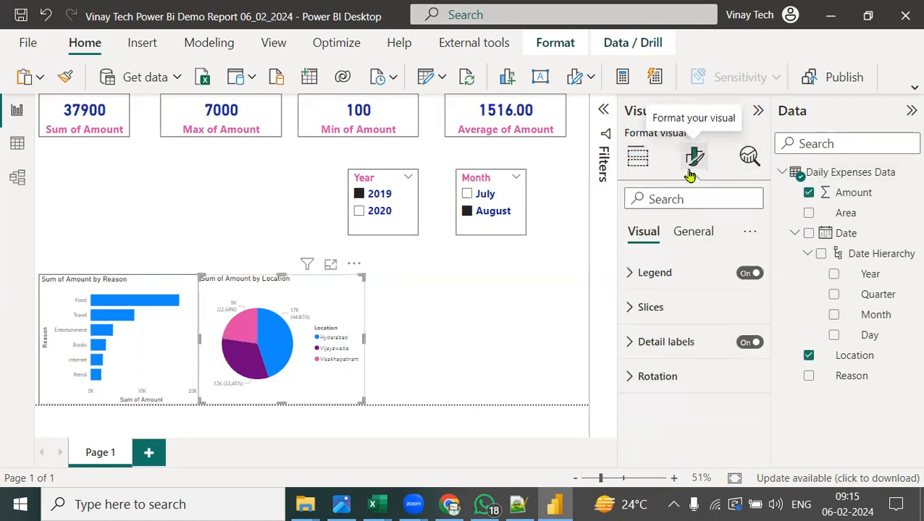
left_click(695, 233)
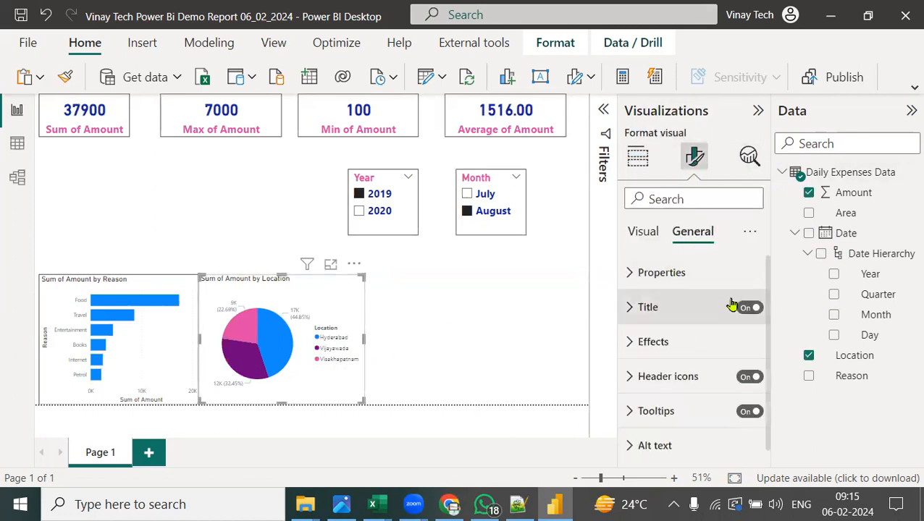
left_click(670, 342)
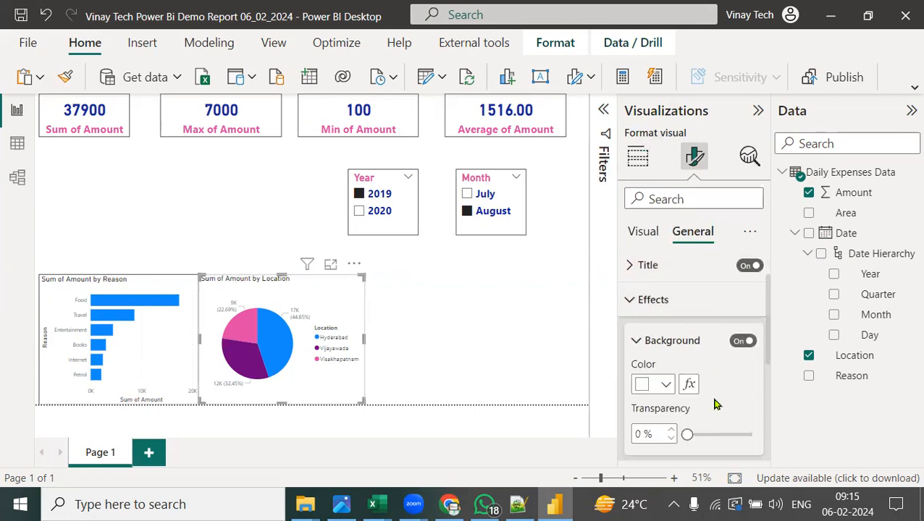
scroll(724, 413, "down", 2)
left_click(743, 430)
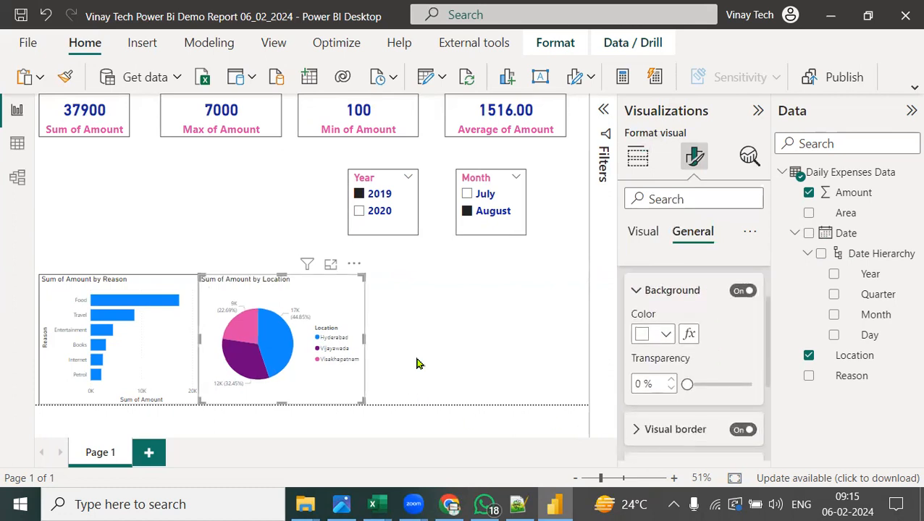
left_click(453, 313)
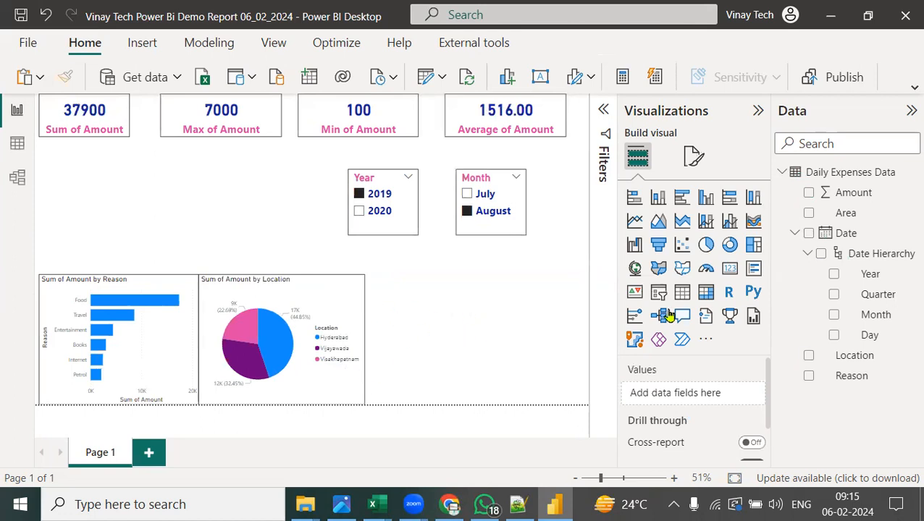
Insert a map visual beside the pie chart, with Location as its location field and Amount as its bubble size
left_click(635, 269)
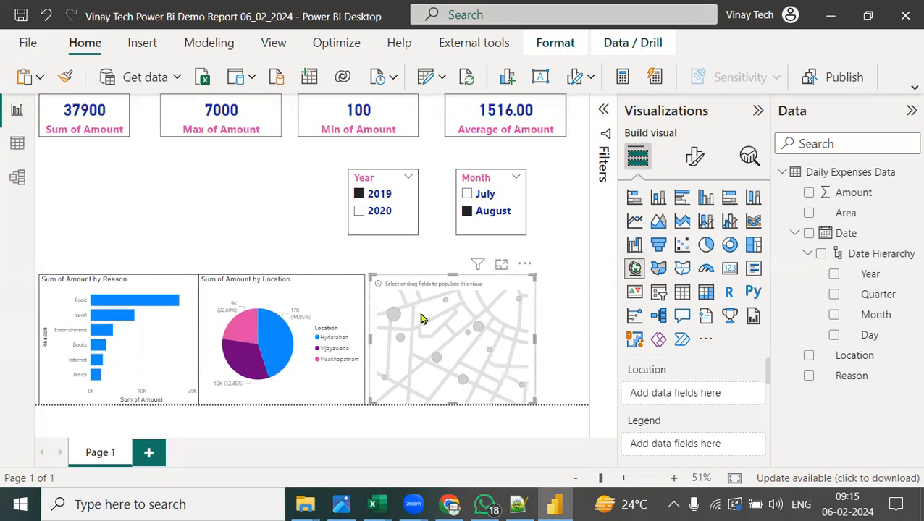
left_click_drag(844, 354, 695, 396)
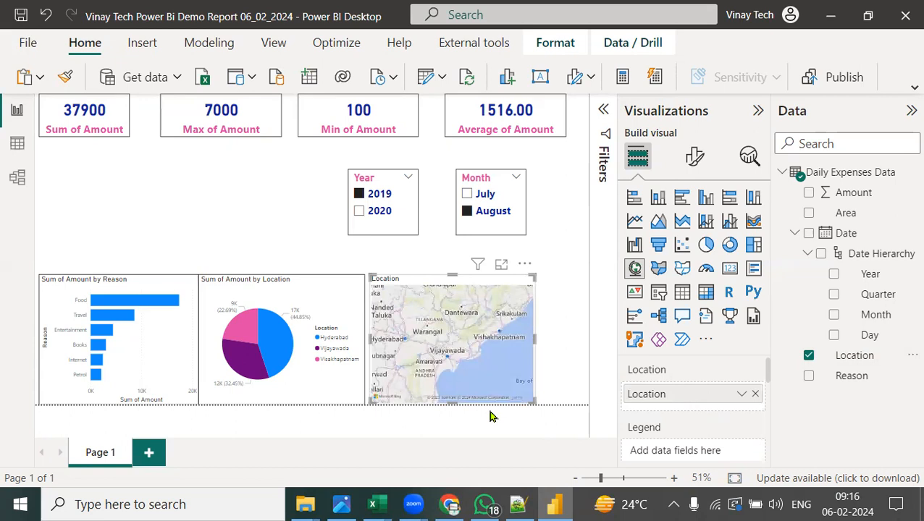
left_click_drag(767, 373, 769, 424)
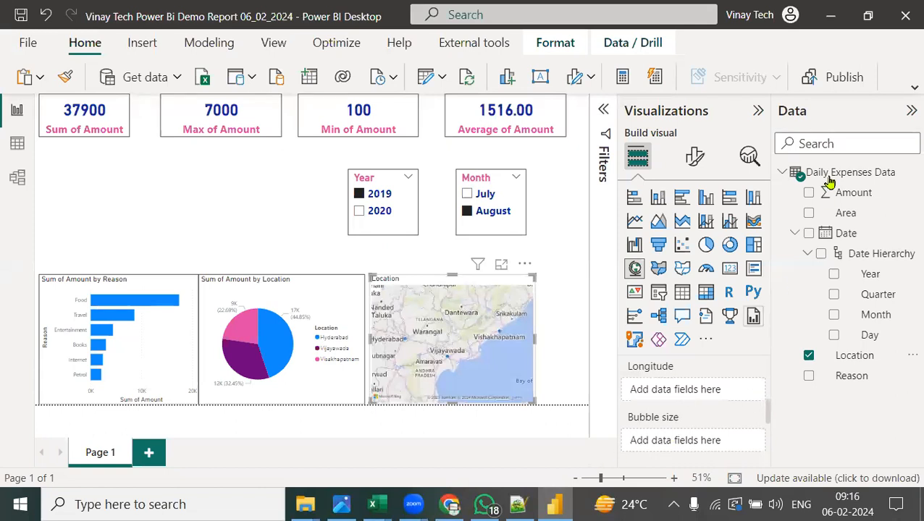
left_click_drag(833, 192, 701, 436)
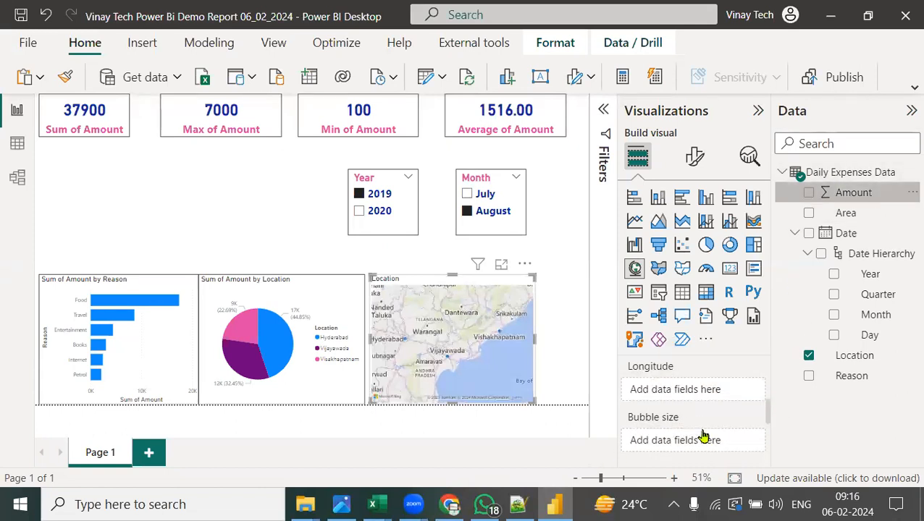
Examine the map in focus mode, checking the Hyderabad and Visakhapatnam bubbles, and return to the report
left_click(502, 265)
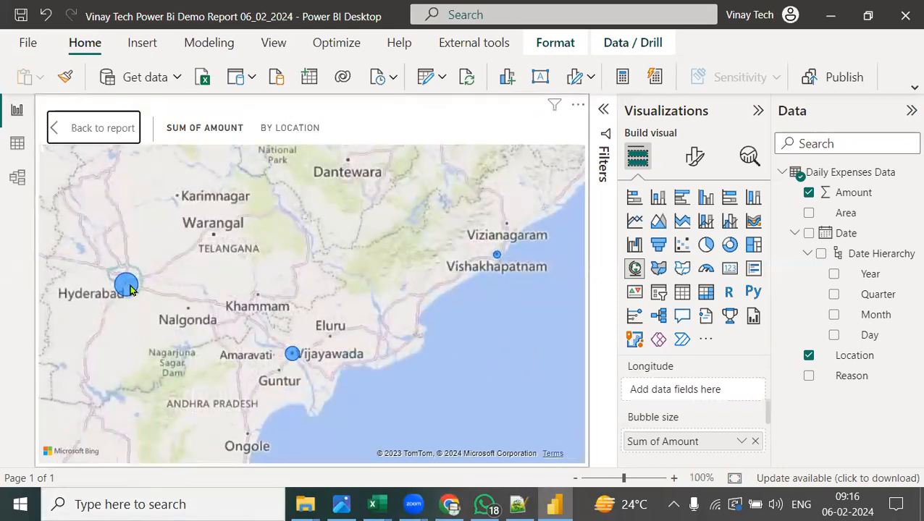
mouse_move(130, 288)
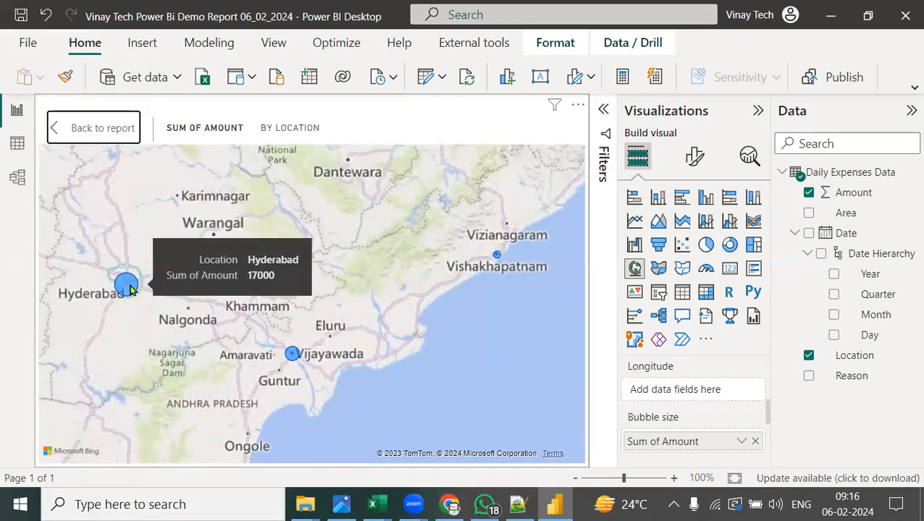
mouse_move(497, 259)
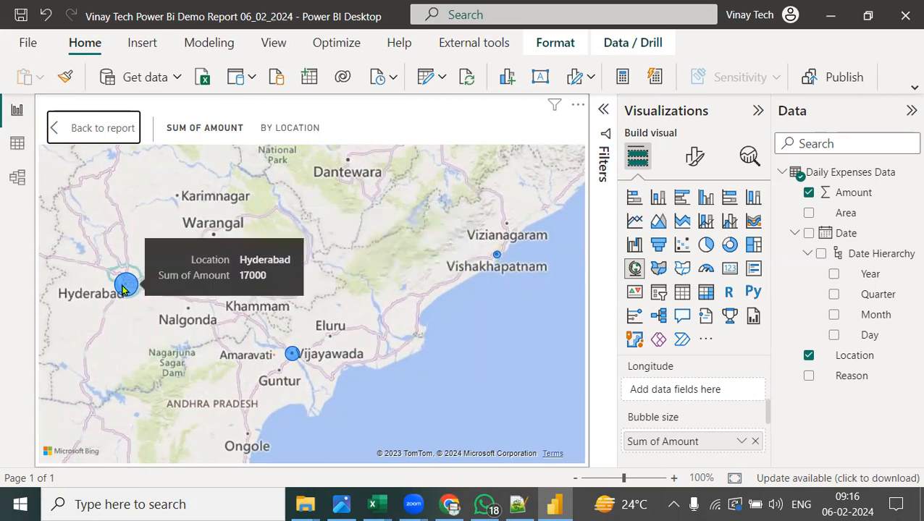
left_click(102, 137)
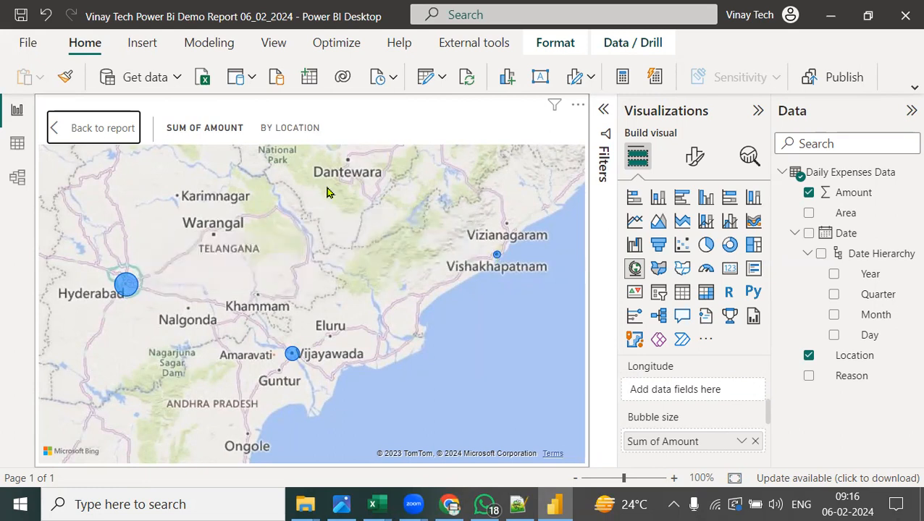
Clear the Year and Month slicer selections and check the Visakhapatnam and Hyderabad bubbles on the map
left_click(394, 178)
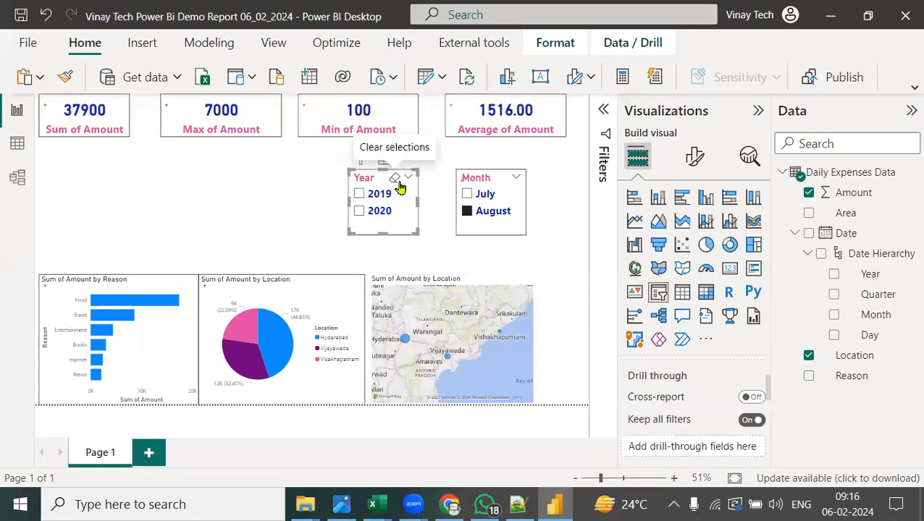
left_click(503, 178)
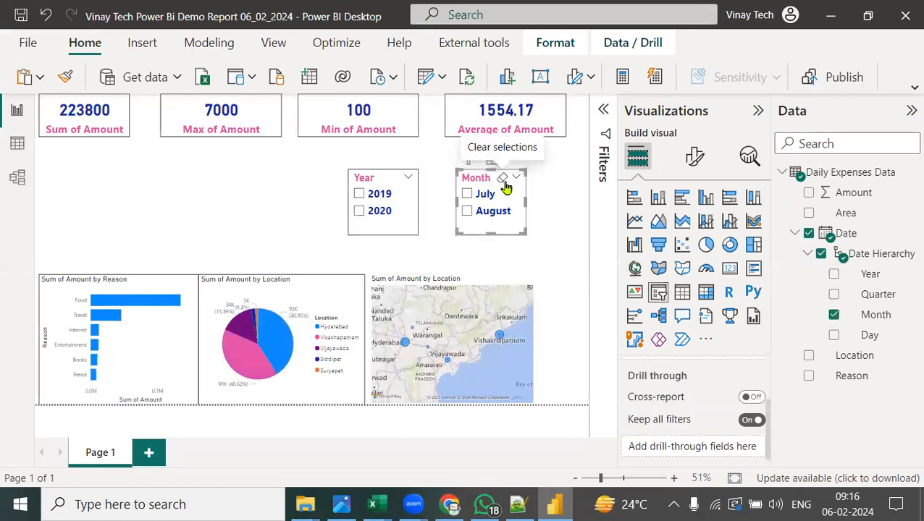
mouse_move(502, 342)
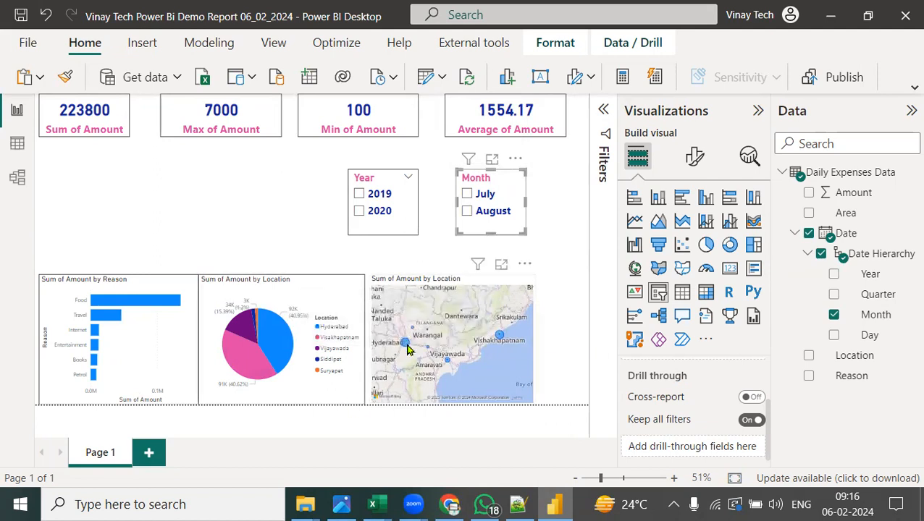
mouse_move(408, 349)
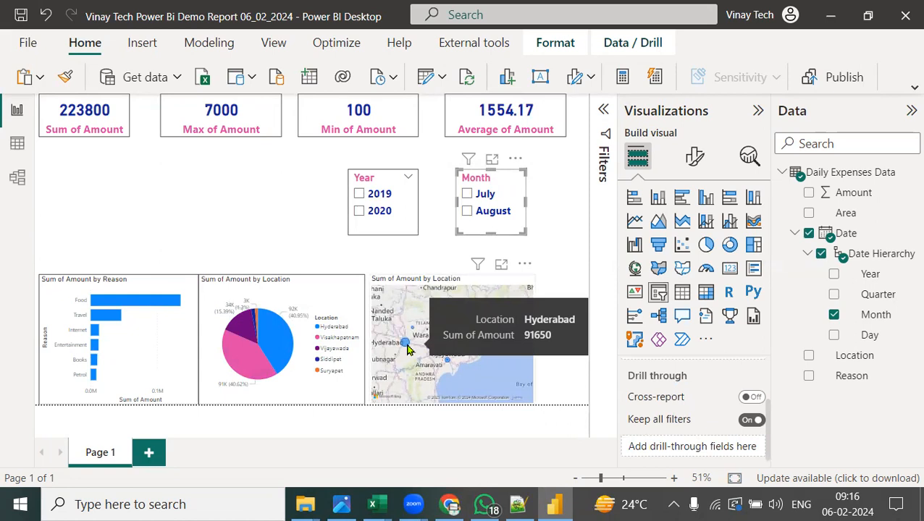
Turn on the visual border for the Sum of Amount by Location map and deselect it
left_click(697, 160)
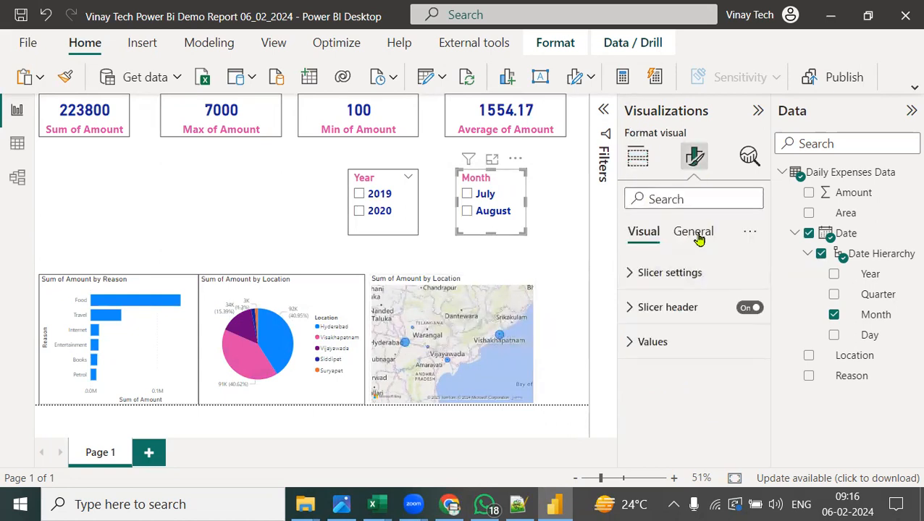
left_click(697, 238)
left_click(707, 342)
scroll(724, 391, "down", 2)
left_click(744, 399)
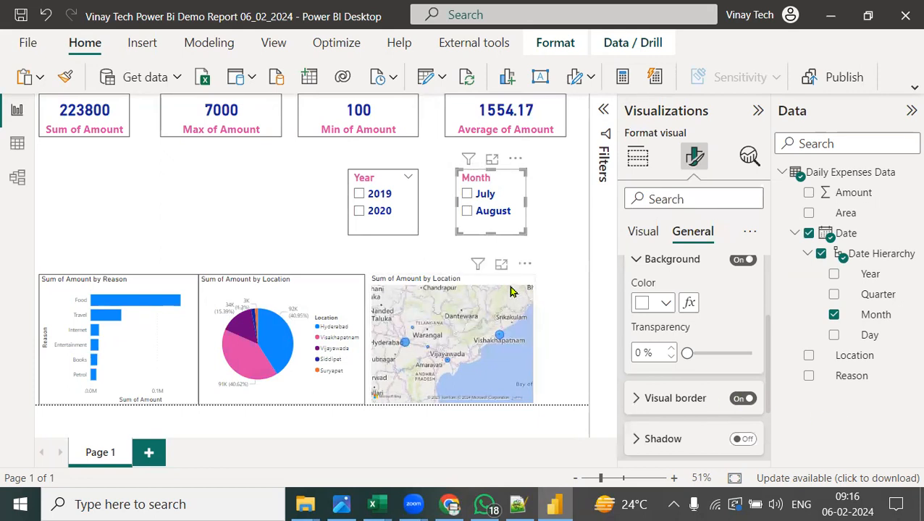
left_click(511, 291)
left_click(744, 399)
left_click(572, 309)
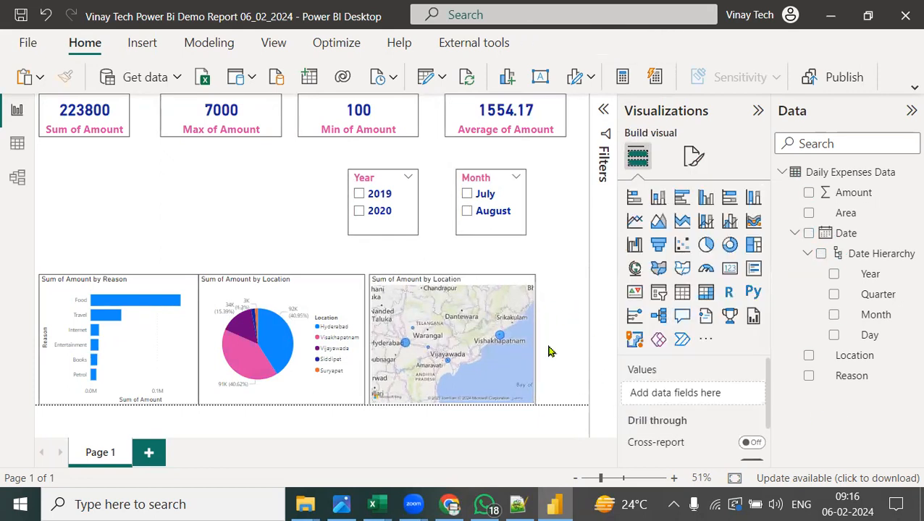